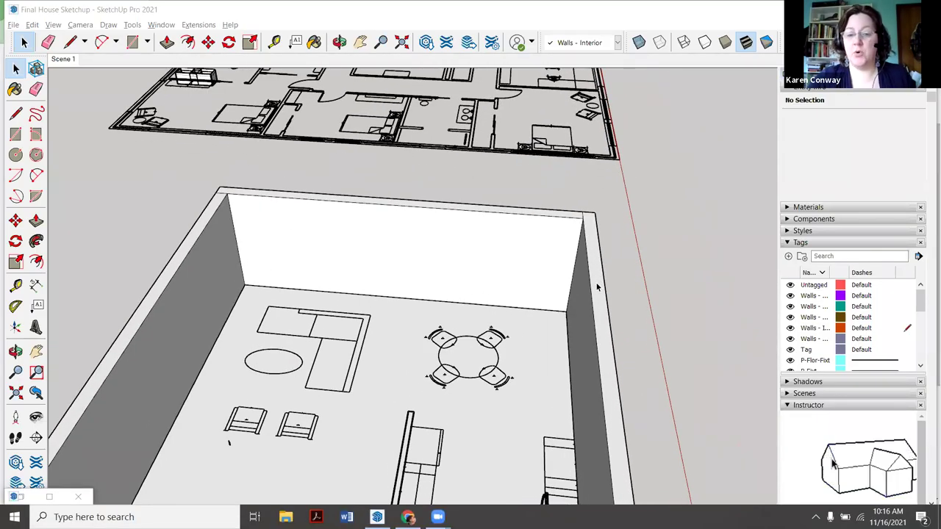
pyautogui.scroll(-5, 597, 287)
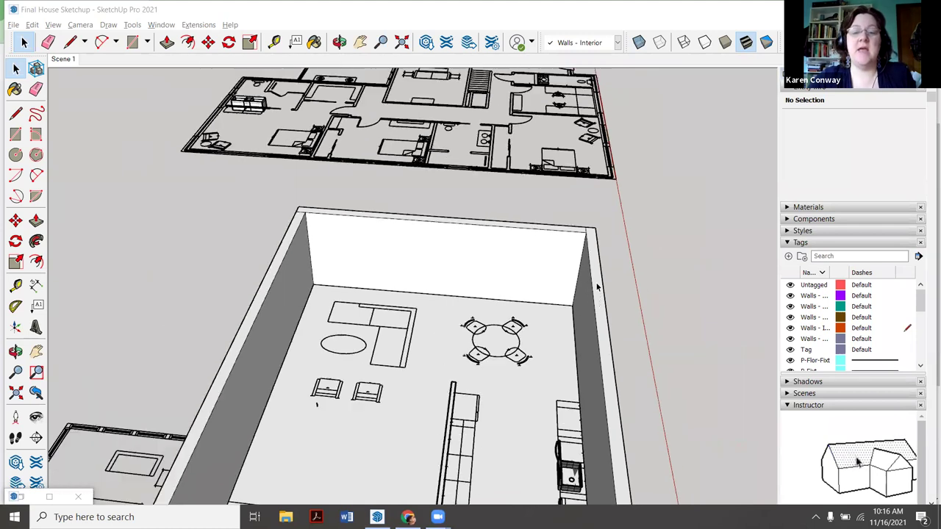
pyautogui.scroll(5, 597, 286)
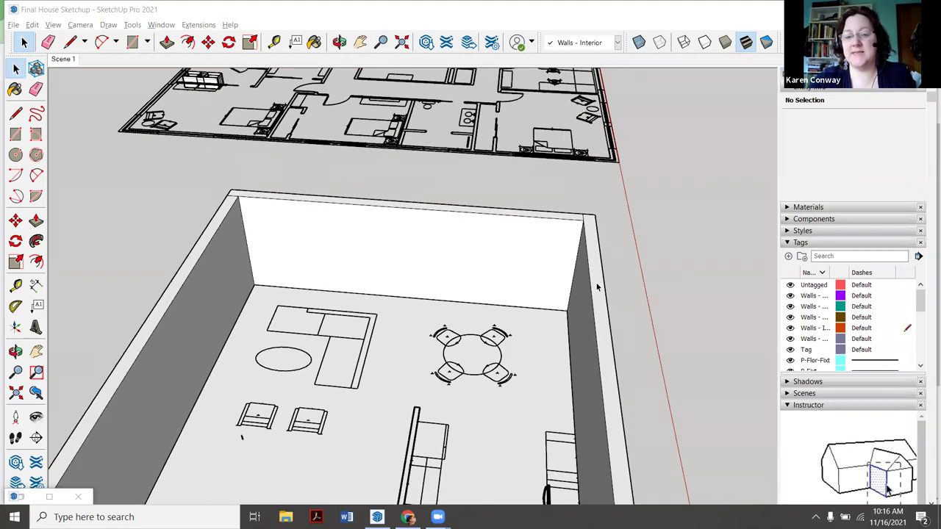
pyautogui.scroll(-1, 597, 287)
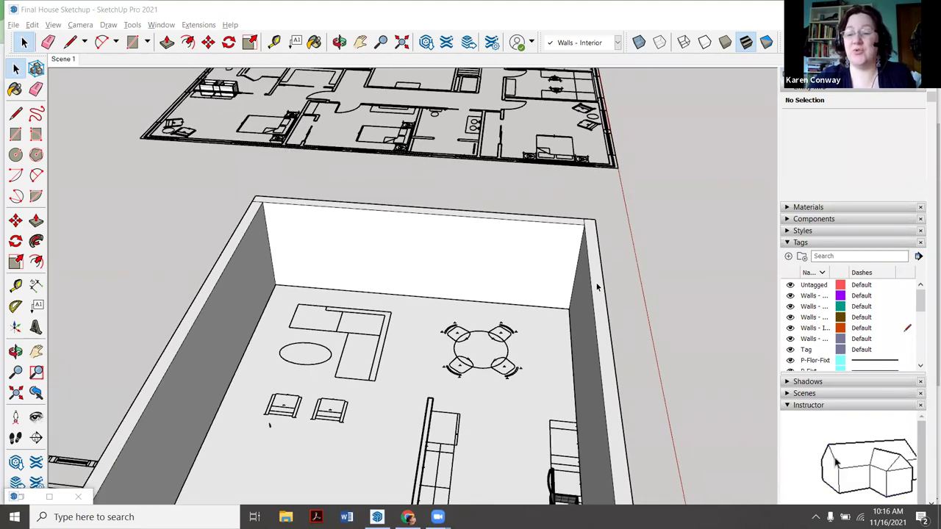
pyautogui.scroll(1, 314, 403)
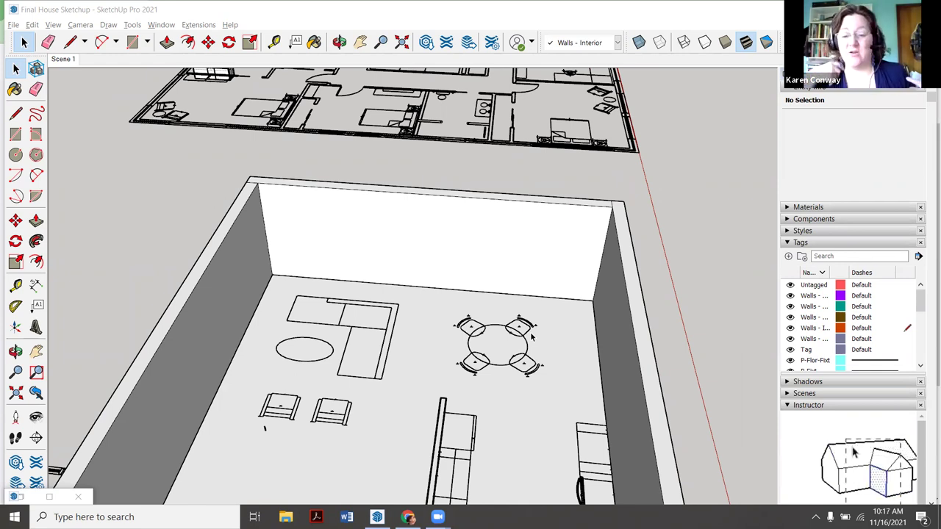
pyautogui.scroll(2, 531, 345)
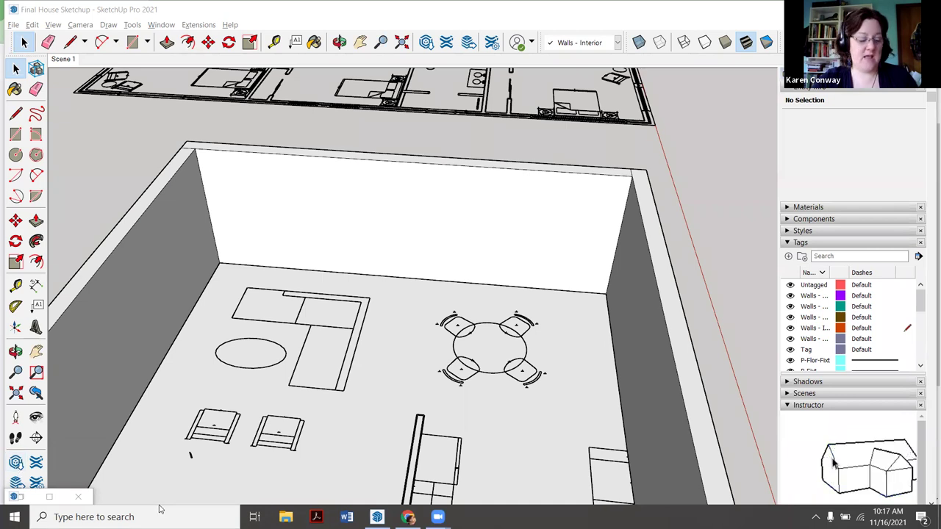
# - Switch to the browser window with the 3D Warehouse Molding collection
pyautogui.hotkey('alt', 'Tab')
pyautogui.hotkey('alt', 'Tab')
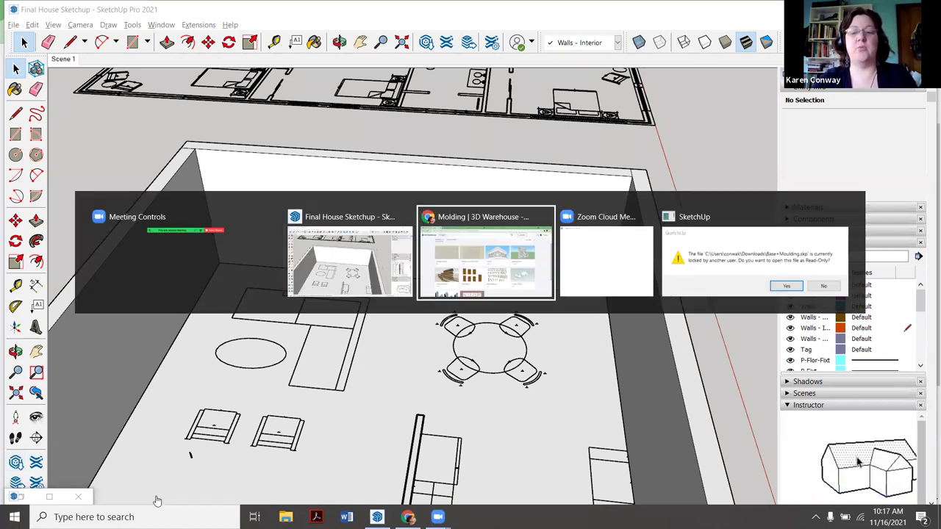
pyautogui.scroll(2, 293, 374)
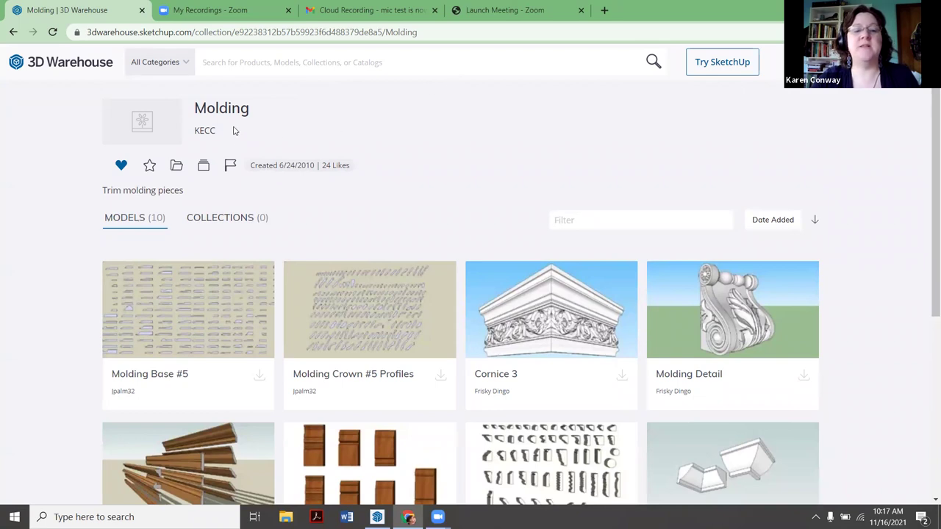
# - Go back to the collection owner's profile and view its models and its collections
pyautogui.click(11, 33)
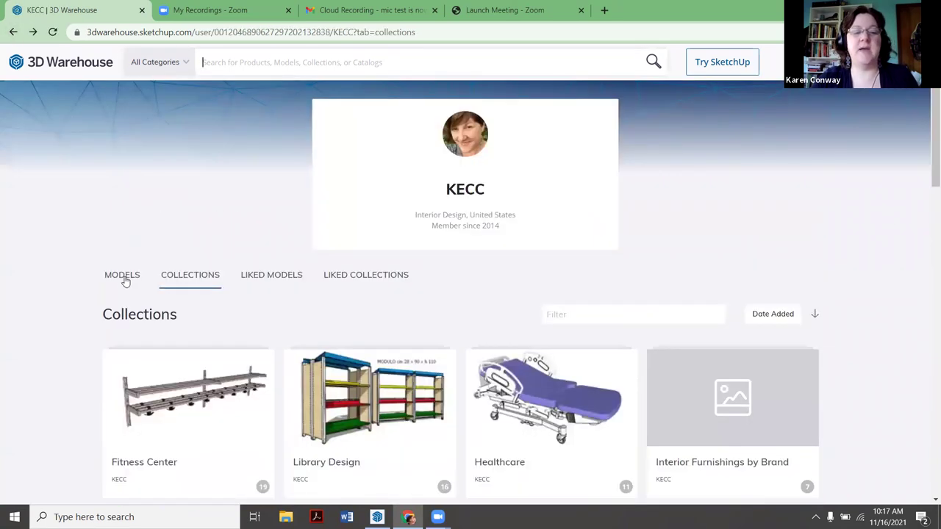
pyautogui.click(122, 277)
pyautogui.scroll(-3, 160, 267)
pyautogui.scroll(2, 193, 299)
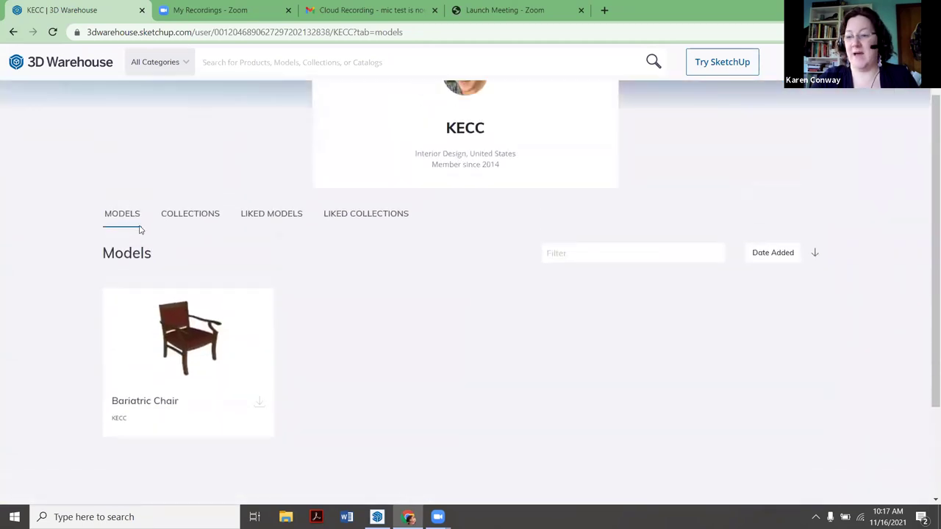
pyautogui.click(190, 215)
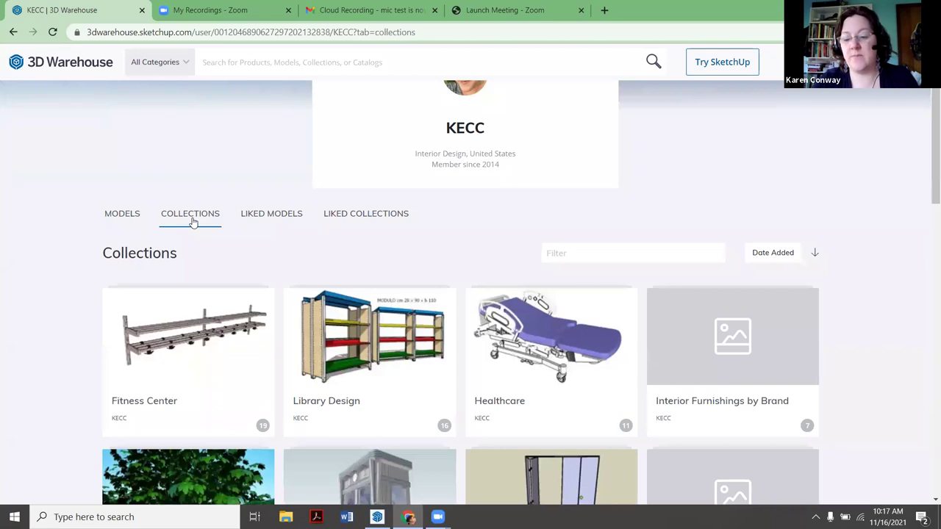
# - Look through the profile's collections and open the Molding collection
pyautogui.scroll(-1, 194, 269)
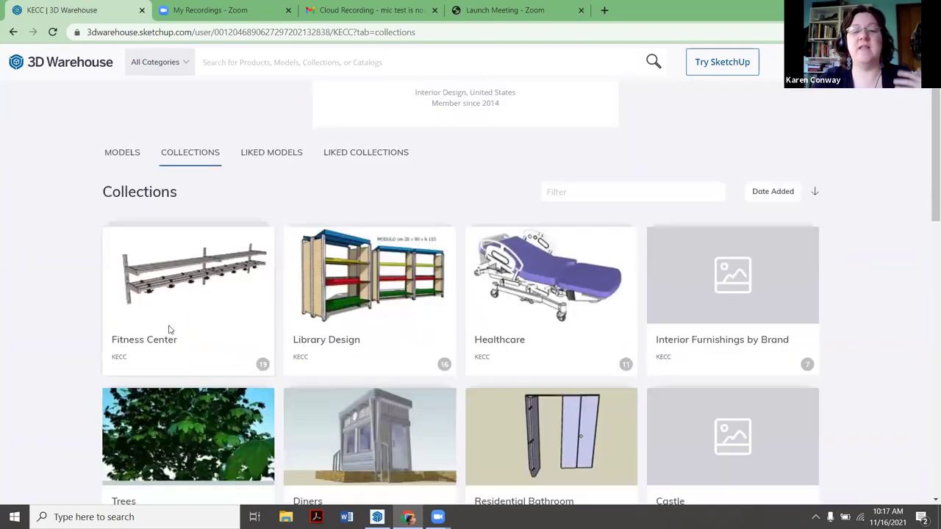
pyautogui.scroll(-1, 312, 318)
pyautogui.scroll(-2, 312, 317)
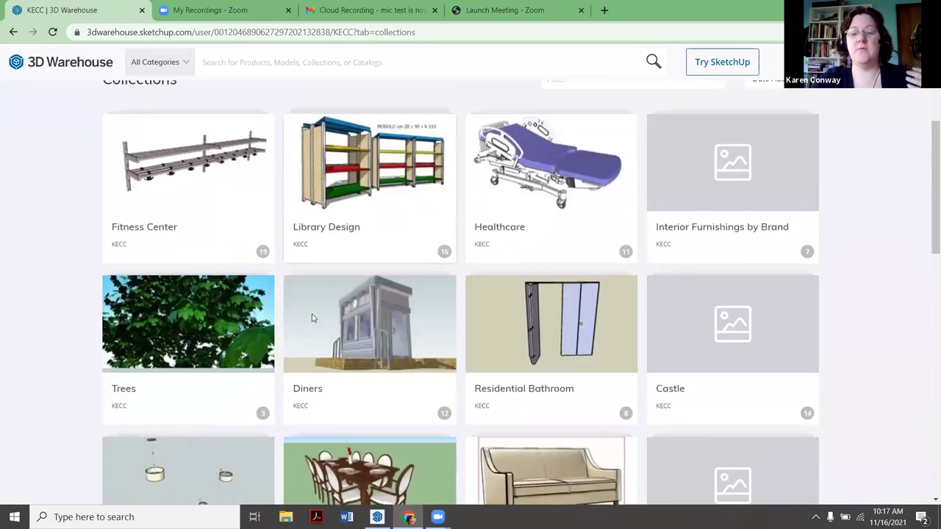
pyautogui.scroll(1, 312, 317)
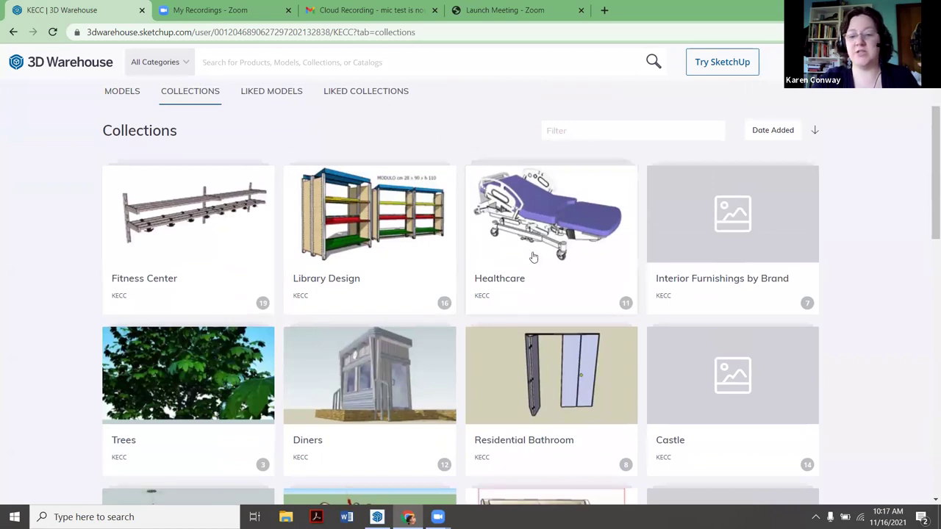
pyautogui.scroll(-3, 508, 263)
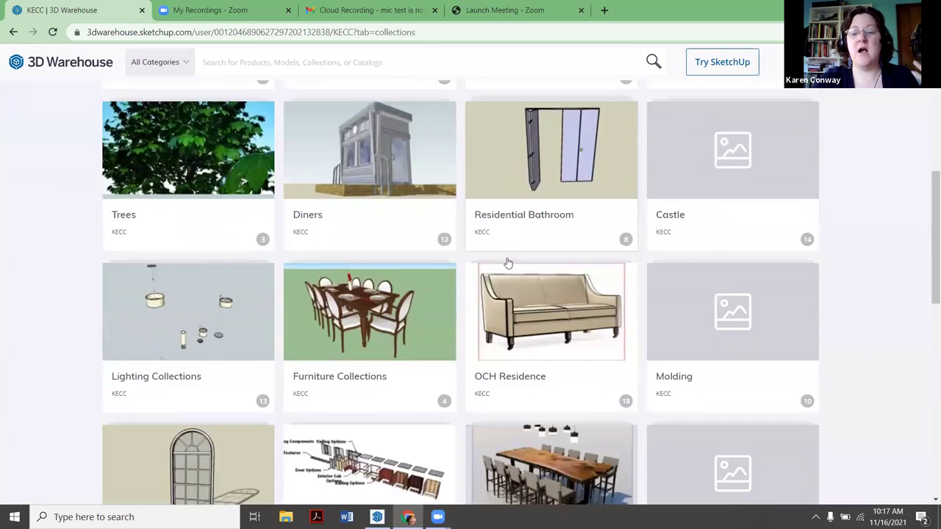
pyautogui.scroll(-2, 554, 174)
pyautogui.scroll(1, 555, 225)
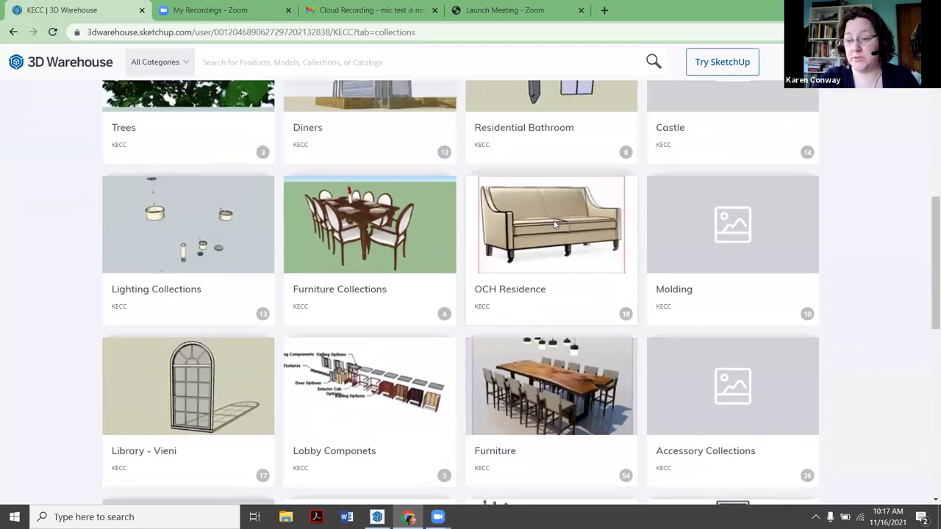
pyautogui.scroll(-1, 561, 212)
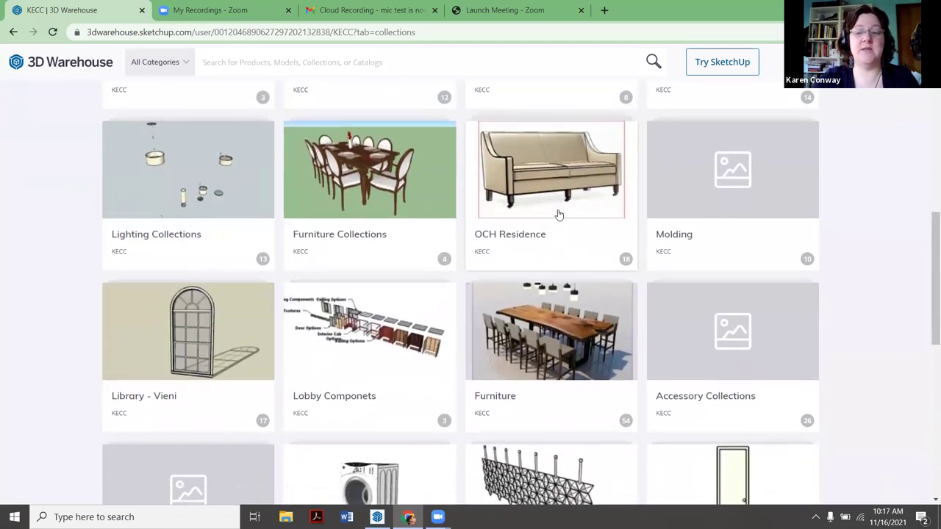
pyautogui.click(718, 233)
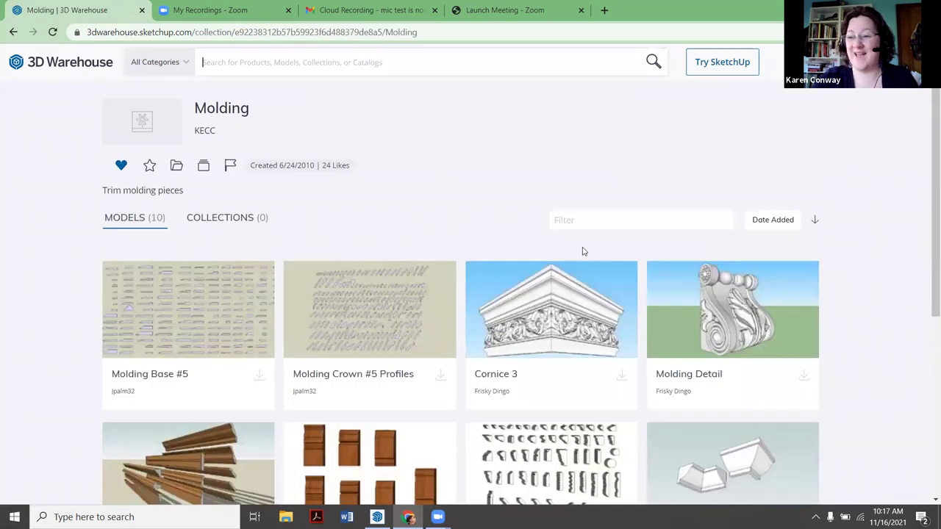
# - Examine the models in the Molding collection and the list of 3D Warehouse categories
pyautogui.scroll(-2, 583, 252)
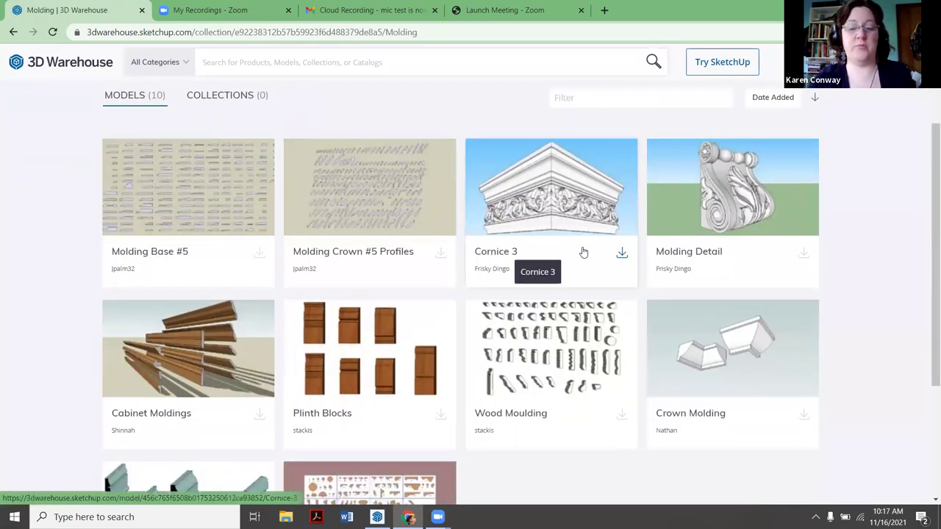
pyautogui.scroll(-1, 583, 251)
pyautogui.scroll(2, 534, 320)
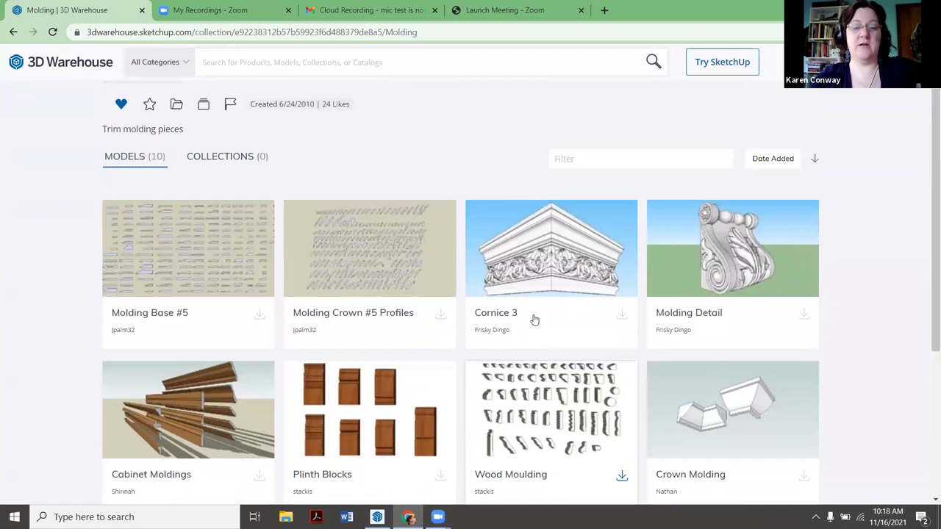
pyautogui.scroll(1, 500, 265)
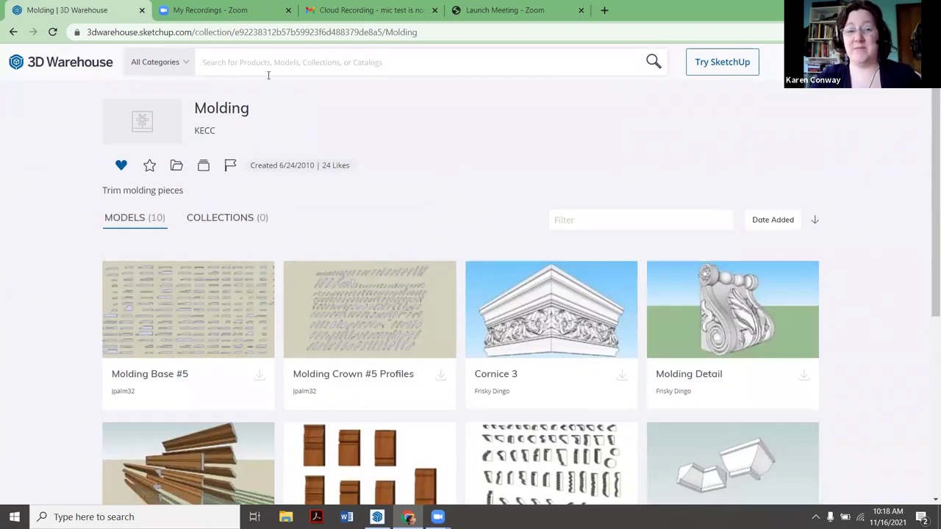
pyautogui.click(176, 66)
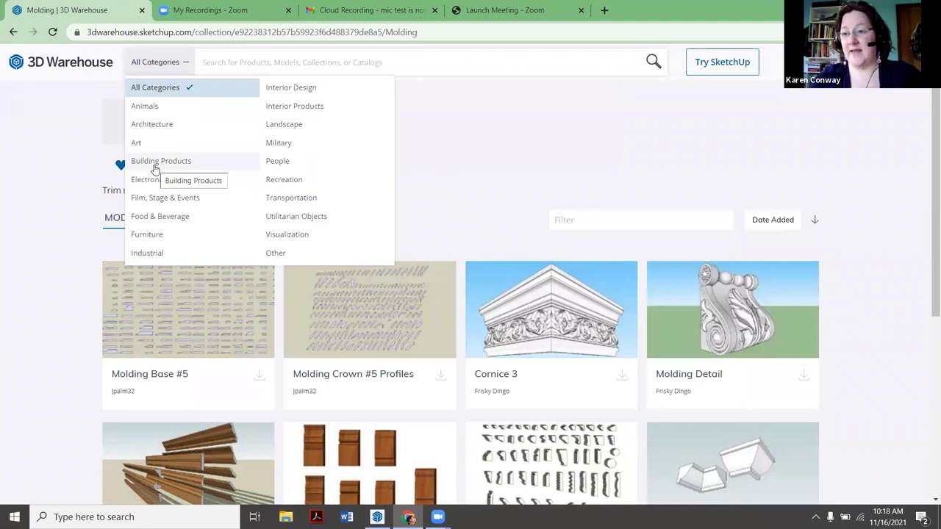
pyautogui.scroll(-3, 546, 151)
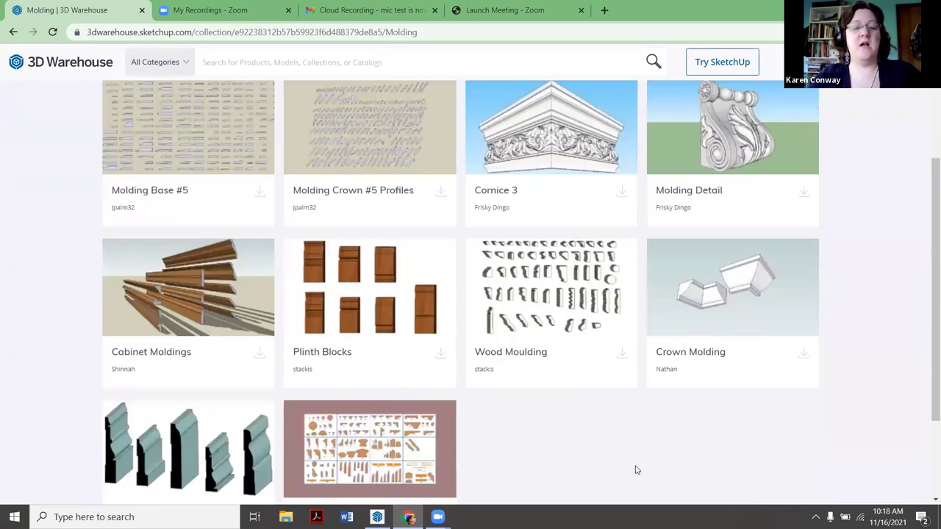
pyautogui.scroll(2, 392, 329)
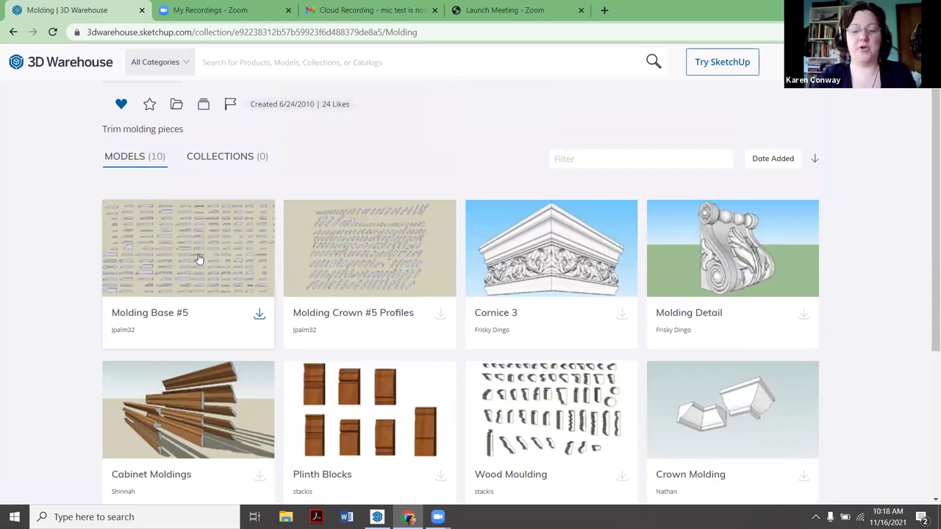
pyautogui.scroll(1, 199, 259)
pyautogui.scroll(-3, 198, 259)
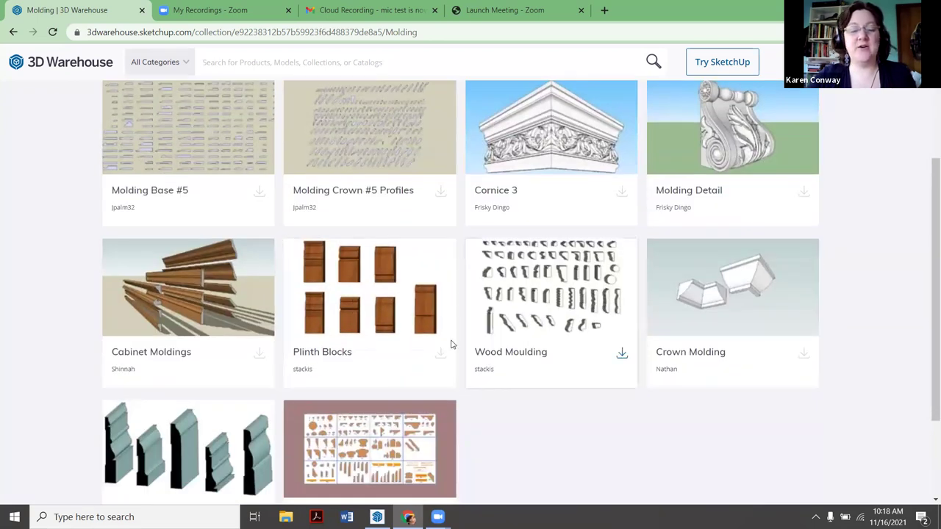
# - Download the Wood Moulding model from the collection and open the downloaded file in SketchUp
pyautogui.click(548, 309)
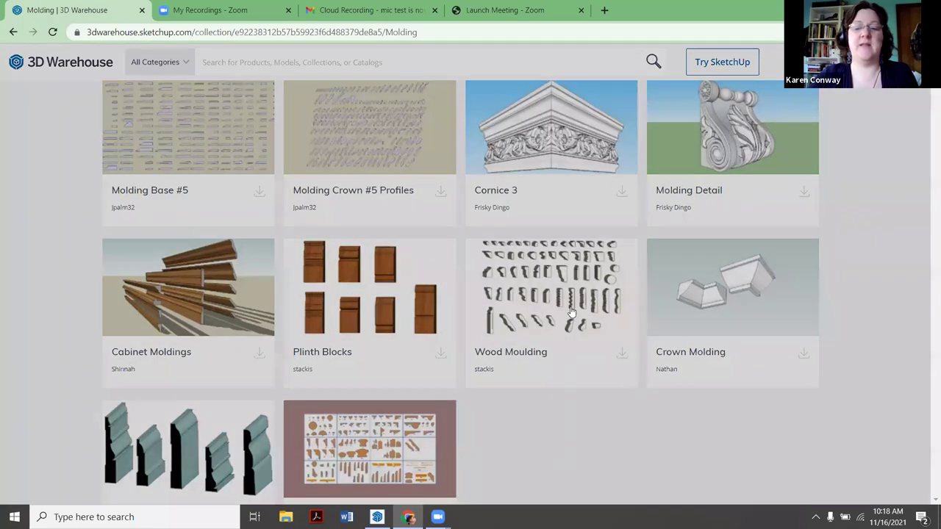
pyautogui.click(569, 300)
pyautogui.click(568, 324)
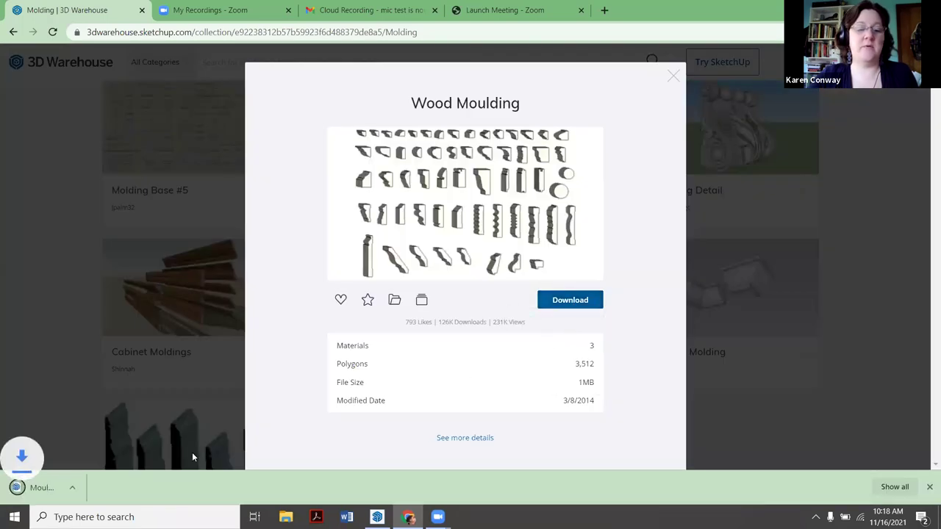
pyautogui.click(81, 500)
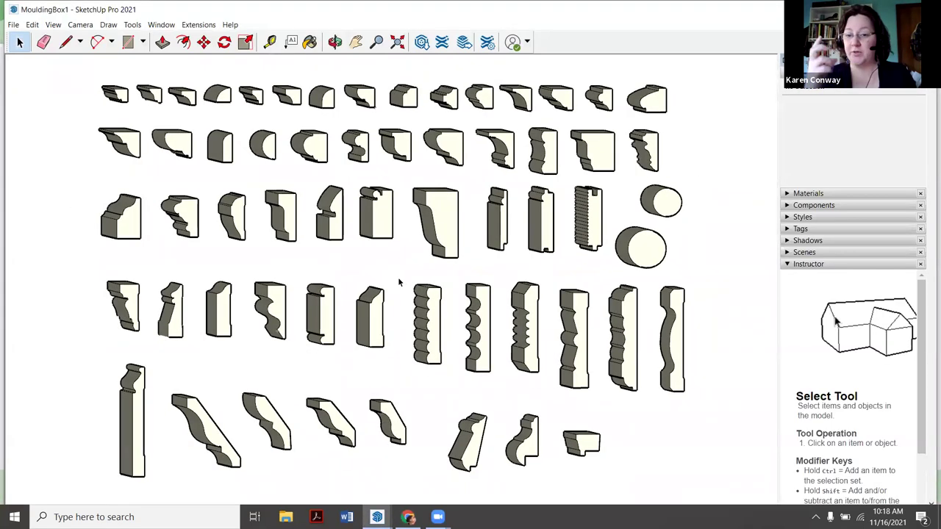
# - Select and copy the tall base molding profile at the start of the last row of the molding set
pyautogui.scroll(-3, 334, 232)
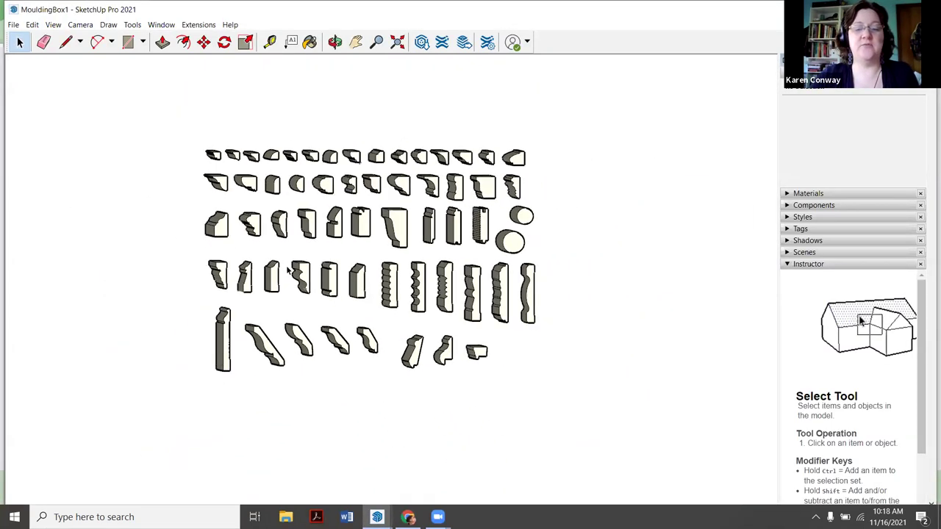
pyautogui.scroll(2, 288, 268)
pyautogui.scroll(2, 256, 316)
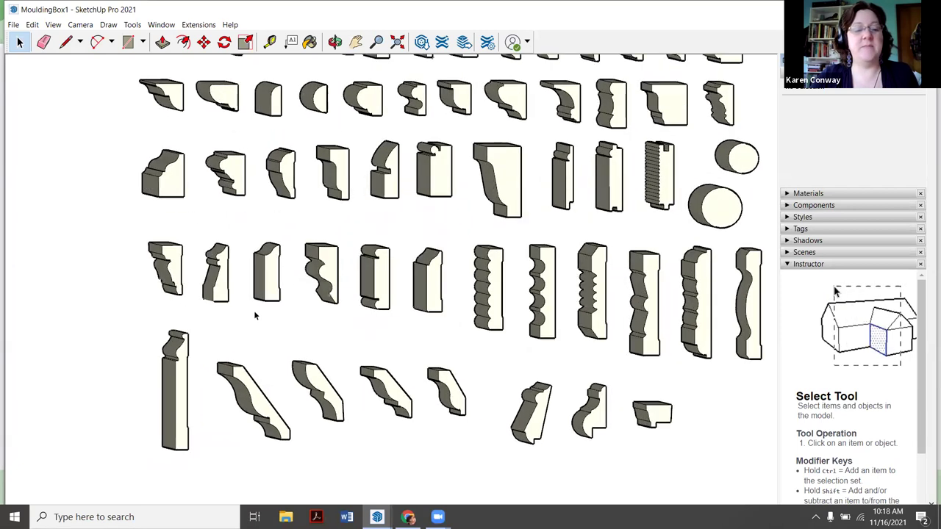
pyautogui.scroll(-2, 254, 316)
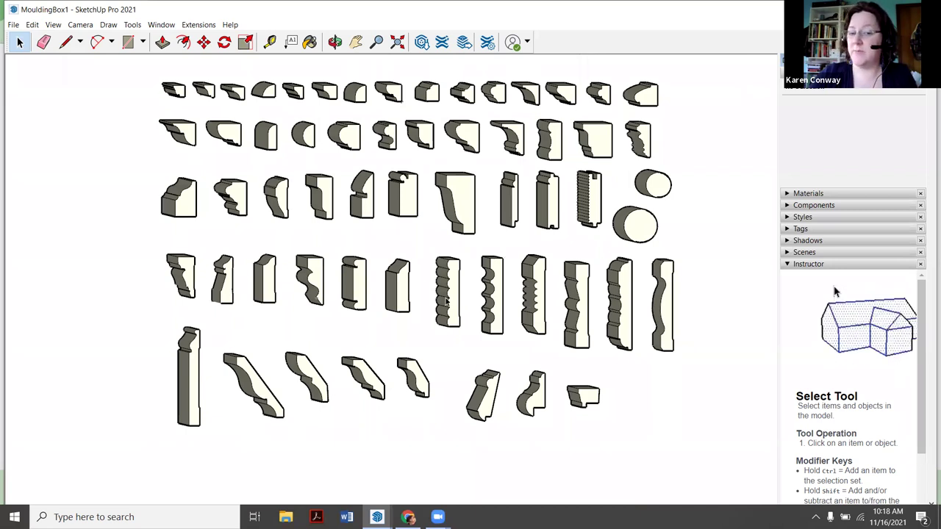
pyautogui.scroll(1, 423, 332)
pyautogui.scroll(-2, 397, 338)
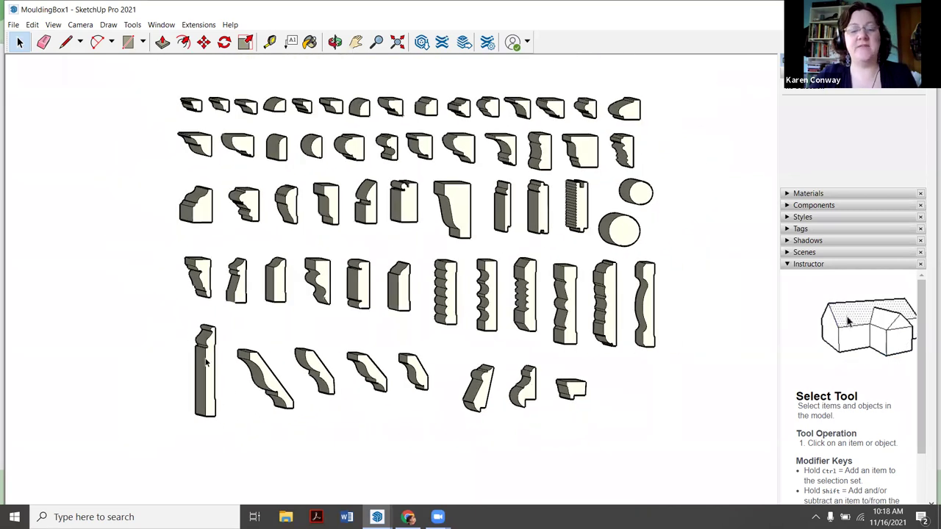
pyautogui.scroll(3, 206, 362)
pyautogui.click(215, 345)
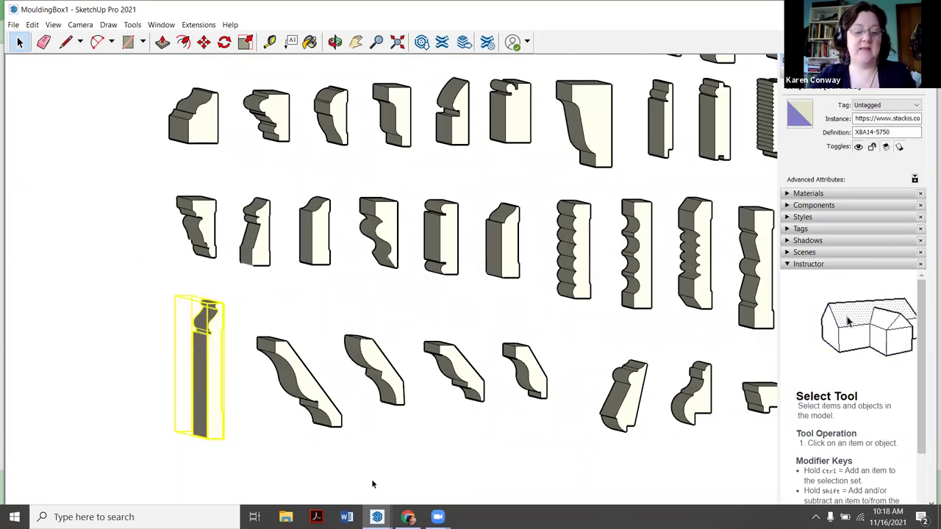
# - Switch to the Final House Sketchup model and paste the copied molding onto the room floor beside the furniture
pyautogui.moveTo(376, 516)
pyautogui.click(304, 476)
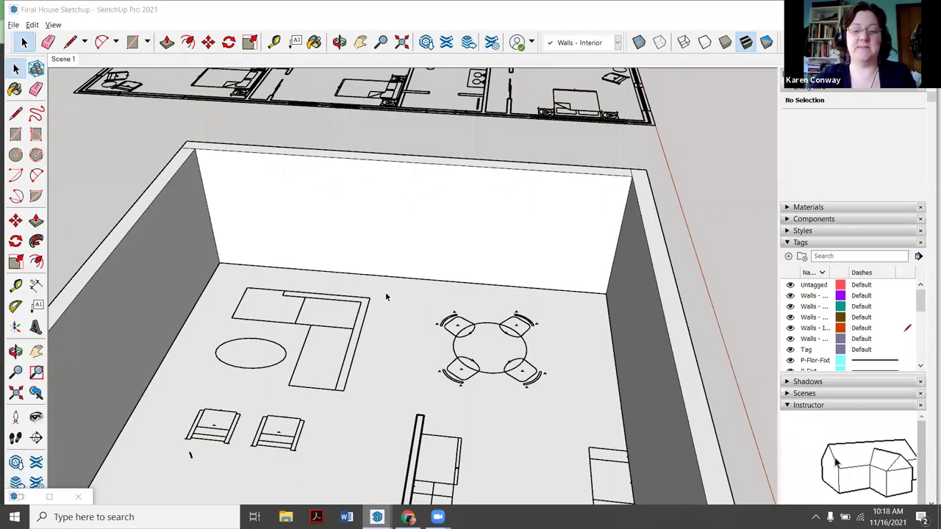
pyautogui.scroll(-3, 385, 289)
pyautogui.scroll(1, 474, 315)
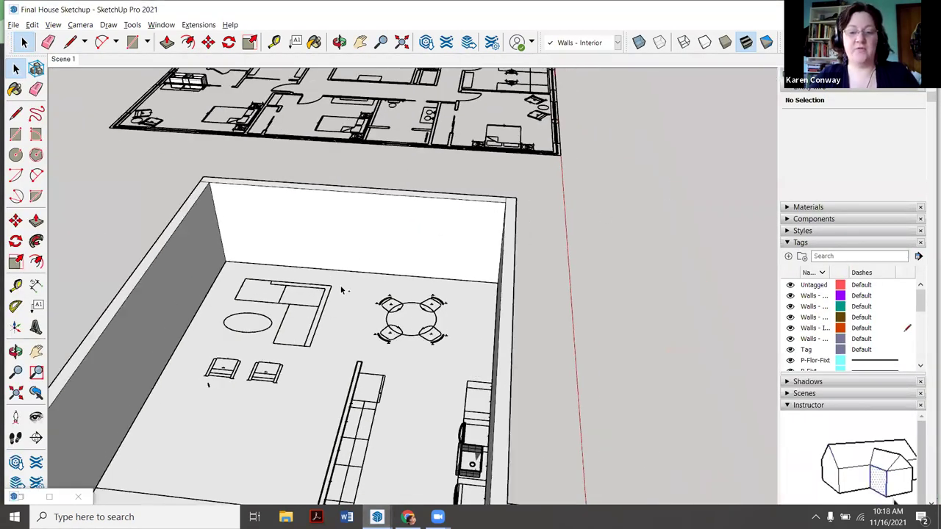
pyautogui.scroll(2, 269, 355)
pyautogui.hotkey('ctrl', 'v')
pyautogui.click(444, 321)
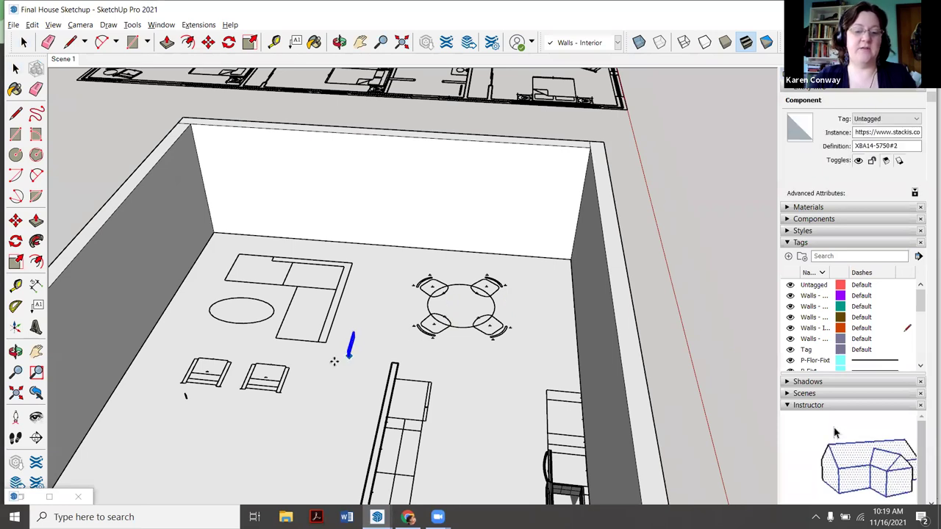
# - Open the pasted molding component beside the sofa for editing
pyautogui.scroll(3, 332, 361)
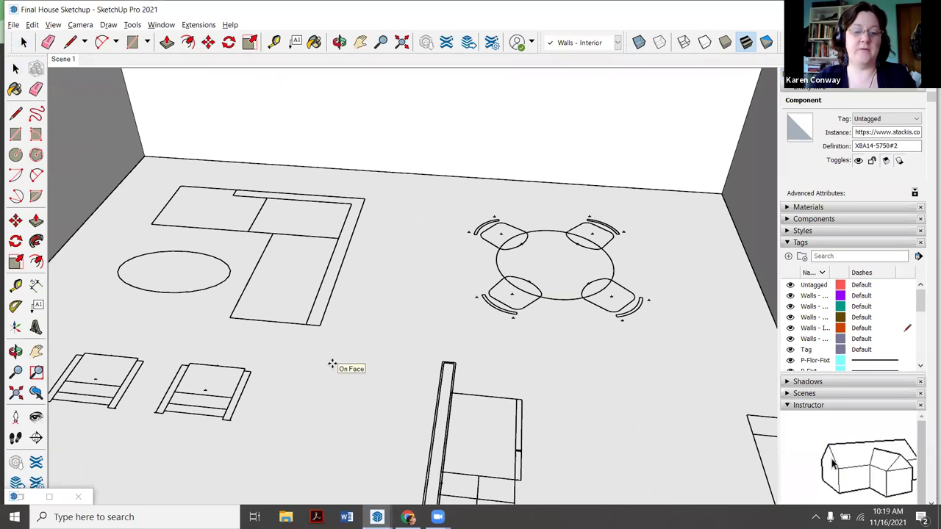
pyautogui.click(339, 42)
pyautogui.moveTo(401, 297); pyautogui.dragTo(321, 243)
pyautogui.scroll(4, 321, 243)
pyautogui.moveTo(378, 280); pyautogui.dragTo(363, 222)
pyautogui.scroll(-3, 409, 254)
pyautogui.scroll(4, 405, 248)
pyautogui.scroll(4, 362, 222)
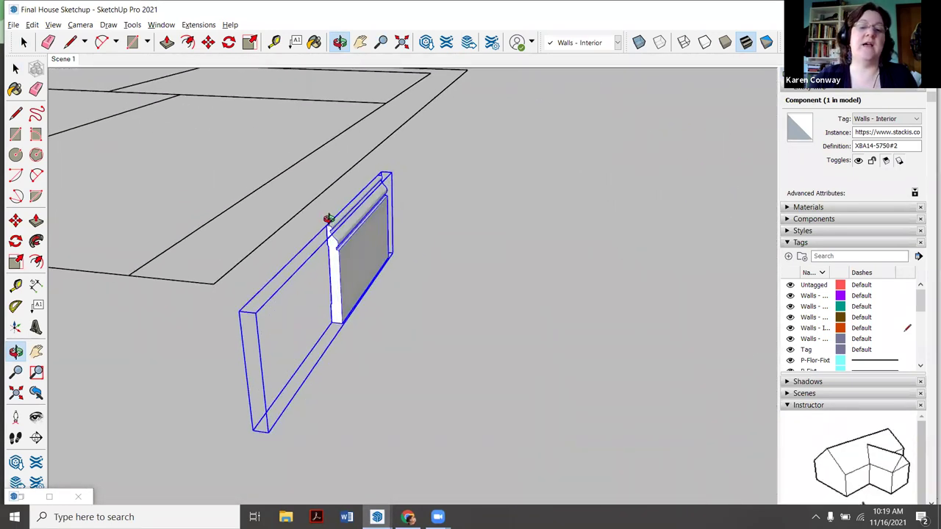
pyautogui.press('space')
pyautogui.scroll(2, 371, 247)
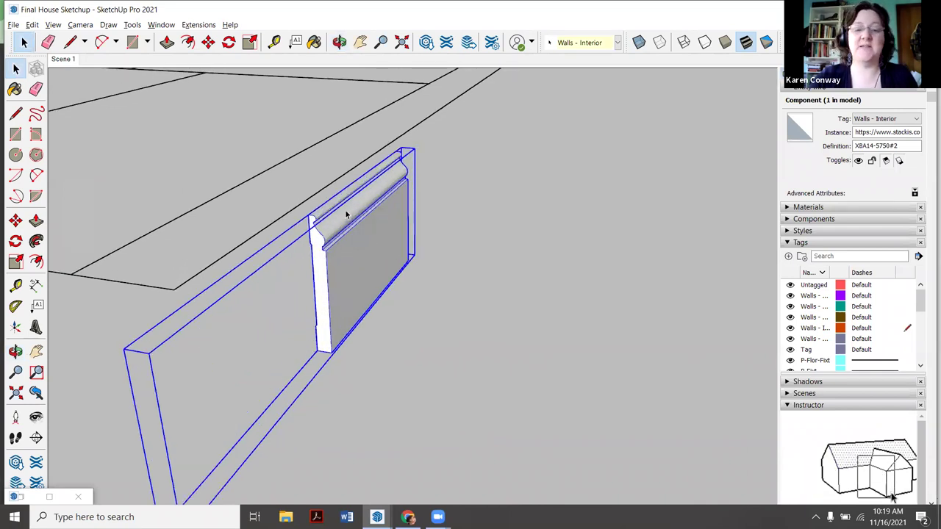
pyautogui.rightClick(353, 251)
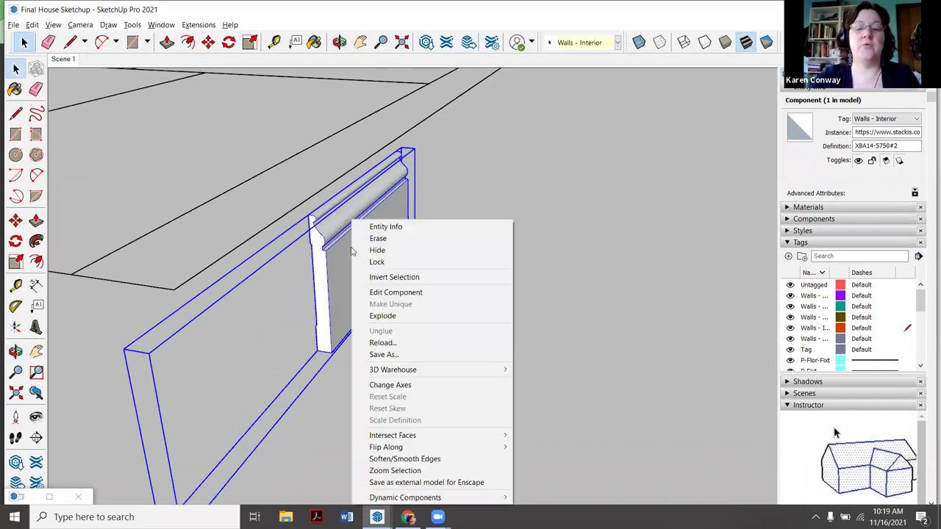
pyautogui.click(386, 292)
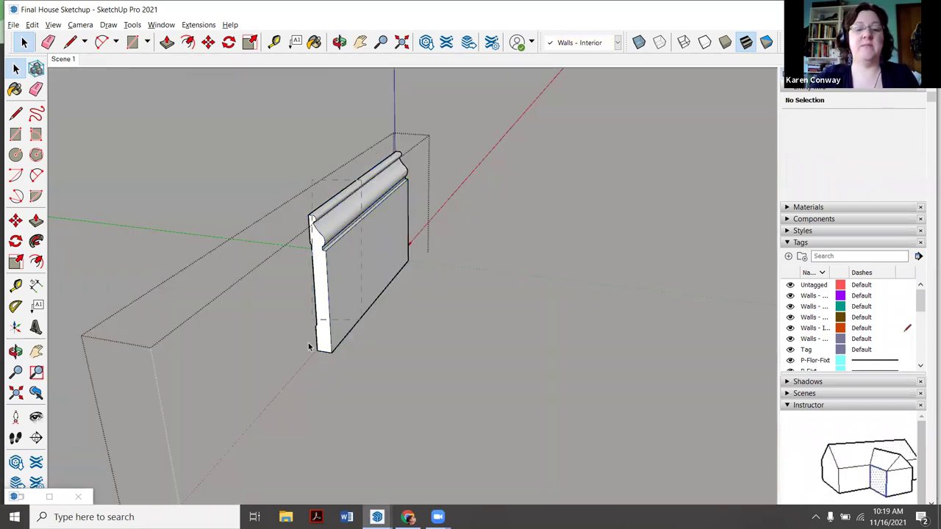
# - Delete the molding's extruded geometry except for its far end profile face, and close the component
pyautogui.hotkey('ctrl', 'a')
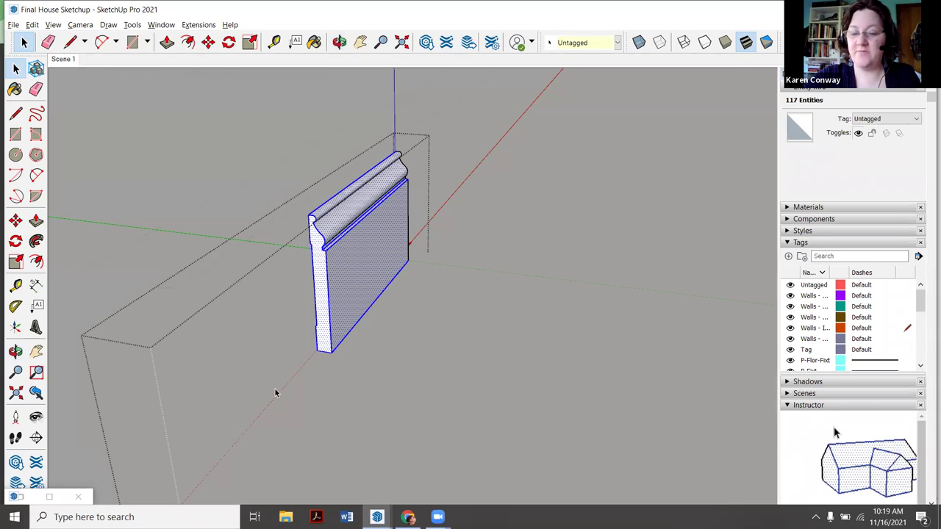
pyautogui.press('Delete')
pyautogui.scroll(4, 333, 220)
pyautogui.scroll(-3, 472, 125)
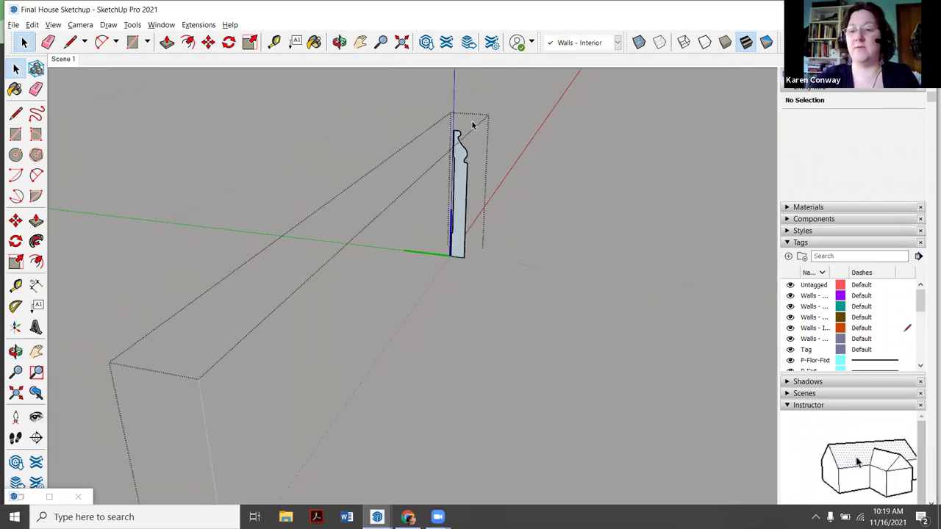
pyautogui.scroll(3, 473, 125)
pyautogui.scroll(-3, 472, 125)
pyautogui.click(526, 141)
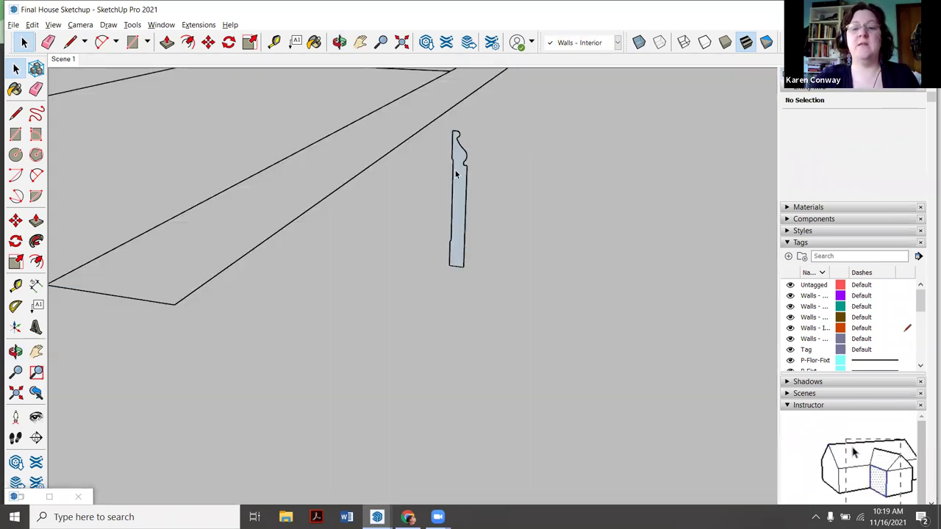
# - Reopen the flat molding profile component for editing
pyautogui.scroll(2, 456, 174)
pyautogui.scroll(-2, 455, 184)
pyautogui.scroll(2, 472, 206)
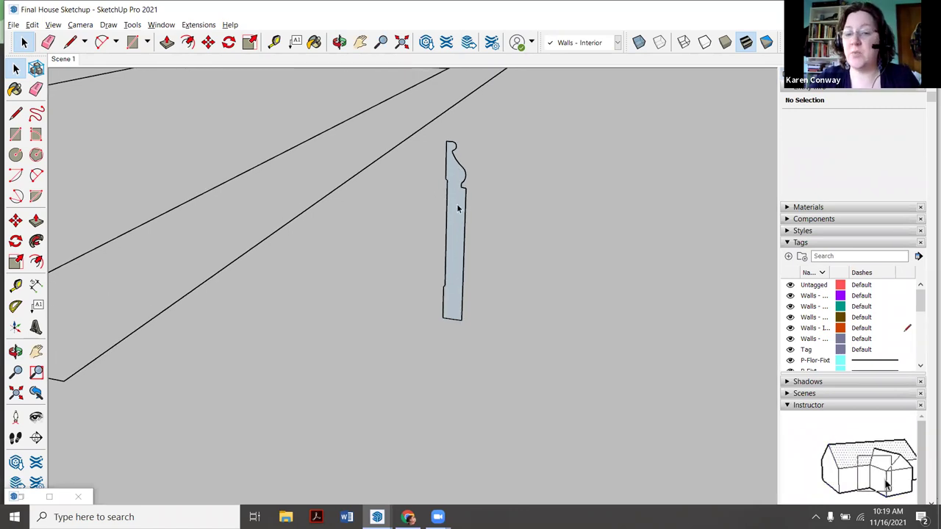
pyautogui.hotkey('ctrl', 'y')
pyautogui.scroll(-2, 458, 209)
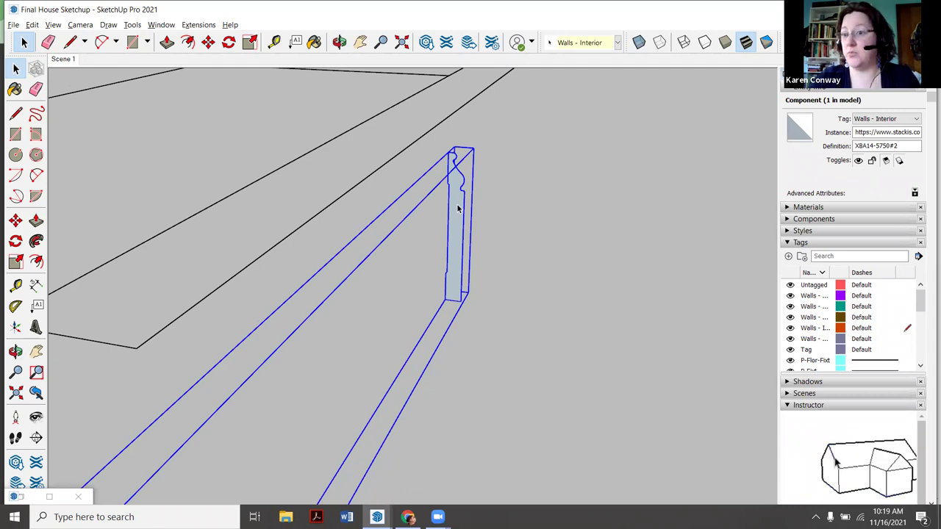
pyautogui.rightClick(457, 209)
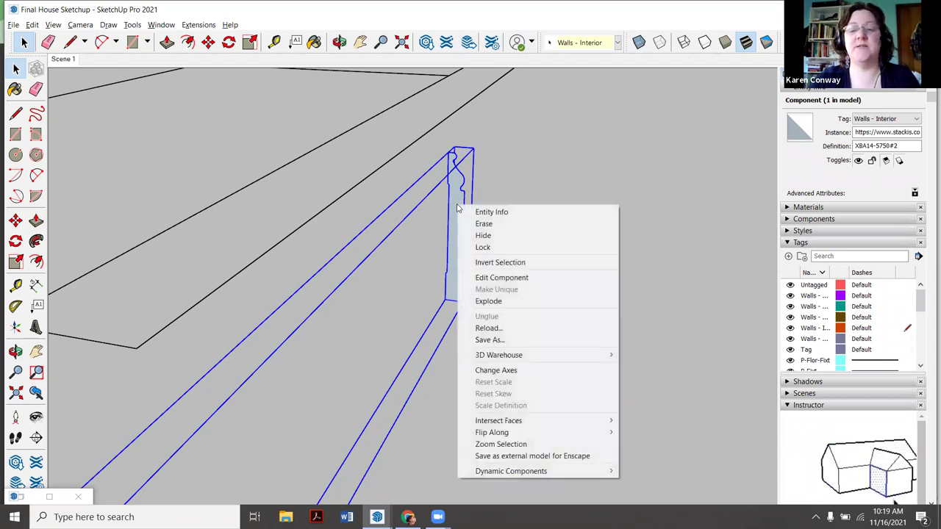
pyautogui.click(488, 278)
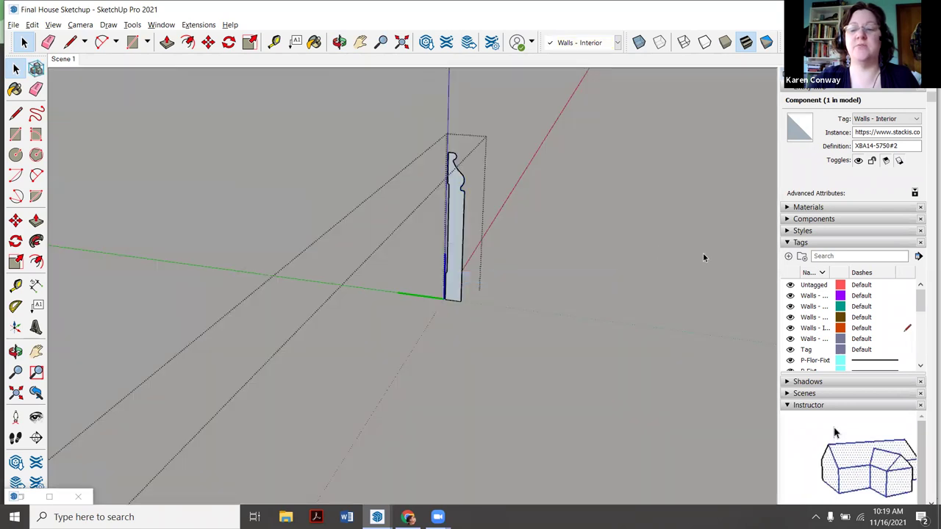
# - Bring up the materials library and display its Wood collection
pyautogui.click(788, 245)
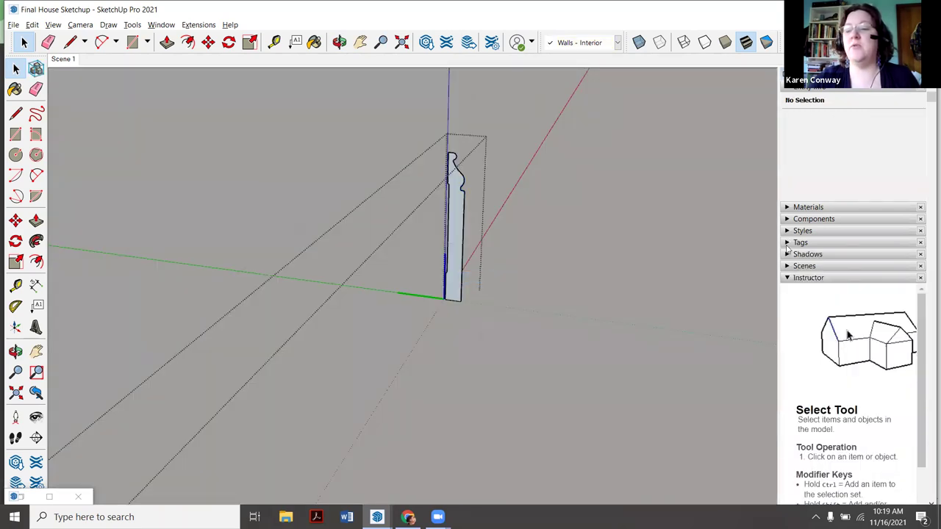
pyautogui.click(801, 207)
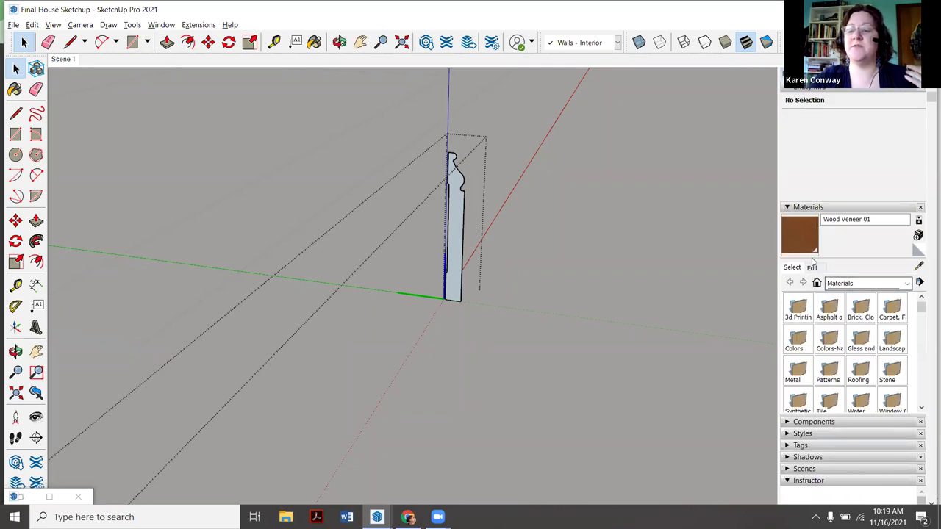
pyautogui.click(863, 286)
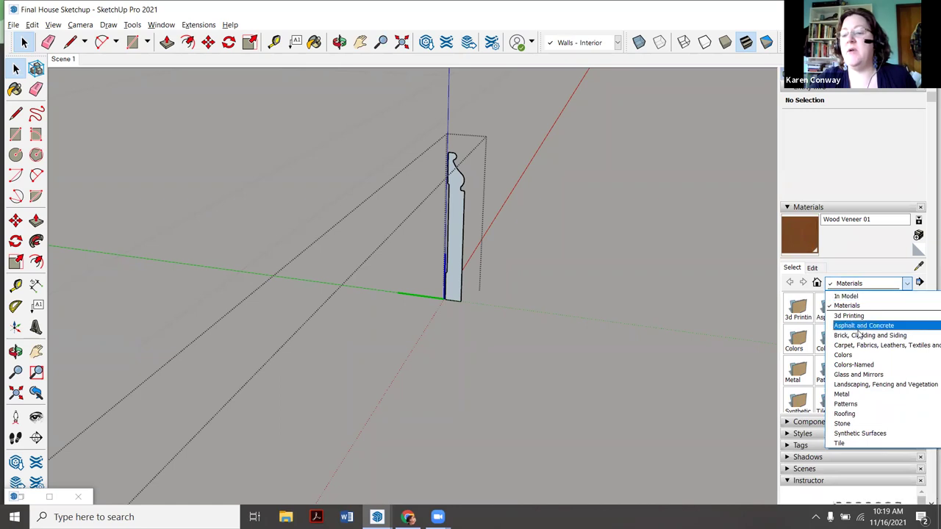
pyautogui.scroll(-1, 873, 338)
pyautogui.scroll(-1, 875, 366)
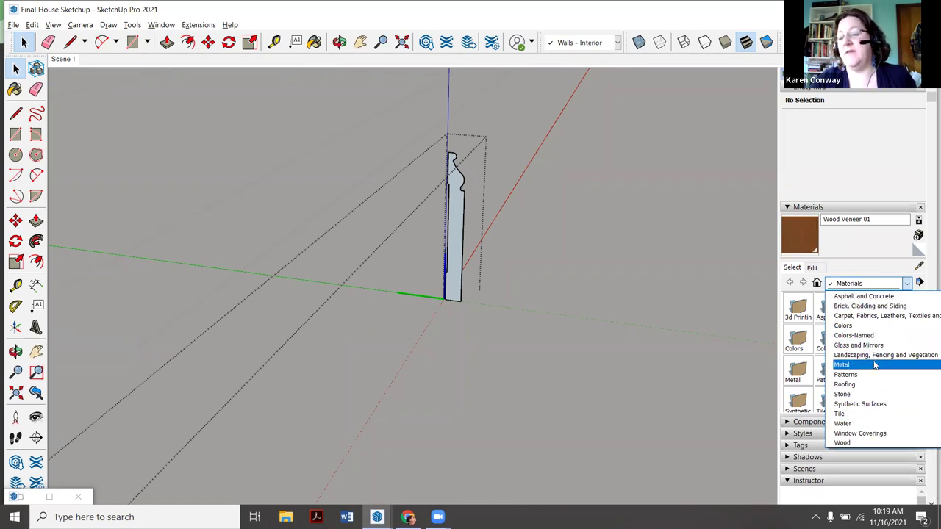
pyautogui.click(863, 446)
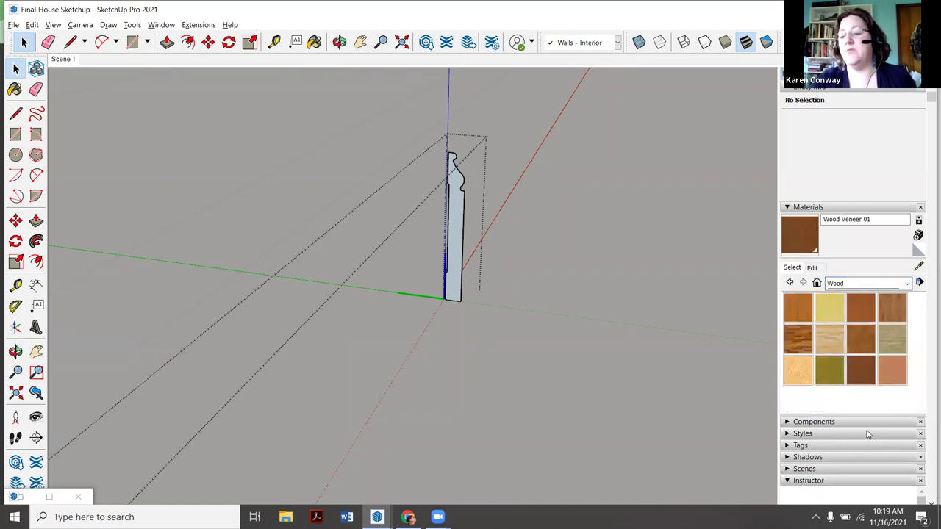
# - Paint the molding profile face with Color K06 from the Colors collection and exit the component
pyautogui.click(858, 286)
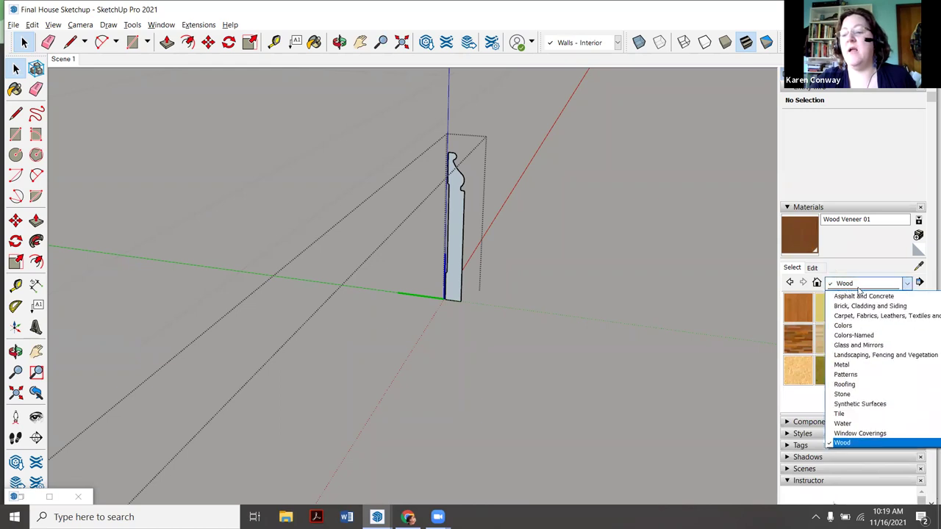
pyautogui.click(858, 329)
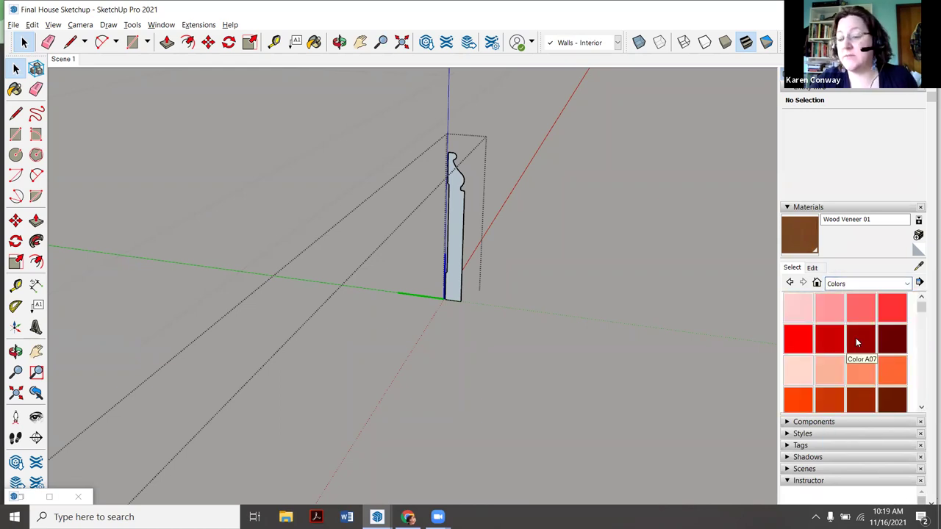
pyautogui.scroll(-5, 855, 340)
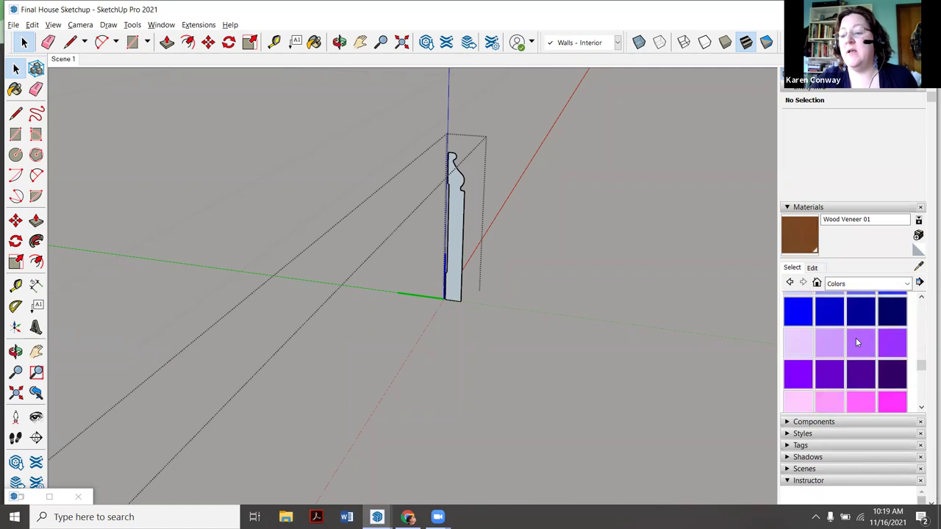
pyautogui.scroll(-2, 856, 342)
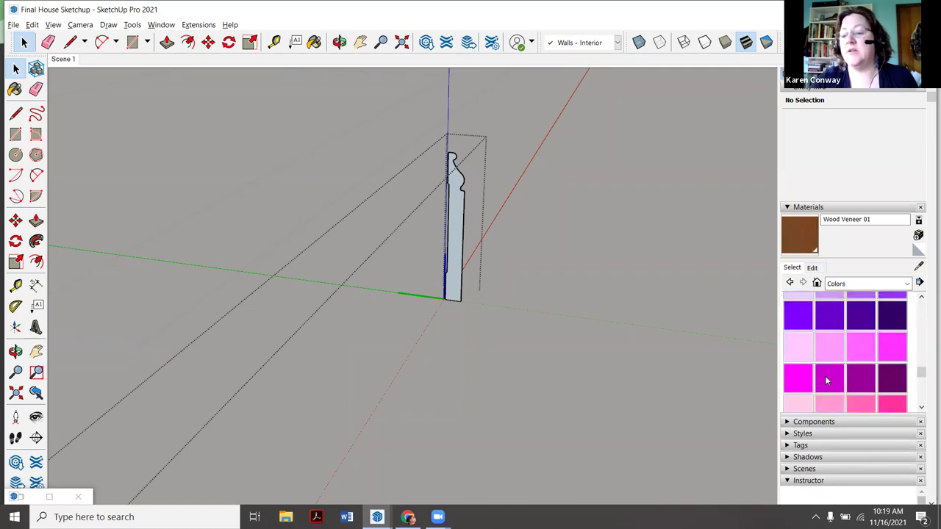
pyautogui.click(827, 379)
pyautogui.click(462, 251)
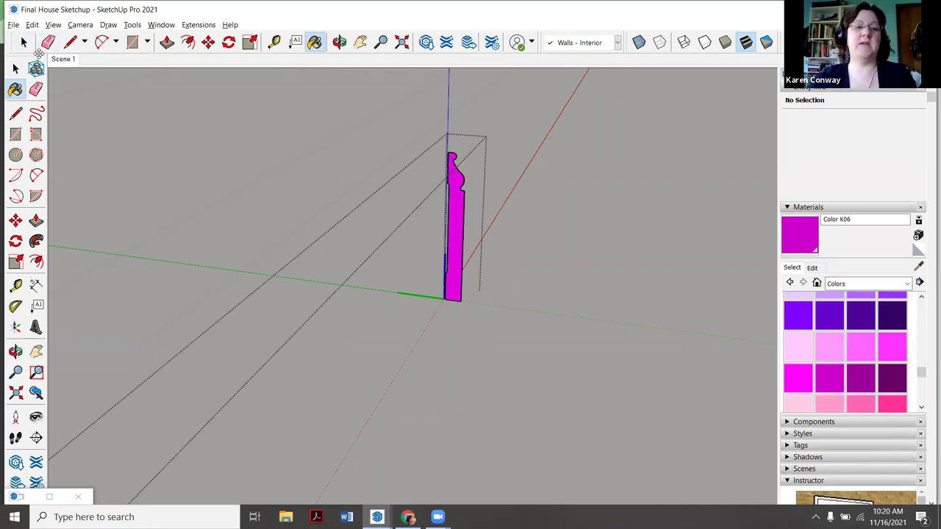
pyautogui.click(24, 42)
pyautogui.click(300, 159)
pyautogui.scroll(-5, 588, 263)
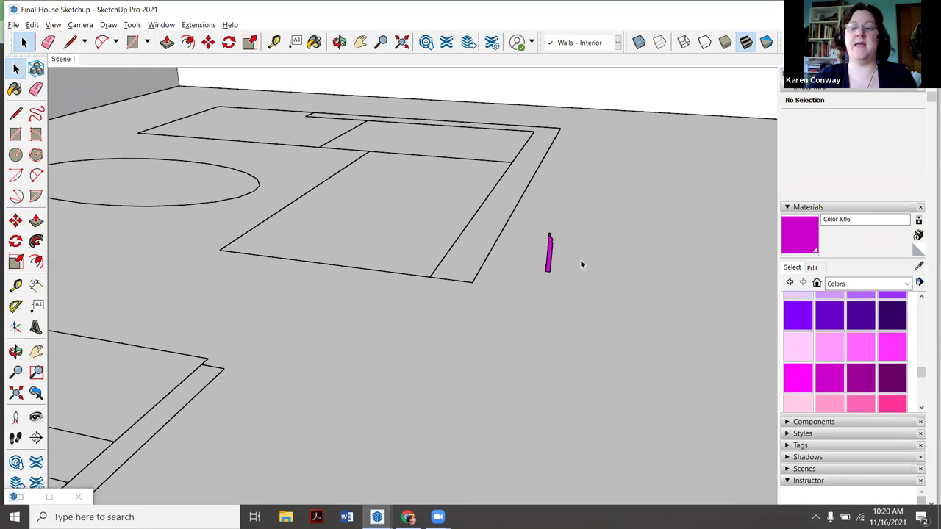
# - Copy the magenta molding profile and paste a duplicate right beside the original
pyautogui.click(548, 254)
pyautogui.scroll(3, 535, 254)
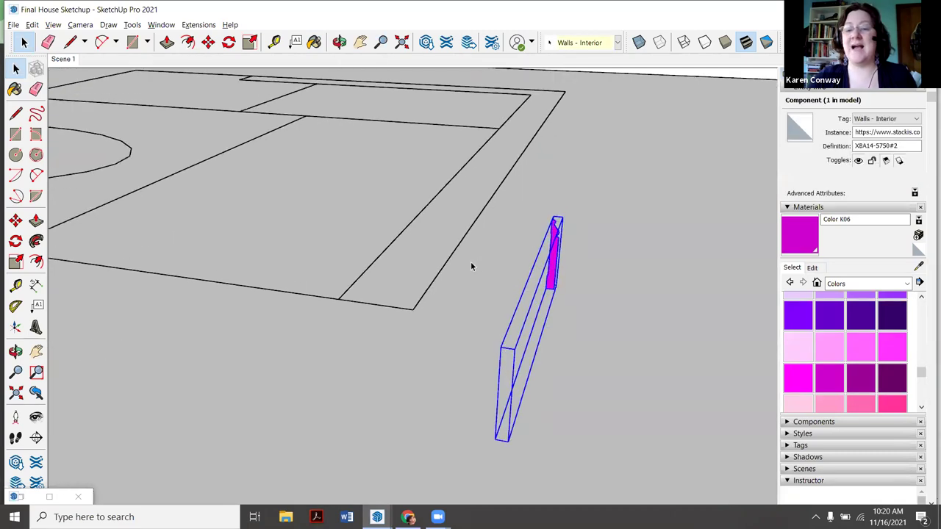
pyautogui.click(472, 266)
pyautogui.scroll(-2, 473, 265)
pyautogui.scroll(3, 501, 256)
pyautogui.click(539, 276)
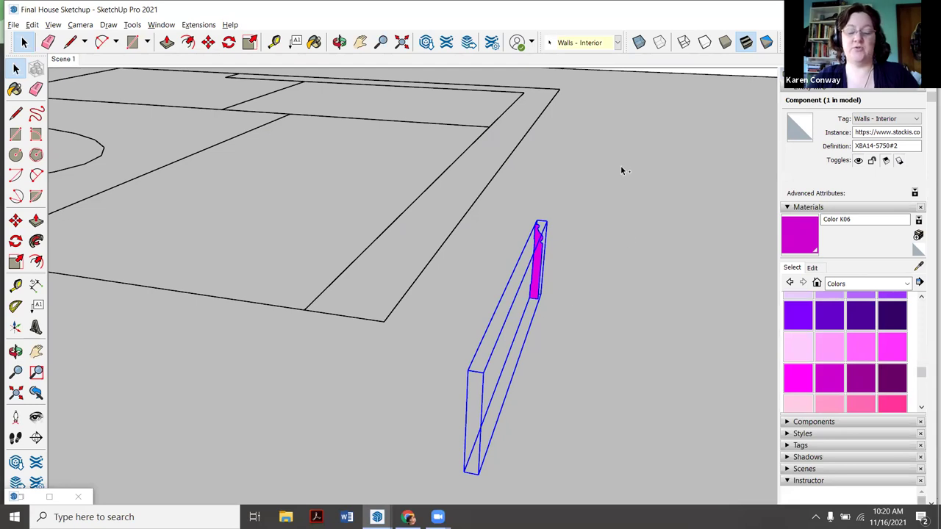
pyautogui.hotkey('ctrl', 'v')
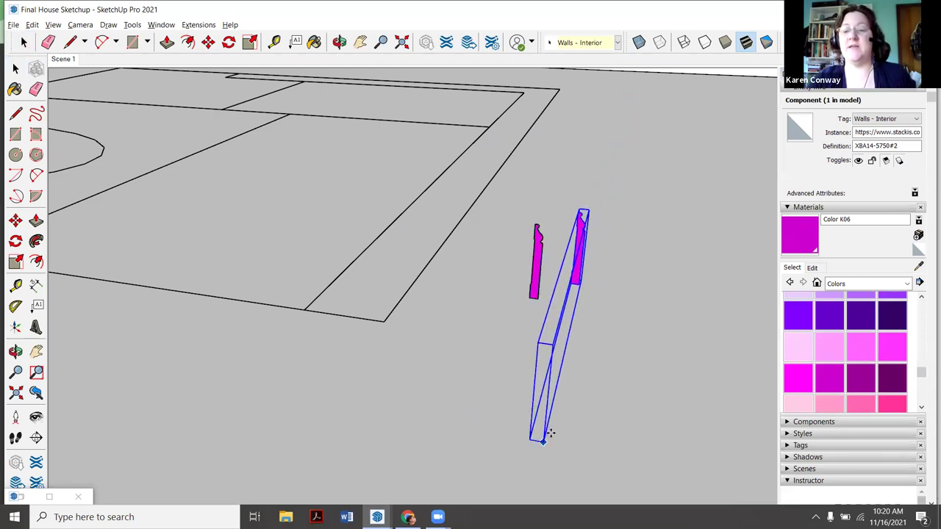
pyautogui.press('m')
pyautogui.click(23, 43)
# - Make the original molding profile, the one nearer the sofa, a unique component
pyautogui.scroll(-2, 599, 221)
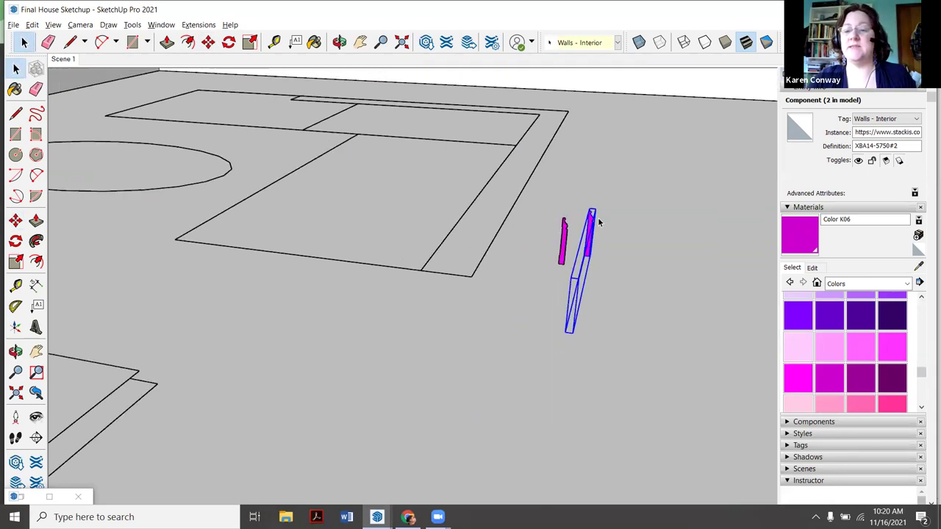
pyautogui.scroll(2, 599, 221)
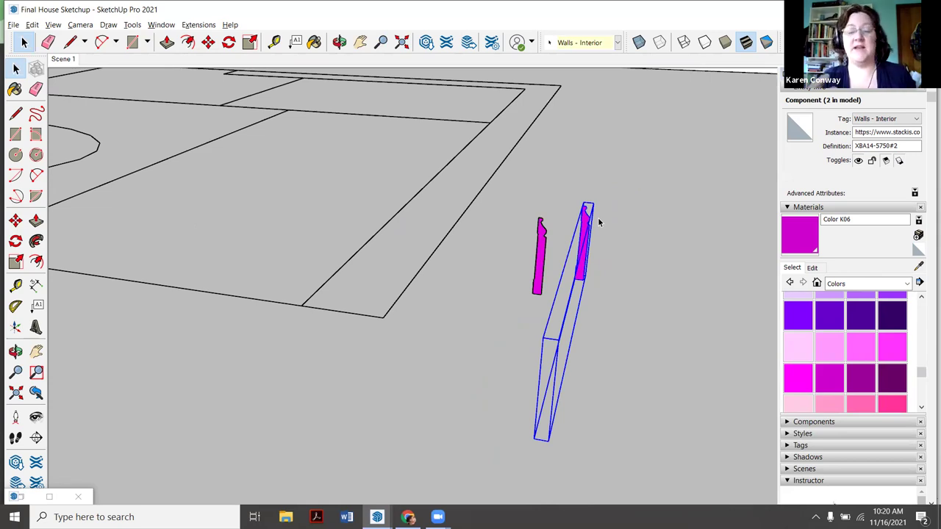
pyautogui.scroll(3, 534, 238)
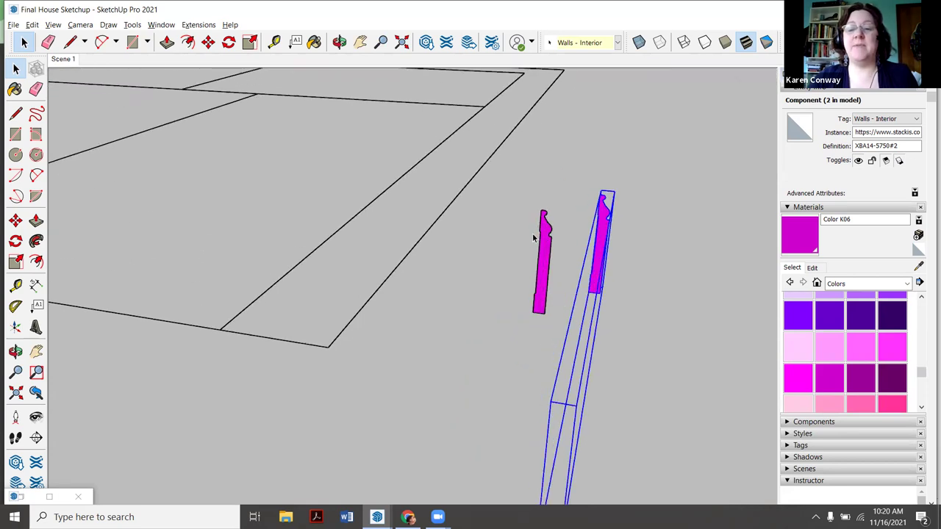
pyautogui.click(544, 257)
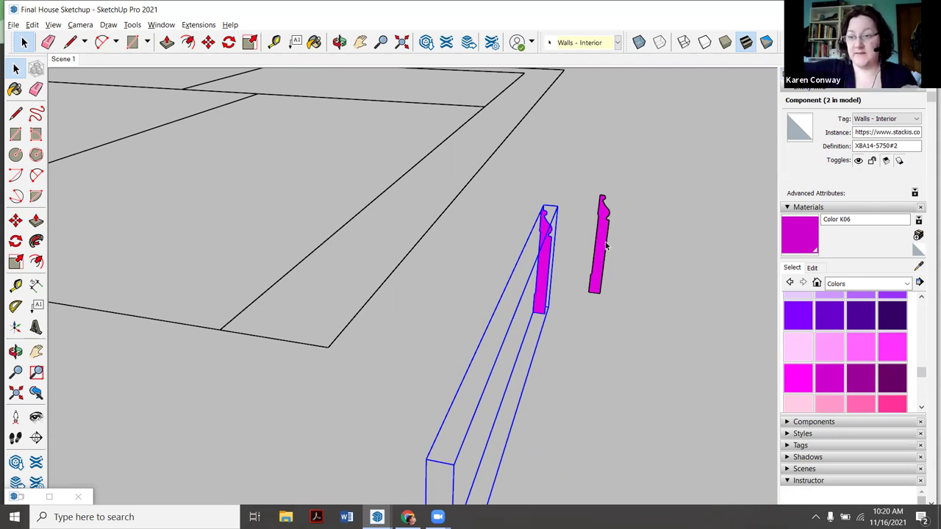
pyautogui.rightClick(546, 255)
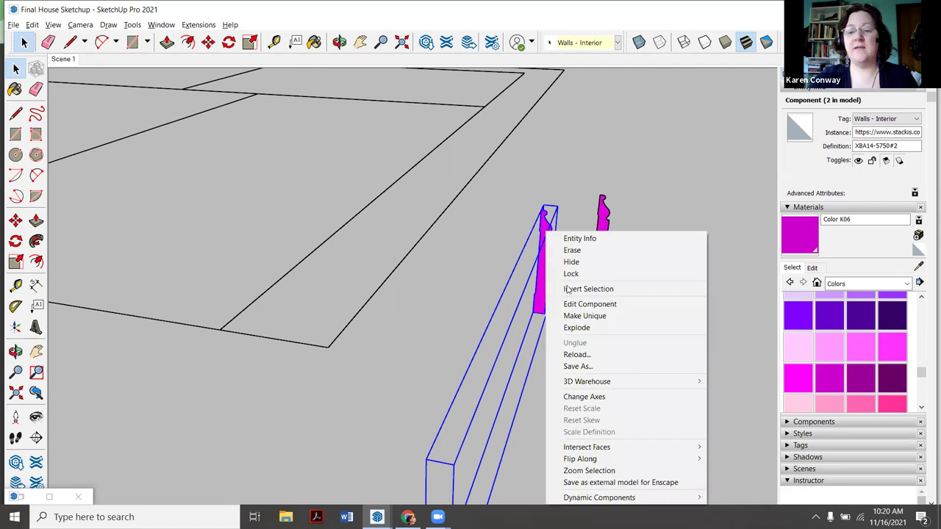
pyautogui.click(572, 318)
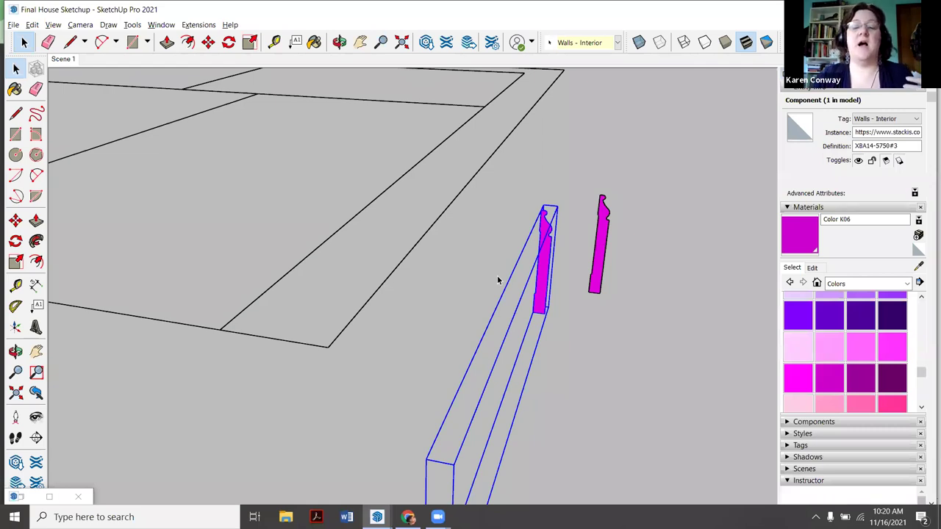
# - Move the unique molding profile by its lower corner to the base of the long interior wall, where the floor line meets it
pyautogui.scroll(-4, 498, 280)
pyautogui.click(209, 42)
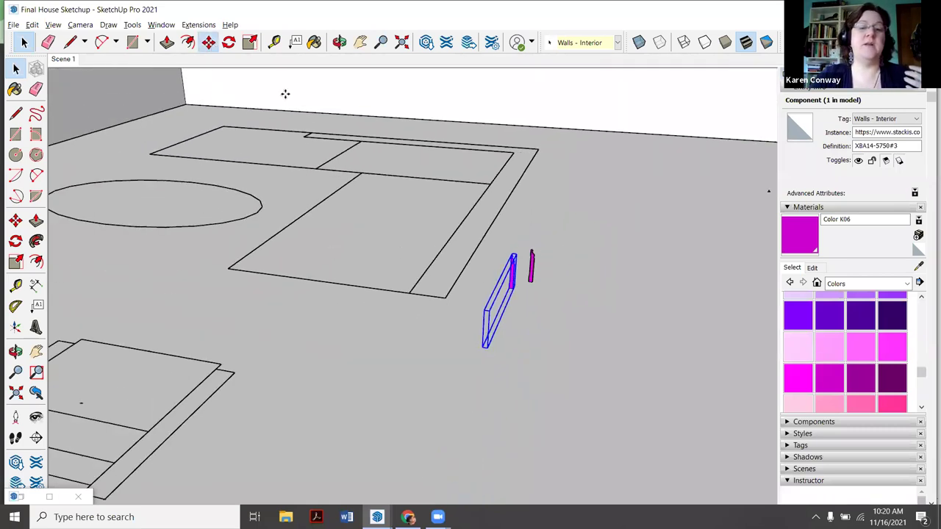
pyautogui.scroll(6, 515, 279)
pyautogui.scroll(-10, 654, 236)
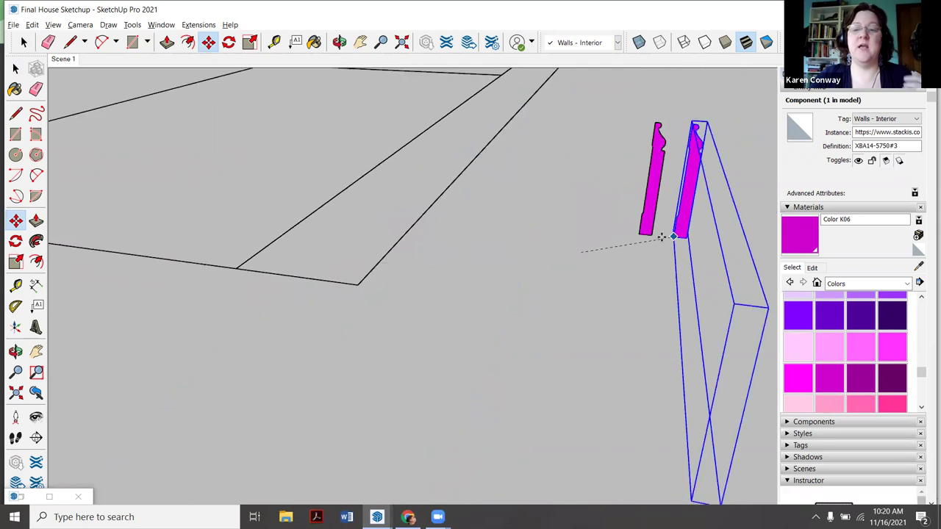
pyautogui.click(653, 235)
pyautogui.scroll(-2, 294, 360)
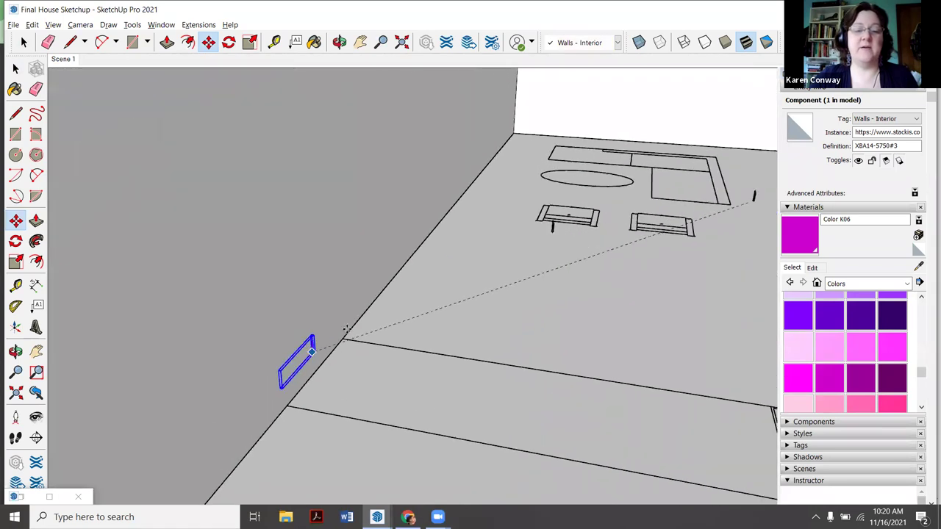
pyautogui.scroll(4, 336, 323)
pyautogui.scroll(-4, 336, 280)
pyautogui.scroll(-3, 294, 320)
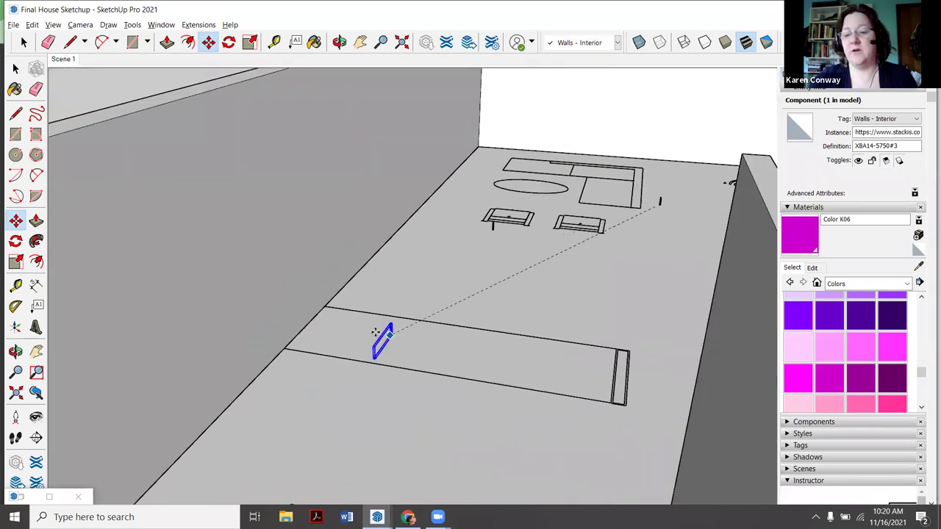
pyautogui.scroll(3, 368, 312)
pyautogui.scroll(6, 346, 293)
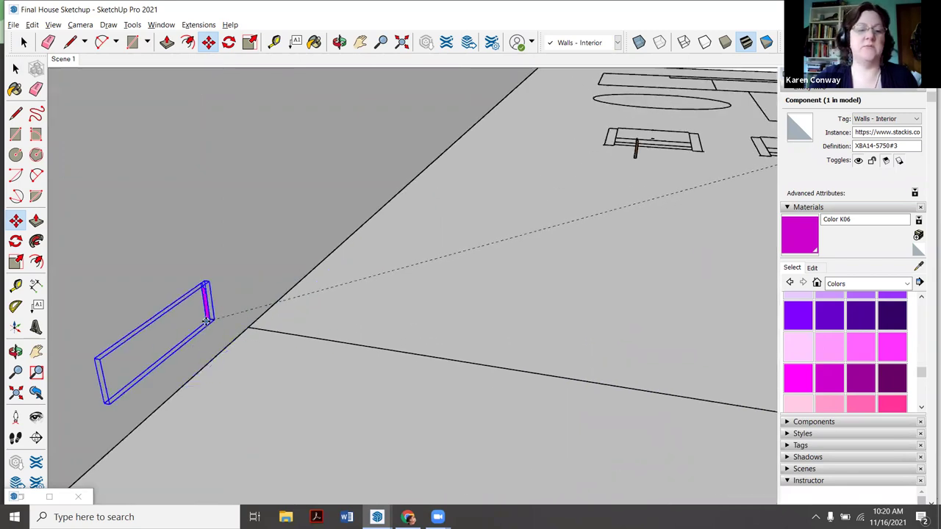
pyautogui.click(298, 327)
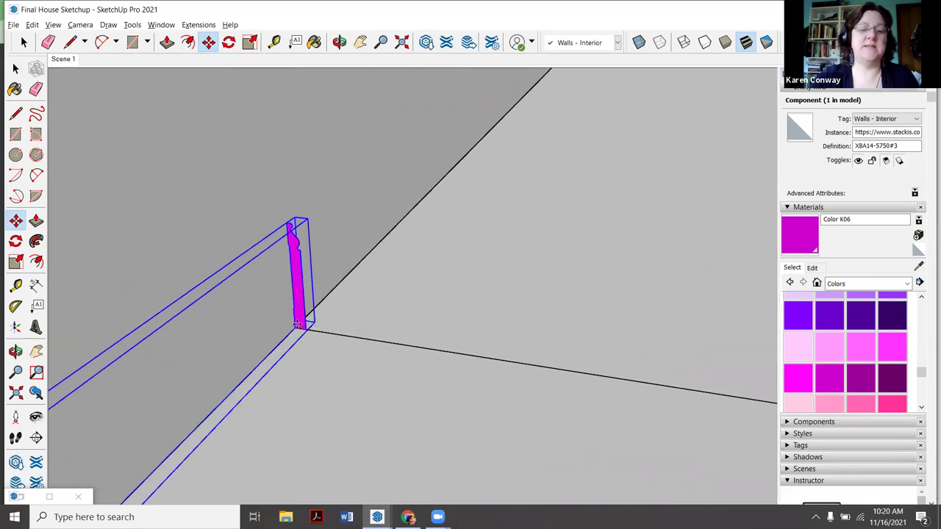
pyautogui.scroll(-5, 301, 275)
pyautogui.scroll(4, 268, 286)
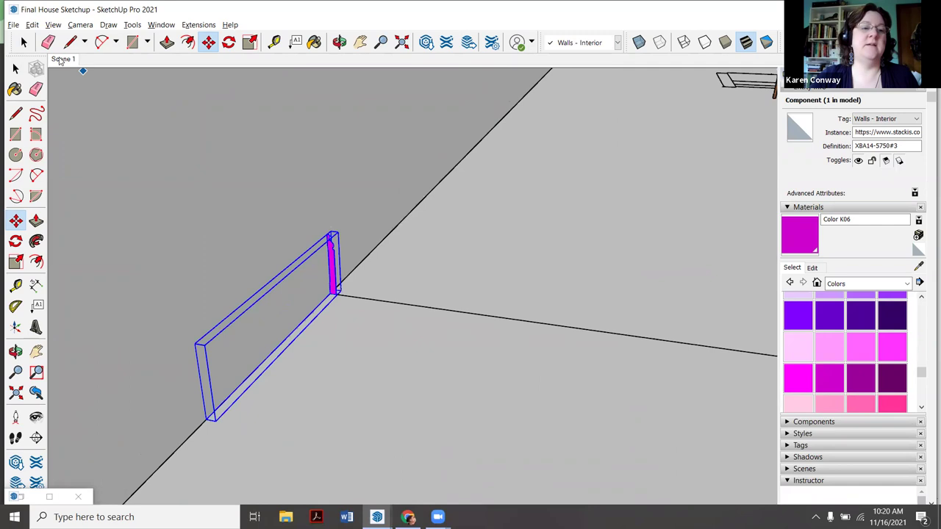
pyautogui.scroll(-4, 294, 290)
pyautogui.scroll(-5, 344, 308)
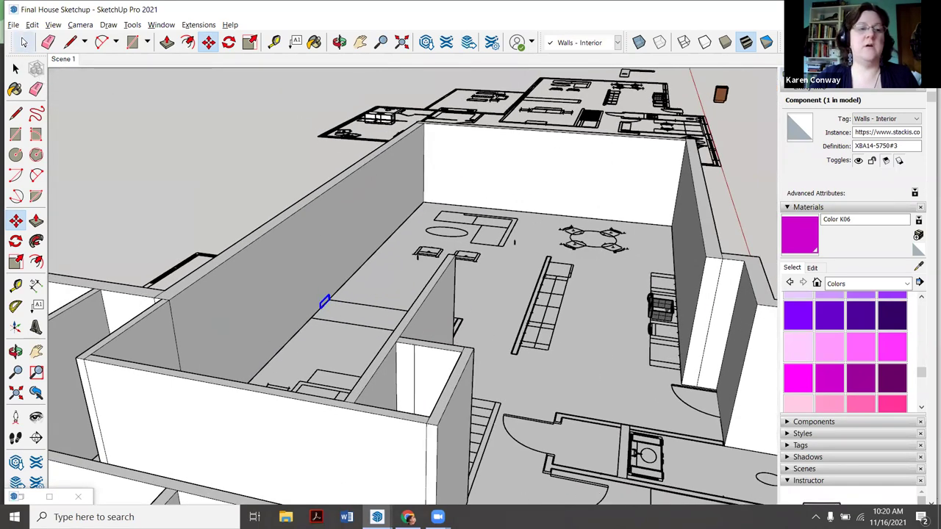
pyautogui.click(24, 42)
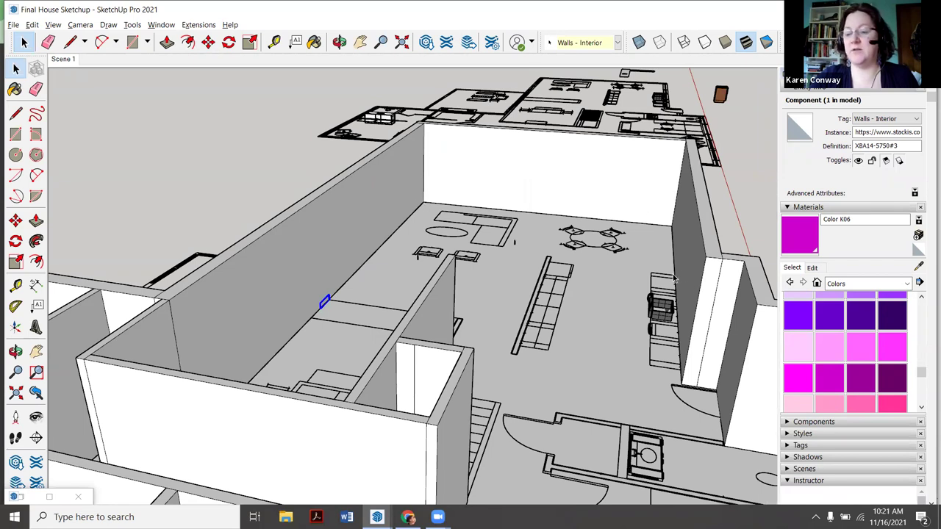
pyautogui.scroll(6, 673, 278)
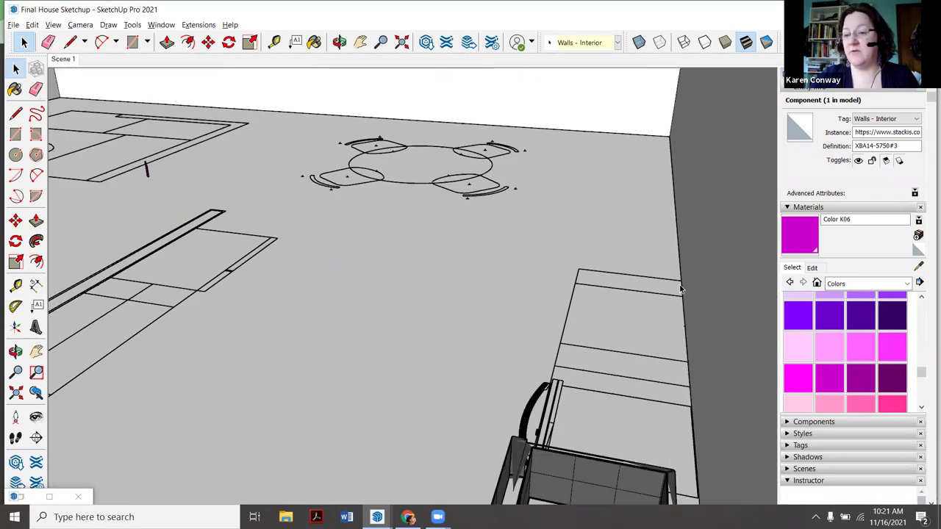
pyautogui.scroll(-6, 676, 297)
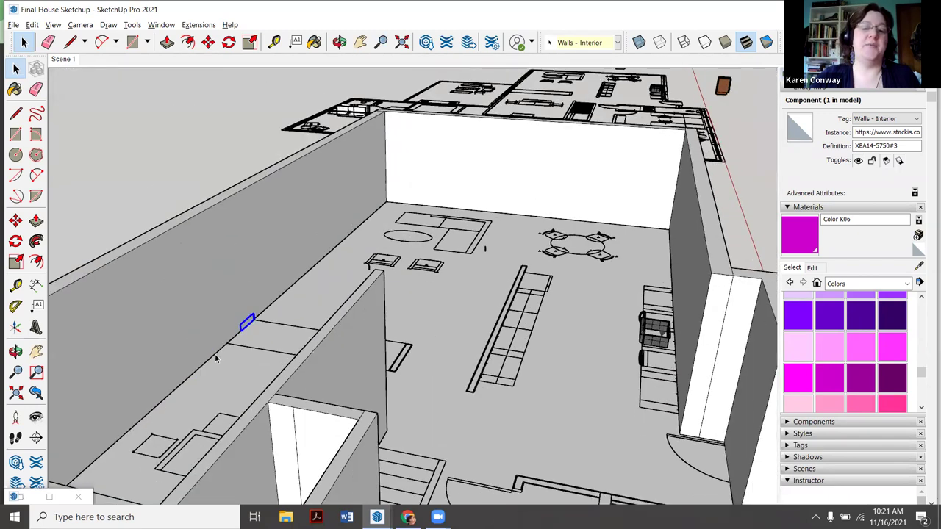
pyautogui.scroll(6, 295, 297)
pyautogui.scroll(3, 356, 292)
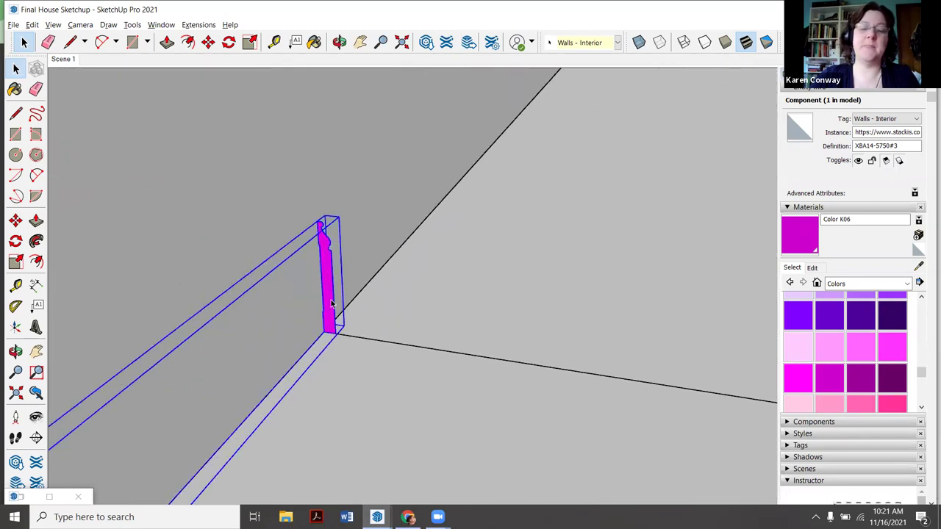
pyautogui.rightClick(331, 303)
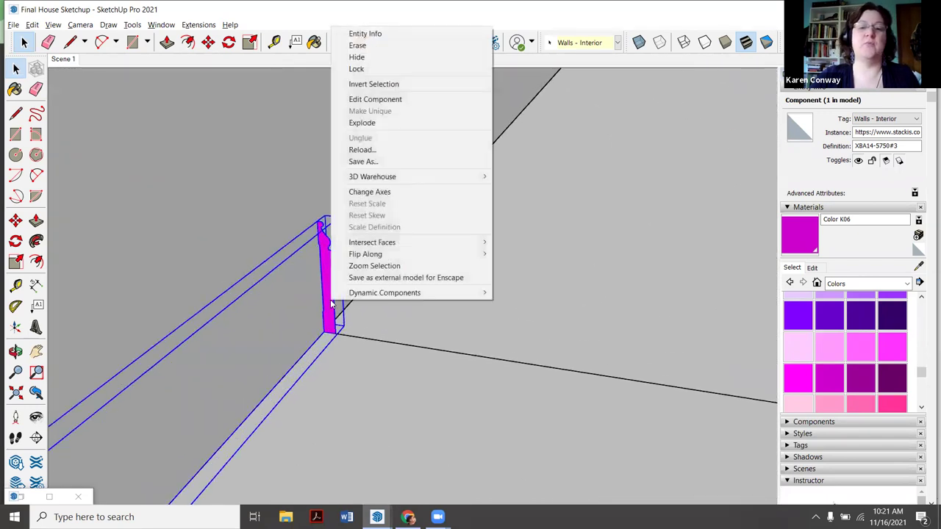
pyautogui.click(374, 98)
pyautogui.scroll(-1, 103, 79)
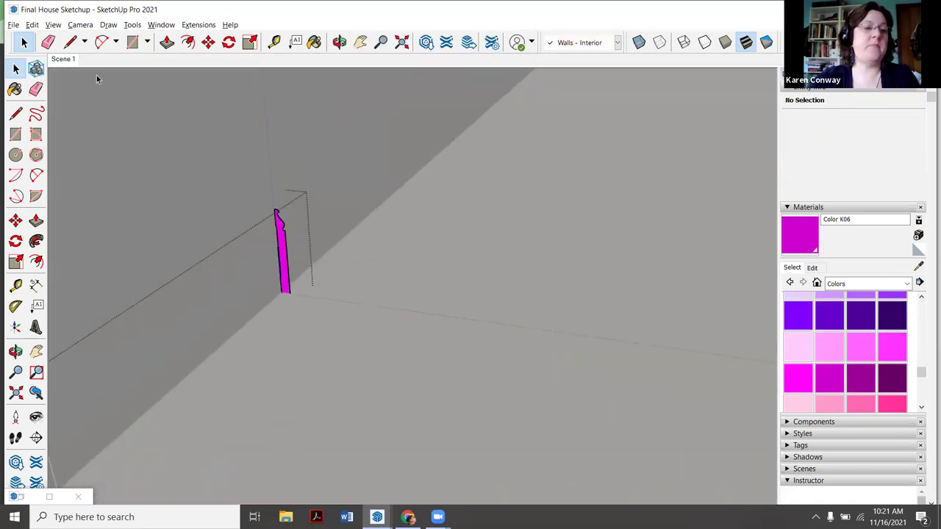
pyautogui.click(71, 42)
pyautogui.scroll(3, 285, 294)
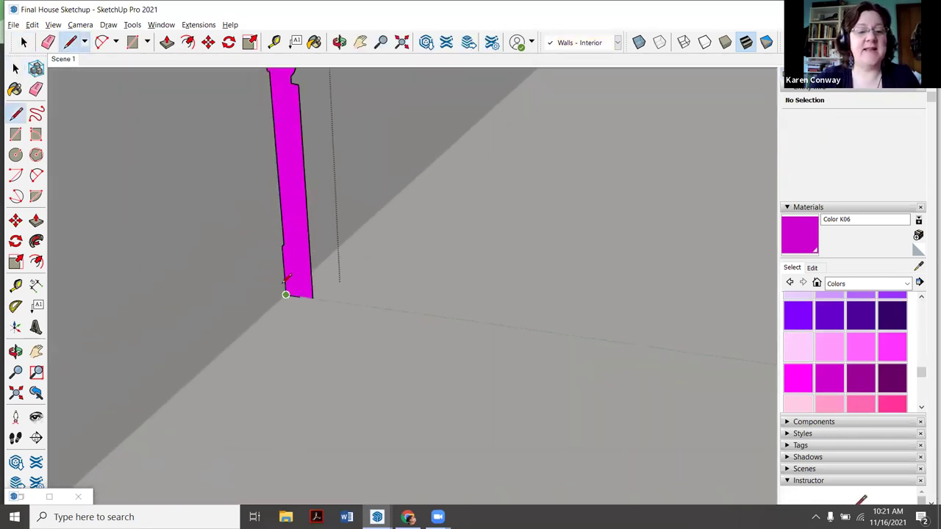
pyautogui.scroll(2, 285, 294)
pyautogui.scroll(3, 288, 303)
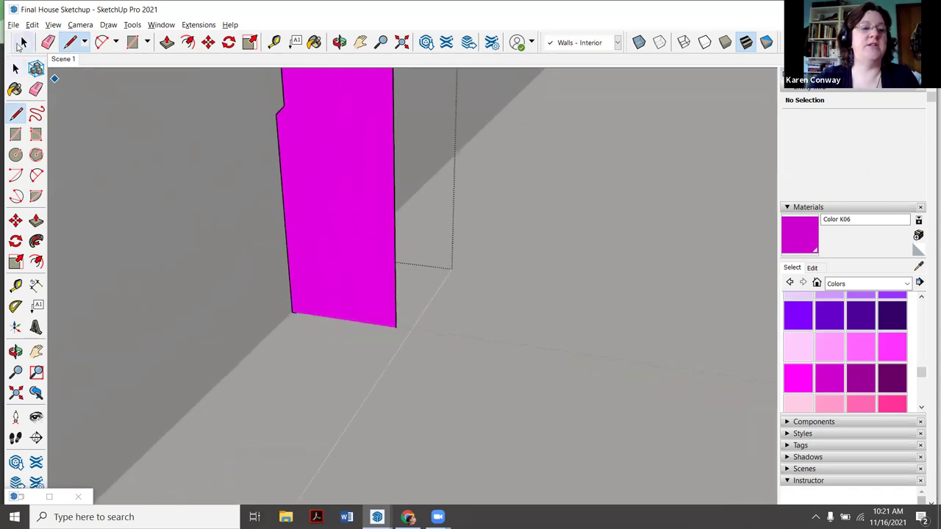
pyautogui.click(22, 42)
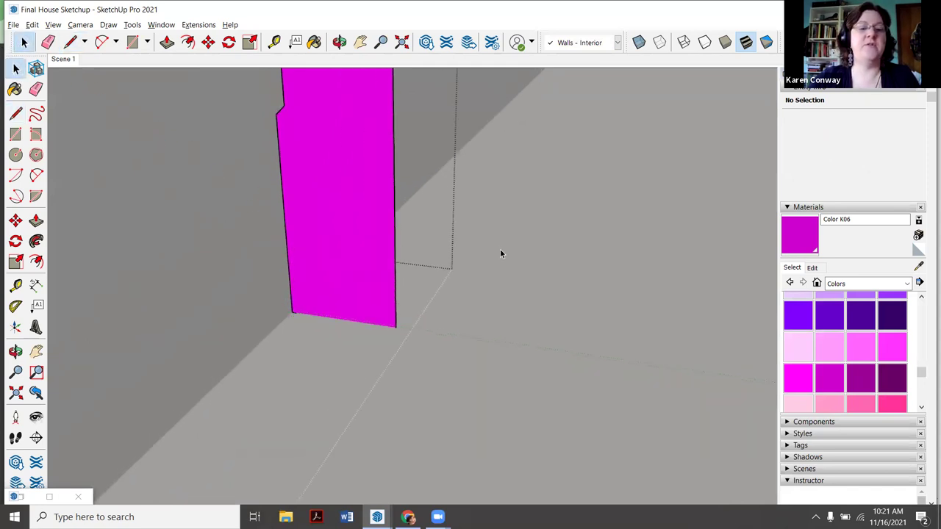
pyautogui.click(172, 189)
# - Open the molding component for editing and draw a line from the profile's lower back corner along the wall base to the far room corner
pyautogui.click(323, 278)
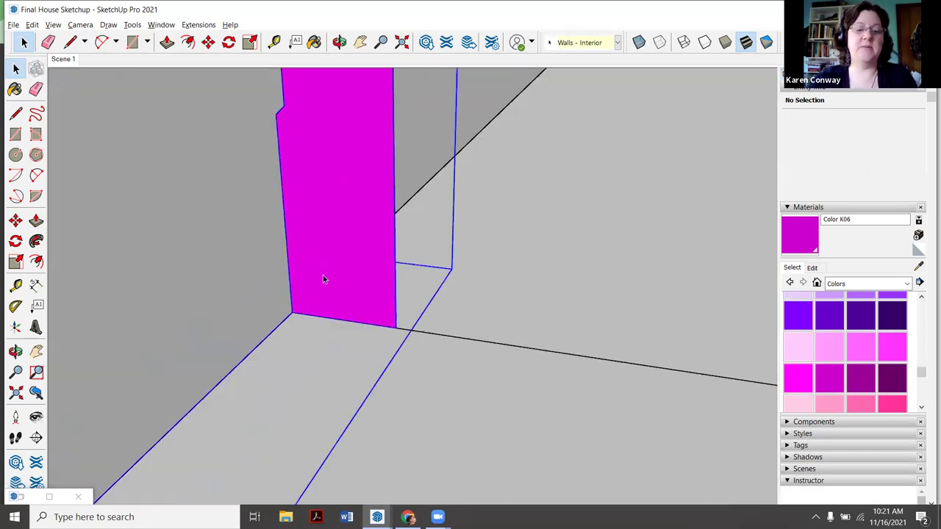
pyautogui.scroll(3, 321, 287)
pyautogui.scroll(2, 324, 308)
pyautogui.scroll(-5, 335, 326)
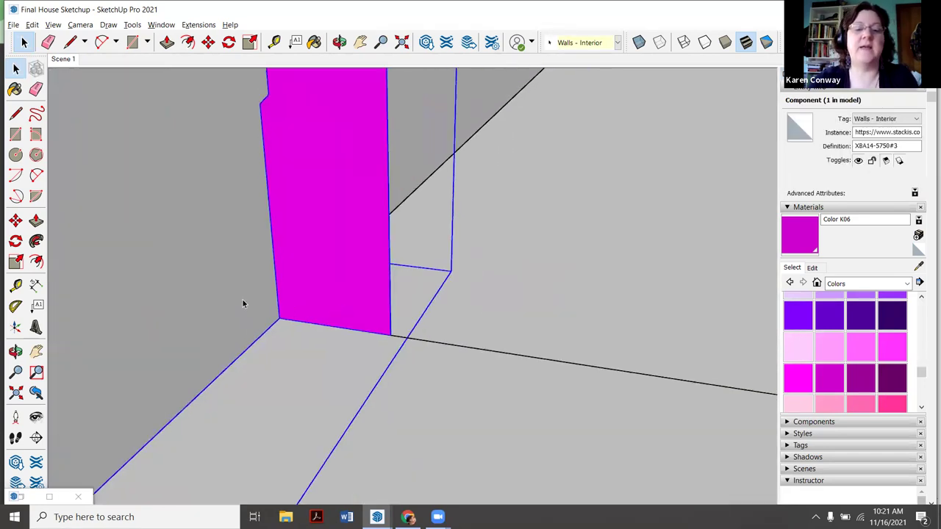
pyautogui.scroll(-4, 270, 301)
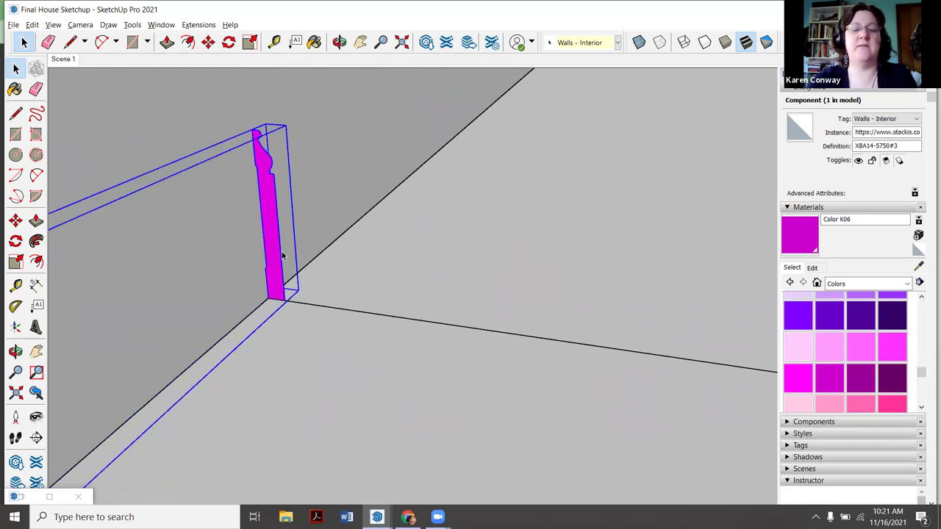
pyautogui.rightClick(273, 248)
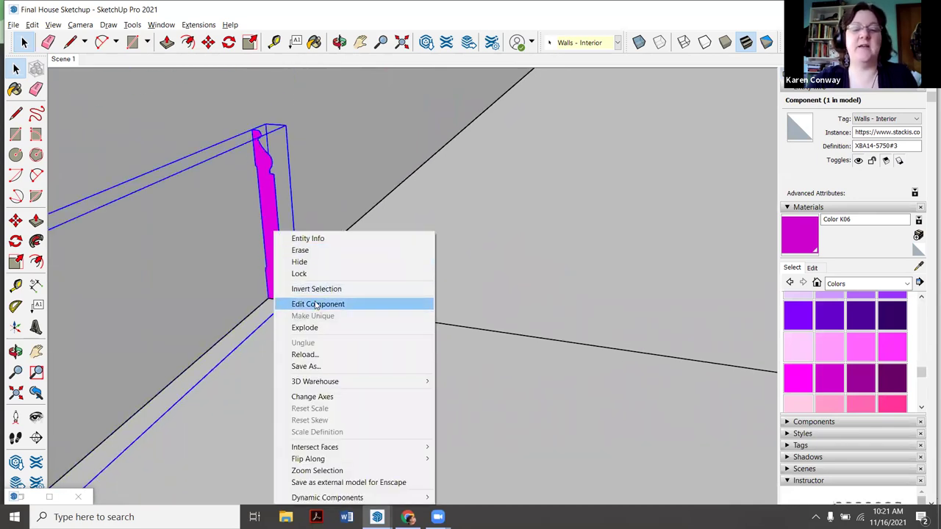
pyautogui.click(319, 302)
pyautogui.click(70, 42)
pyautogui.scroll(5, 267, 313)
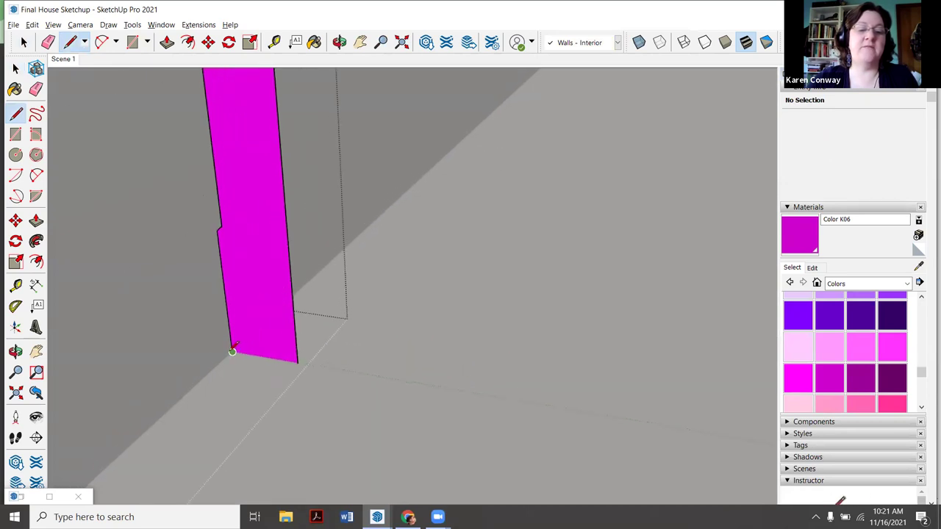
pyautogui.scroll(-5, 232, 352)
pyautogui.click(231, 344)
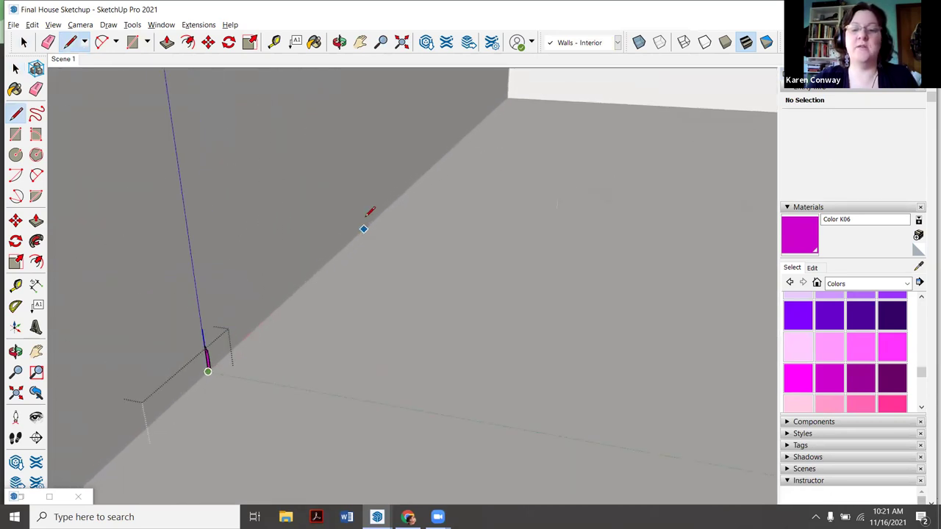
pyautogui.scroll(4, 505, 90)
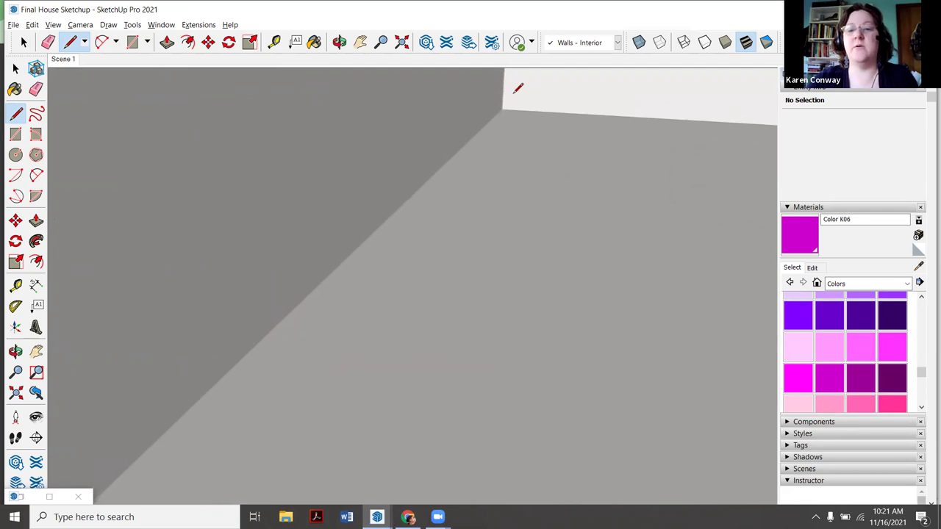
pyautogui.scroll(1, 508, 103)
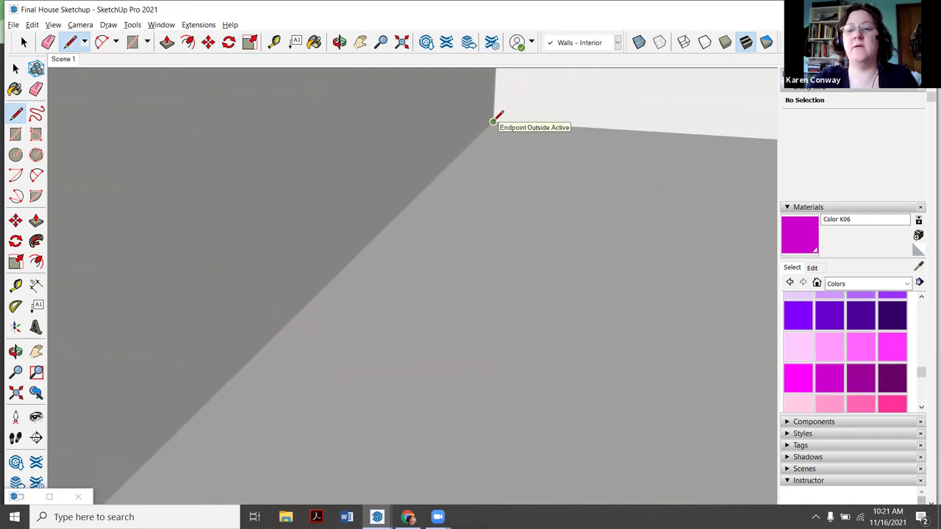
pyautogui.click(493, 121)
# - Continue the line along the base of the white far wall to the opposite room corner
pyautogui.scroll(-6, 225, 204)
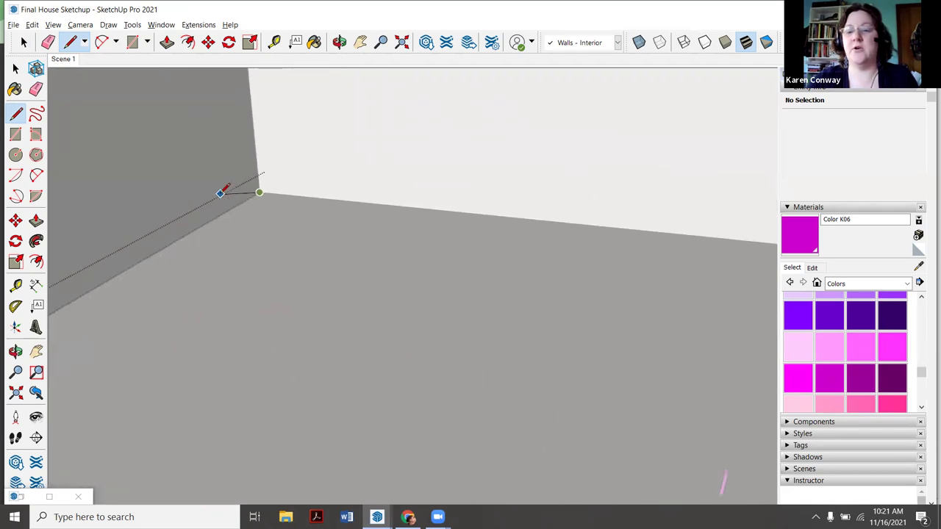
pyautogui.scroll(-2, 220, 193)
pyautogui.scroll(3, 272, 185)
pyautogui.scroll(-1, 418, 190)
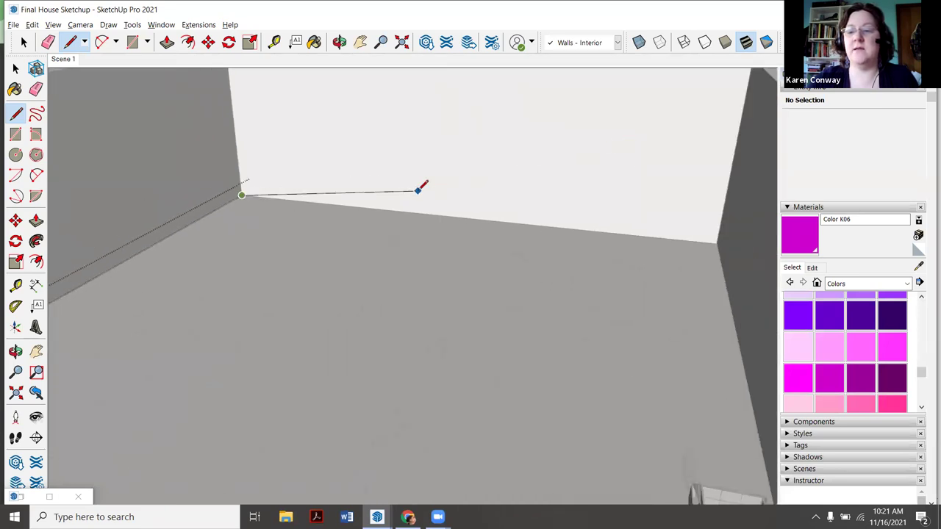
pyautogui.click(717, 241)
# - Extend the line from that corner partway along the adjoining wall's base, ending before the kitchen appliance
pyautogui.scroll(-2, 706, 234)
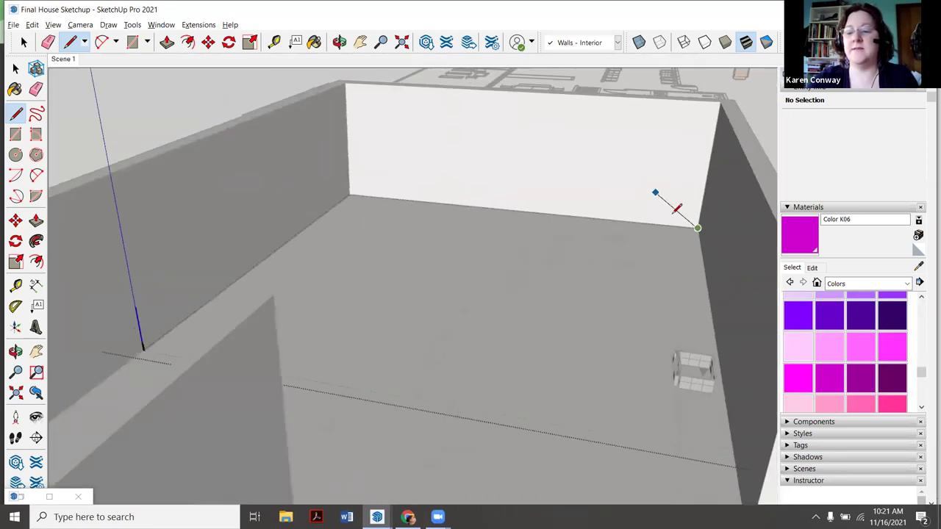
pyautogui.scroll(4, 721, 299)
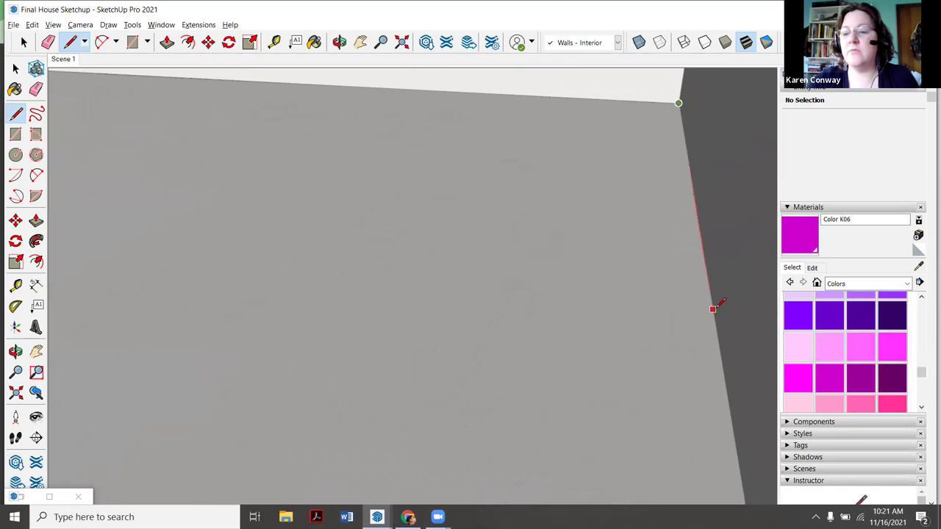
pyautogui.click(714, 314)
pyautogui.scroll(-3, 666, 231)
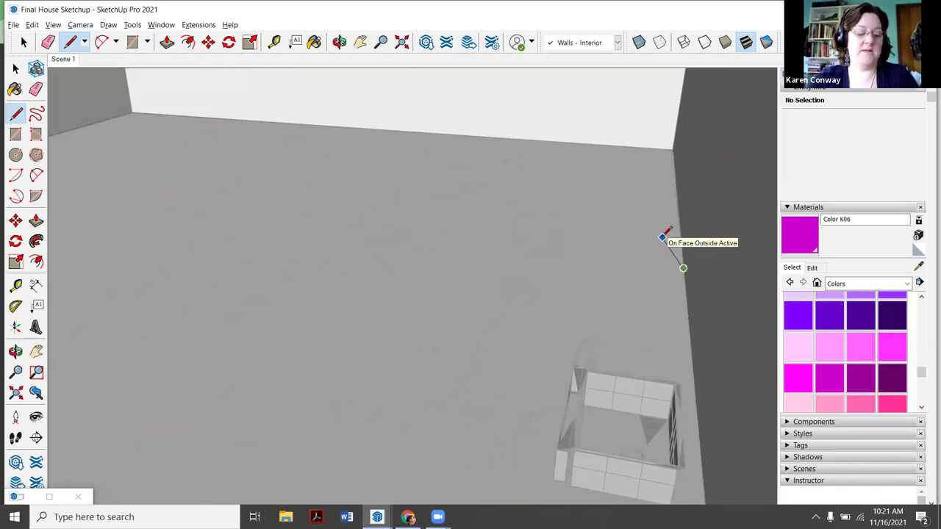
pyautogui.scroll(-2, 683, 219)
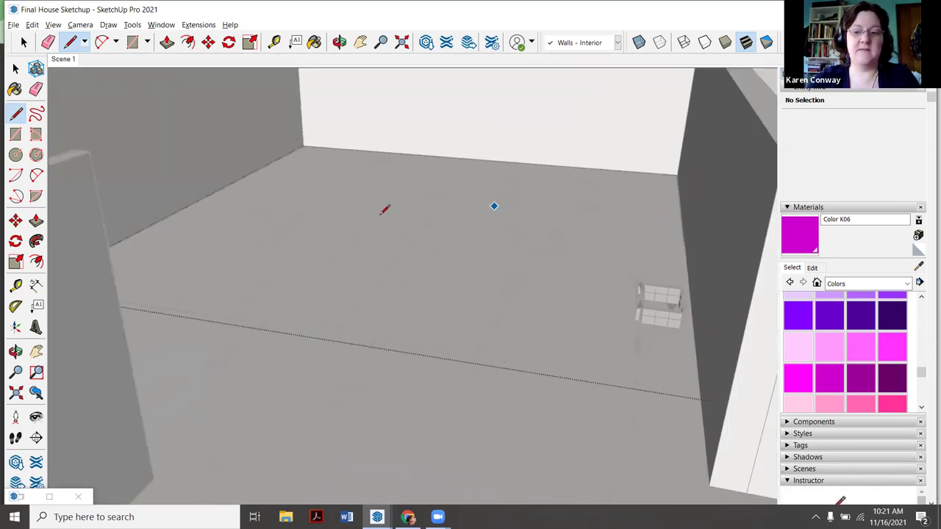
pyautogui.scroll(-4, 359, 248)
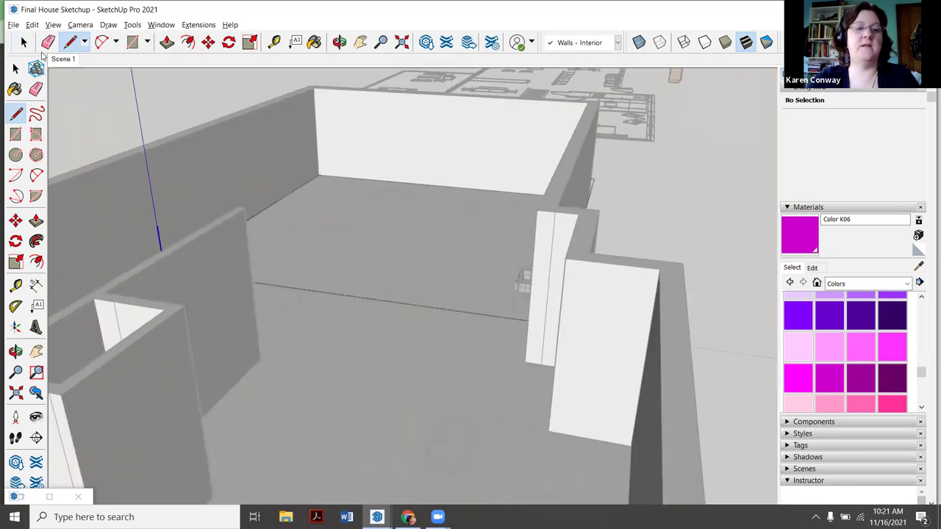
# - Exit the molding component and select it as a whole, including the path drawn along the walls
pyautogui.click(25, 42)
pyautogui.scroll(5, 211, 174)
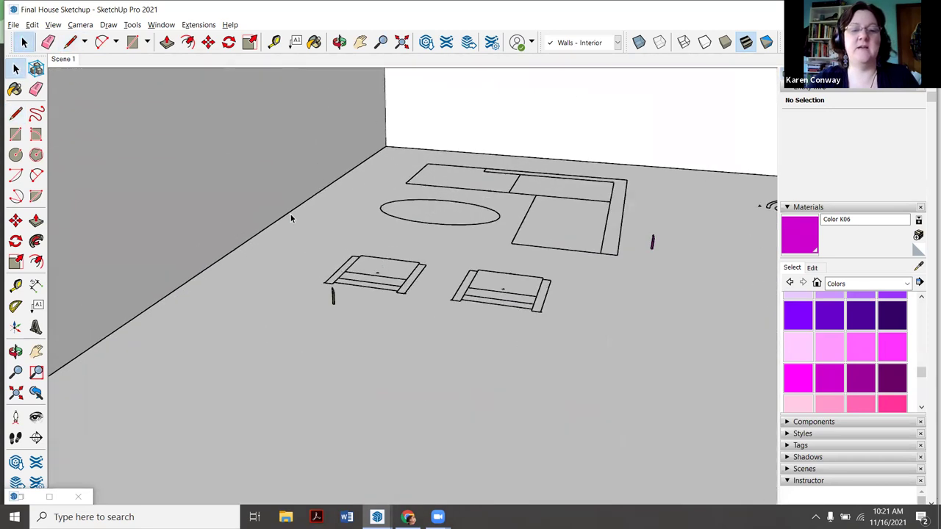
pyautogui.scroll(-3, 138, 322)
pyautogui.scroll(3, 168, 336)
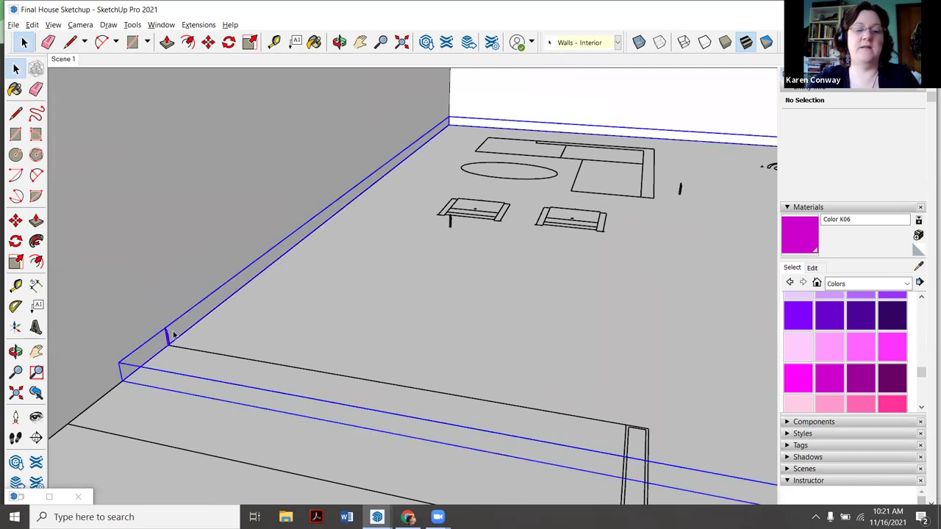
pyautogui.scroll(-2, 209, 288)
pyautogui.scroll(-1, 209, 289)
pyautogui.click(299, 256)
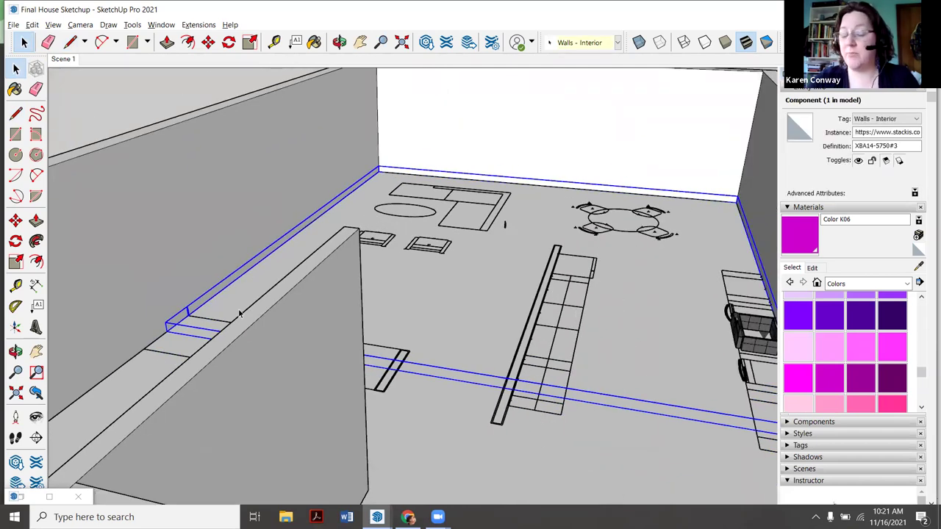
# - Open the molding component at the start of the wall-base path for editing
pyautogui.scroll(5, 242, 315)
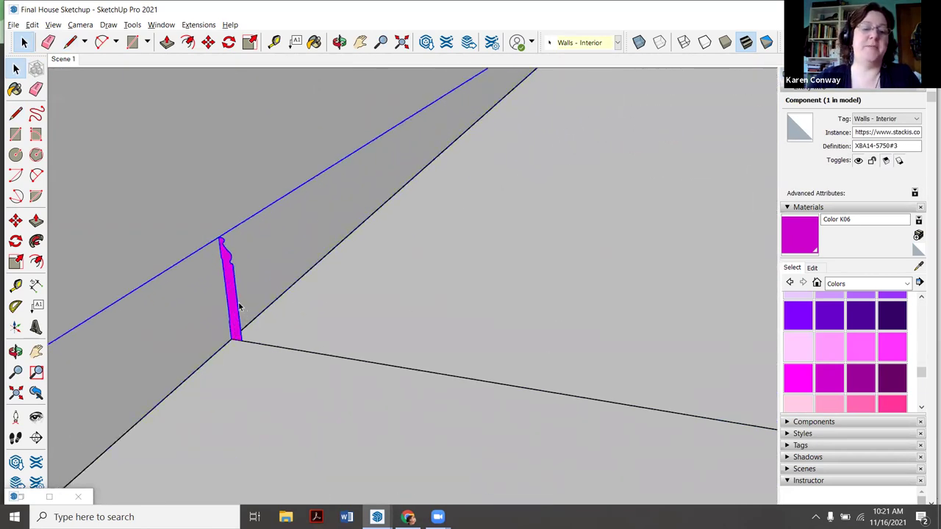
pyautogui.rightClick(234, 304)
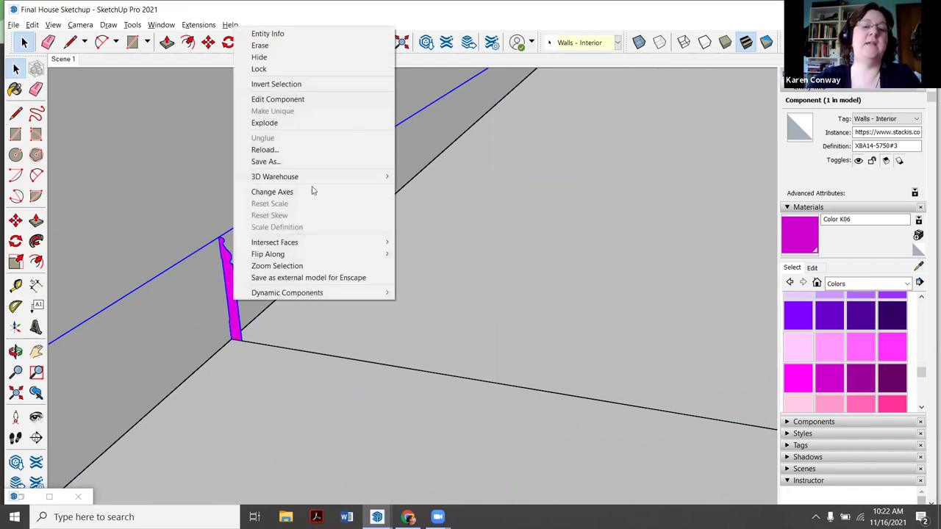
pyautogui.click(344, 102)
pyautogui.scroll(-1, 150, 304)
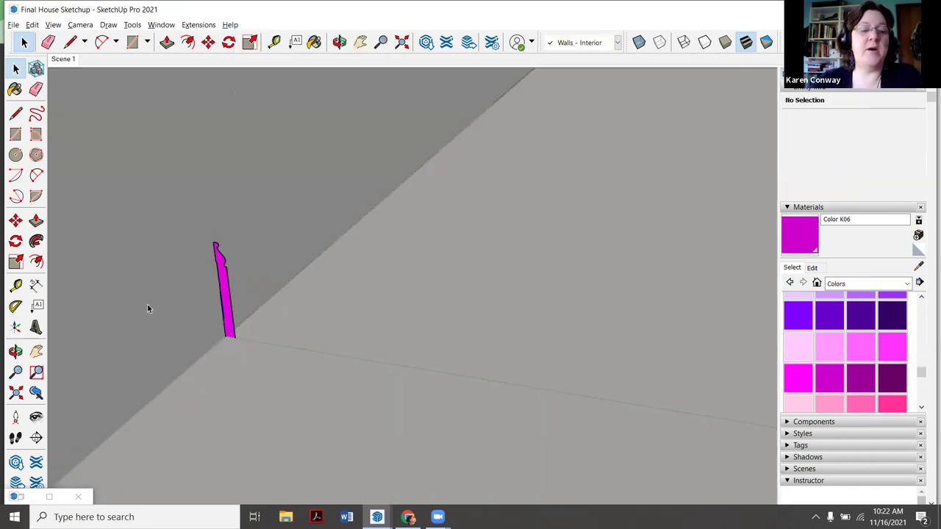
# - Sweep the molding profile with Follow Me along the three wall bases, ending before the kitchen appliance
pyautogui.click(34, 242)
pyautogui.click(218, 314)
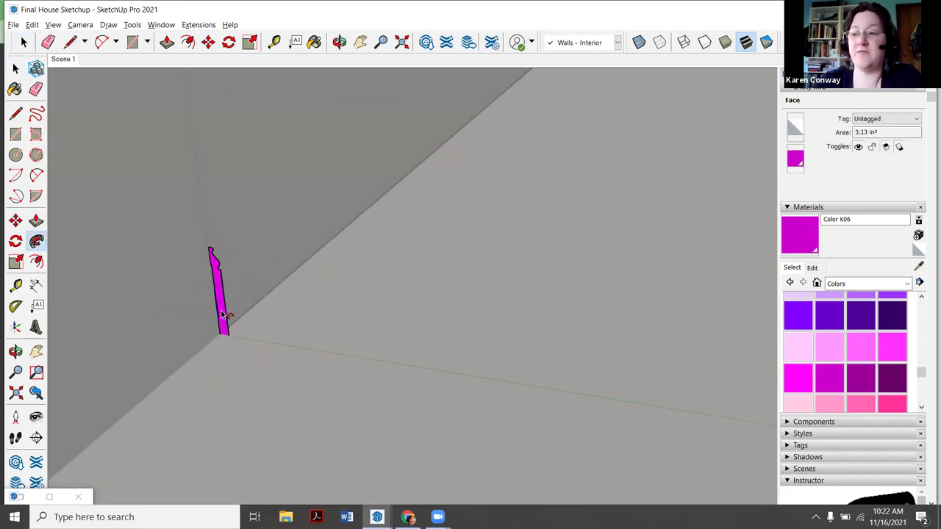
pyautogui.click(219, 315)
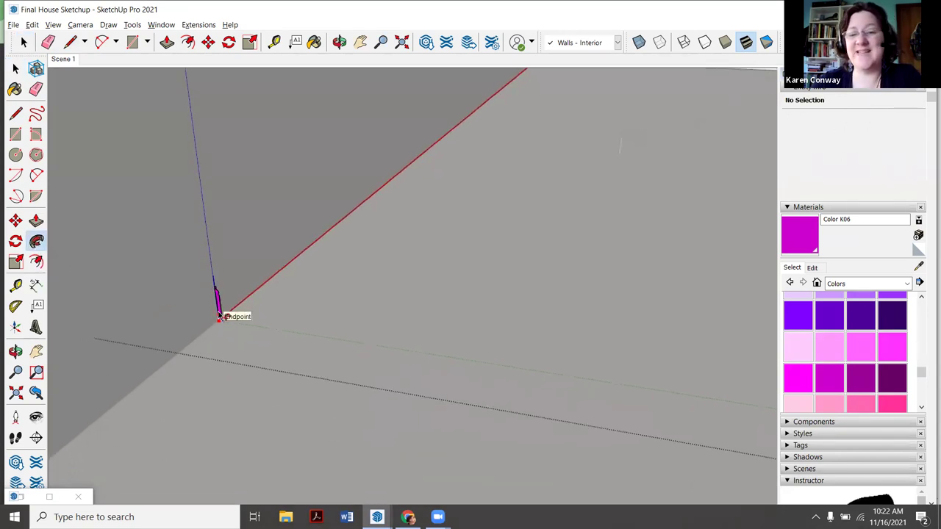
pyautogui.scroll(-5, 219, 315)
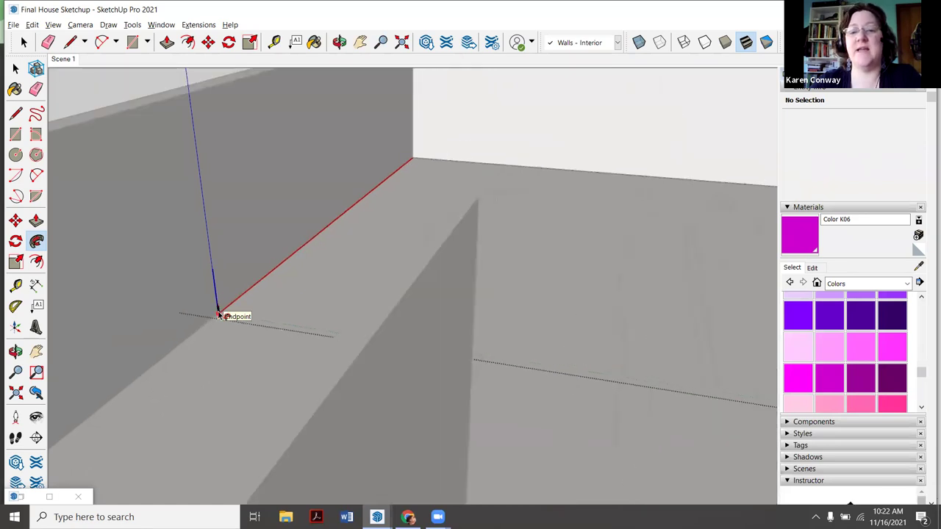
pyautogui.scroll(1, 218, 314)
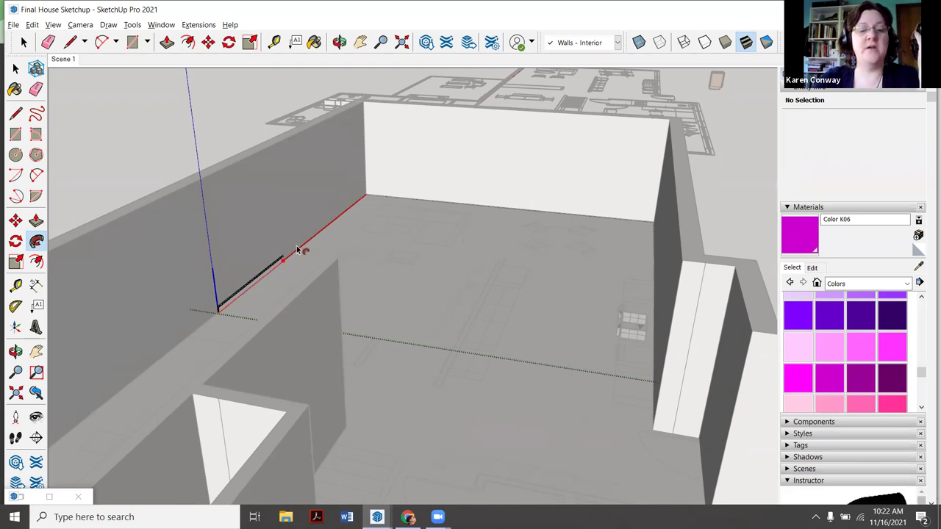
pyautogui.click(369, 195)
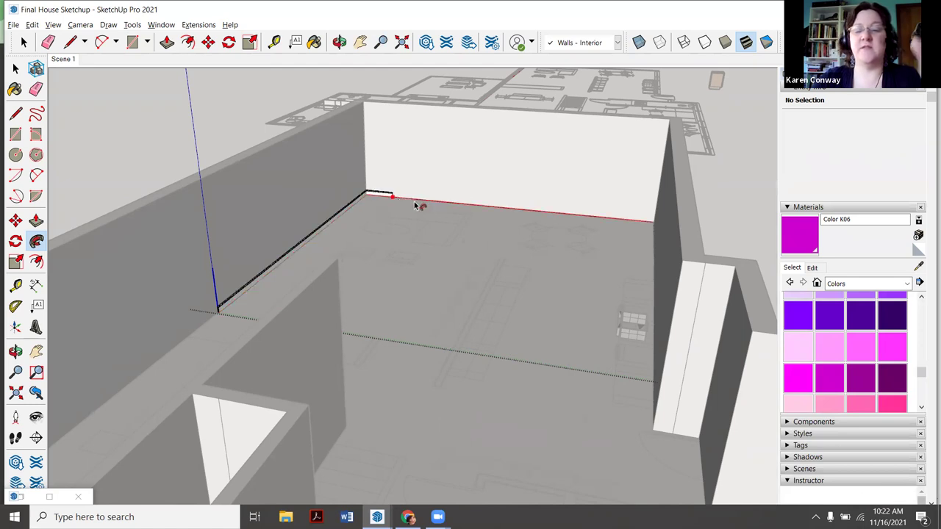
pyautogui.click(657, 228)
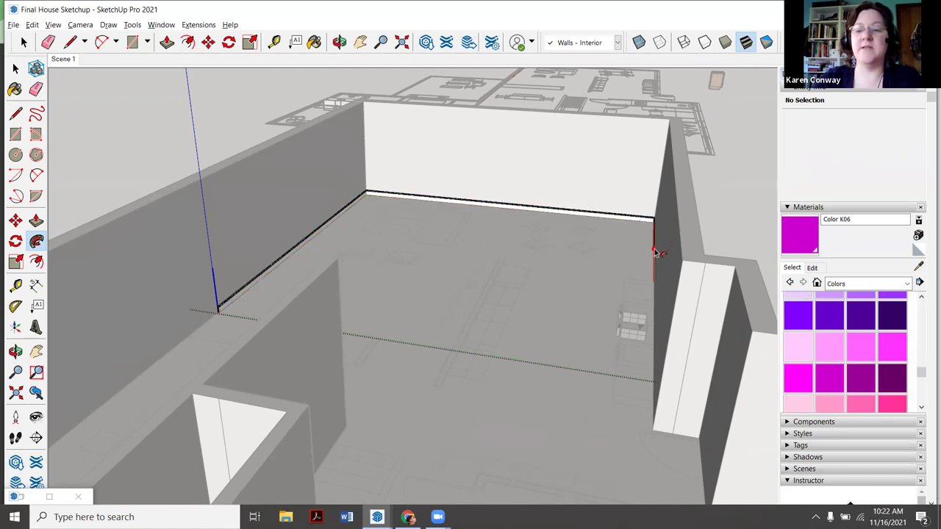
pyautogui.click(653, 285)
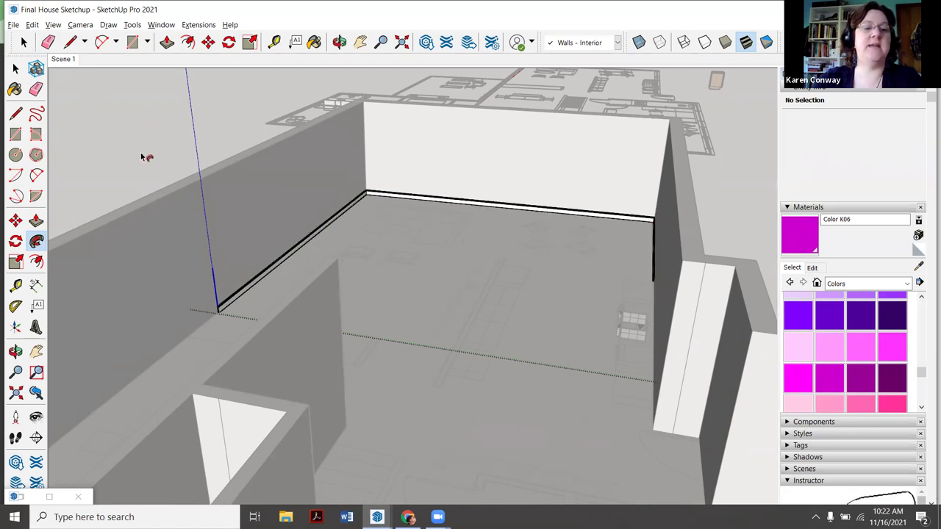
pyautogui.click(24, 42)
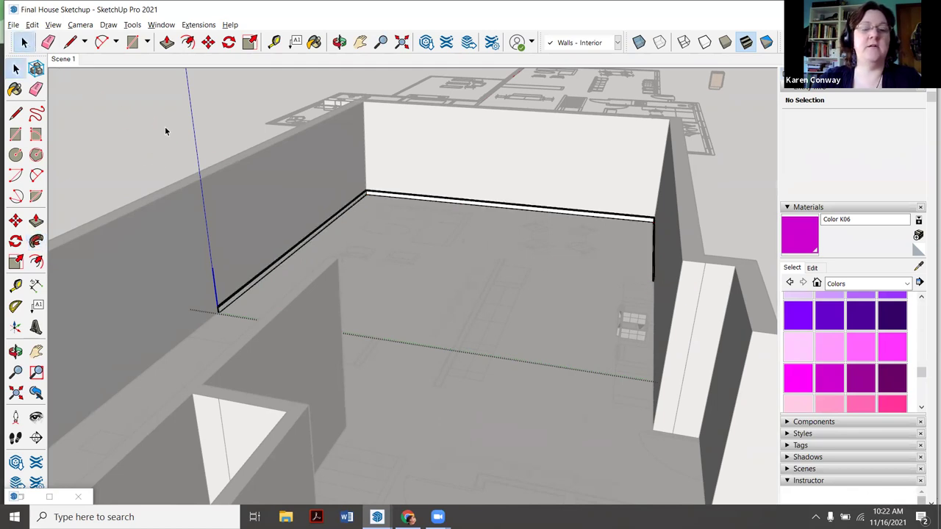
# - Exit the component to inspect the swept molding's color, and undo the Follow Me sweep
pyautogui.scroll(5, 242, 203)
pyautogui.scroll(-3, 239, 294)
pyautogui.scroll(5, 232, 353)
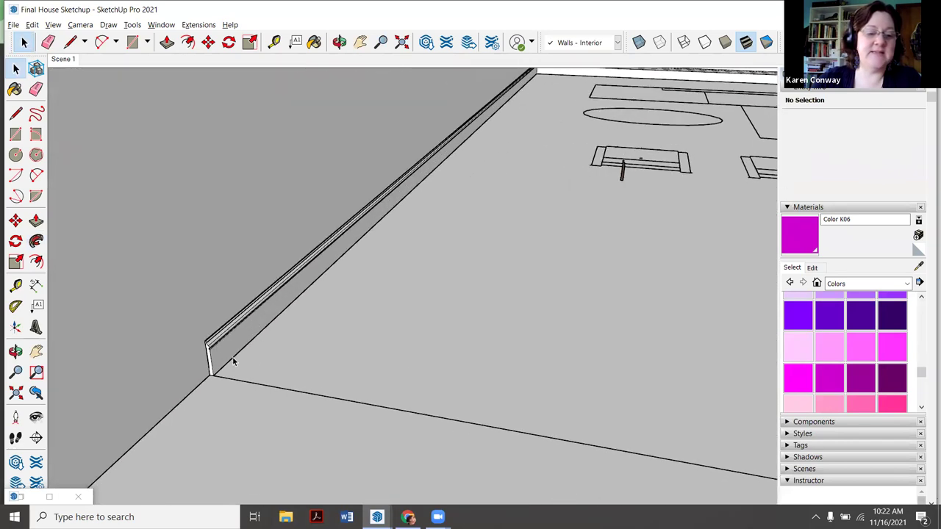
pyautogui.scroll(-1, 227, 320)
pyautogui.scroll(-5, 226, 318)
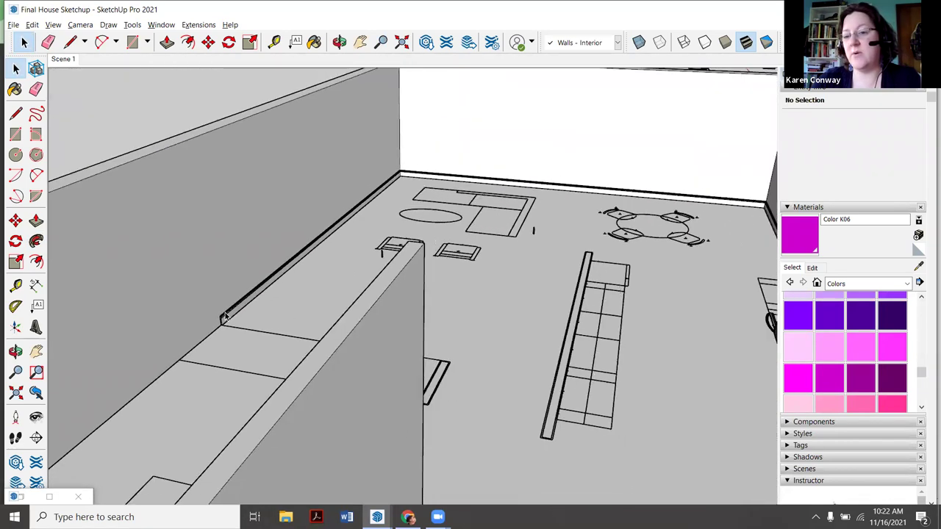
pyautogui.scroll(4, 271, 301)
pyautogui.scroll(-3, 265, 298)
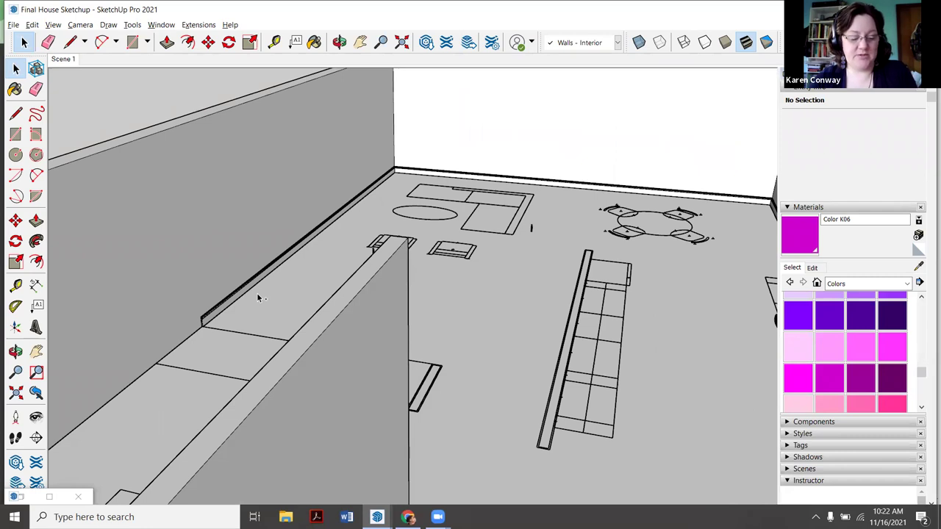
pyautogui.scroll(4, 256, 297)
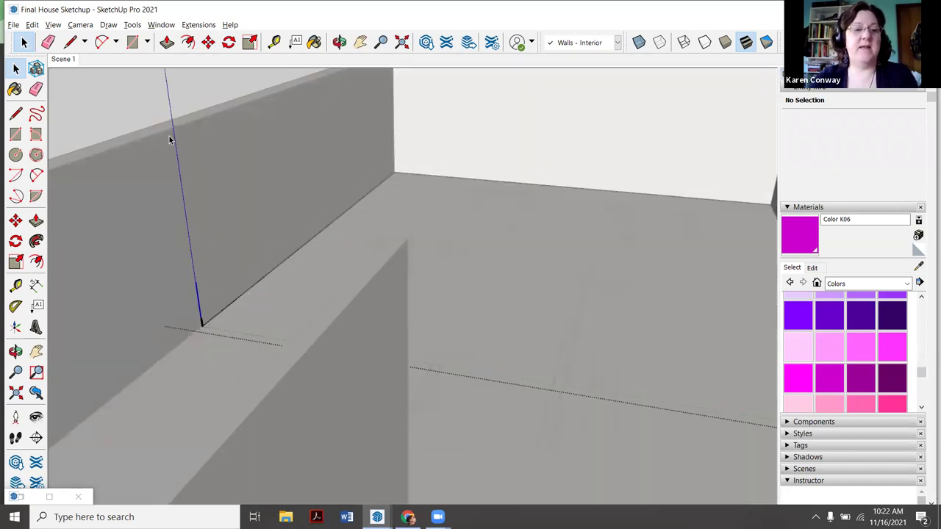
pyautogui.scroll(2, 168, 129)
pyautogui.scroll(-1, 289, 140)
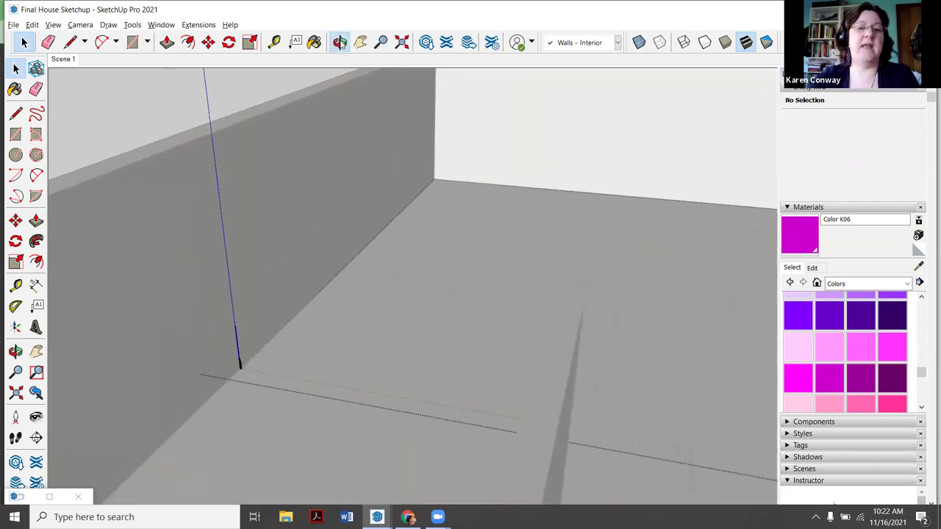
# - Orbit to the unpainted back face of the molding profile and paint it with Color K06
pyautogui.click(340, 43)
pyautogui.moveTo(317, 183); pyautogui.dragTo(203, 218)
pyautogui.scroll(-4, 209, 218)
pyautogui.scroll(5, 210, 218)
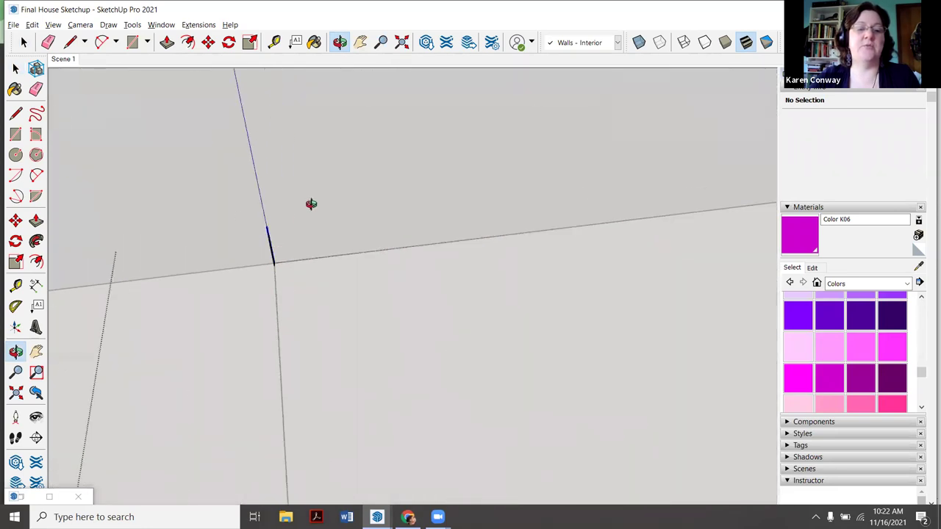
pyautogui.moveTo(311, 205); pyautogui.dragTo(60, 237)
pyautogui.scroll(2, 389, 173)
pyautogui.scroll(5, 249, 201)
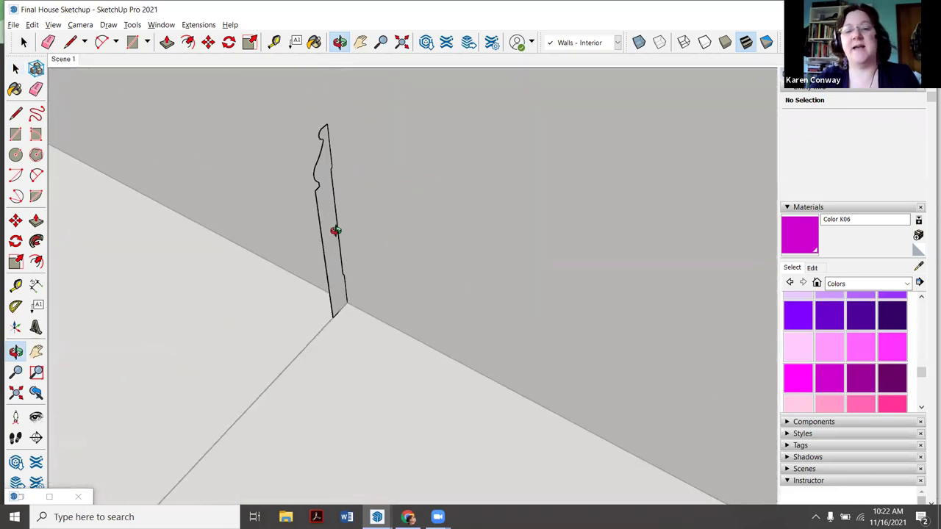
pyautogui.moveTo(335, 231); pyautogui.dragTo(350, 213)
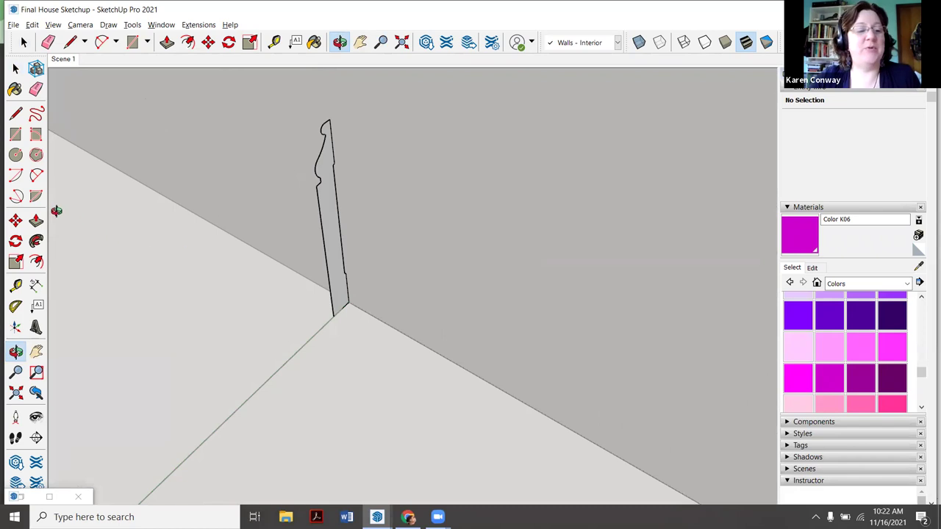
pyautogui.click(15, 89)
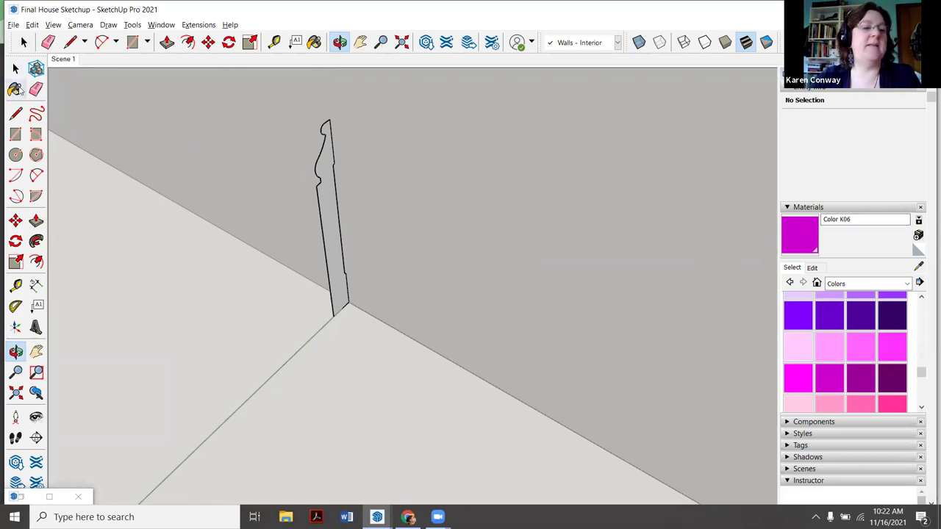
pyautogui.click(333, 224)
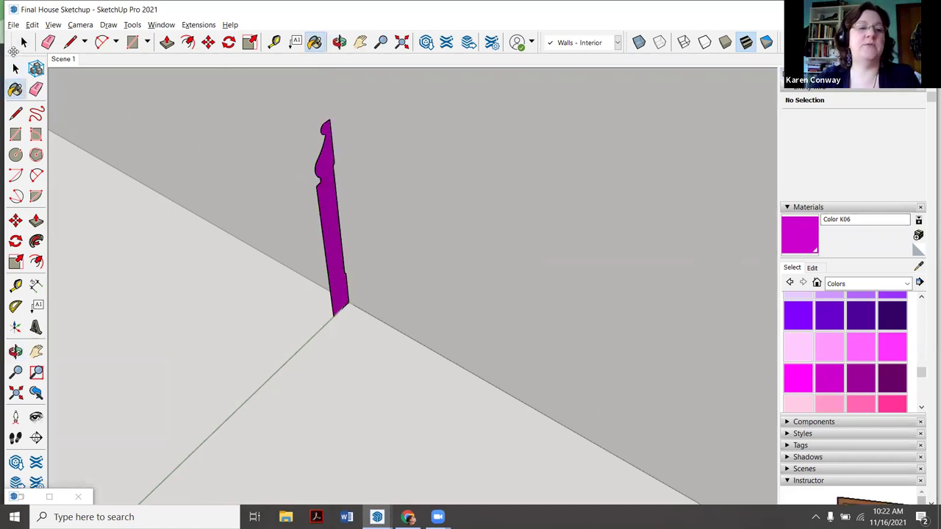
# - Use Follow Me to sweep the painted profile around the room's wall bases, ending at the start of the kitchen counter
pyautogui.click(24, 42)
pyautogui.click(339, 43)
pyautogui.moveTo(309, 147); pyautogui.dragTo(188, 218)
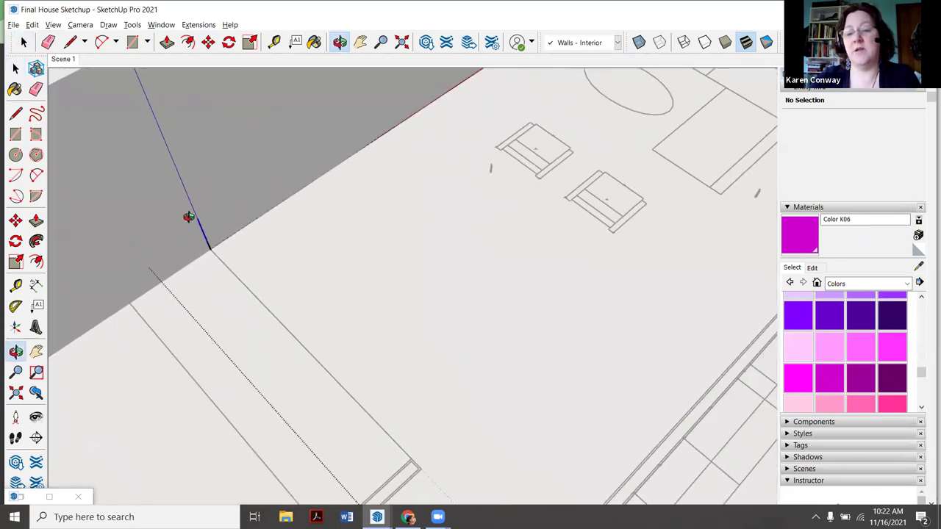
pyautogui.moveTo(246, 229); pyautogui.dragTo(302, 334)
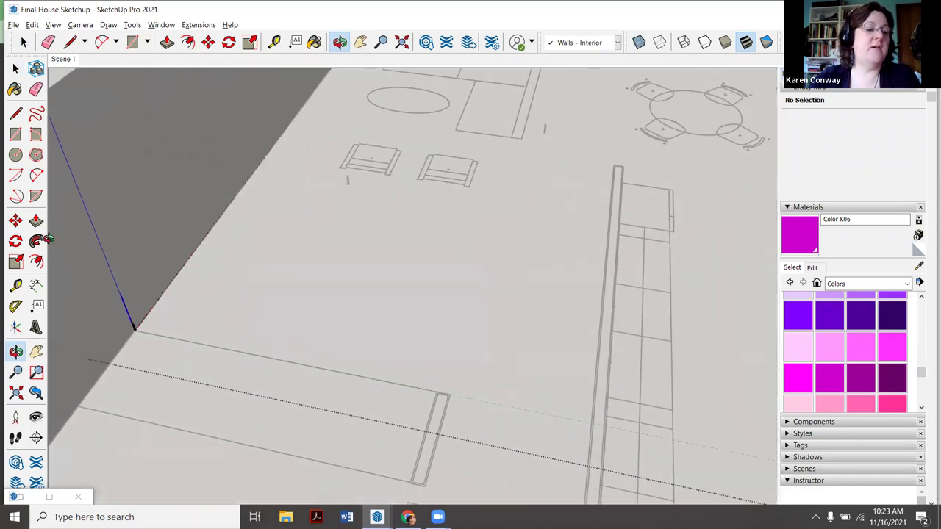
pyautogui.click(39, 244)
pyautogui.scroll(8, 126, 321)
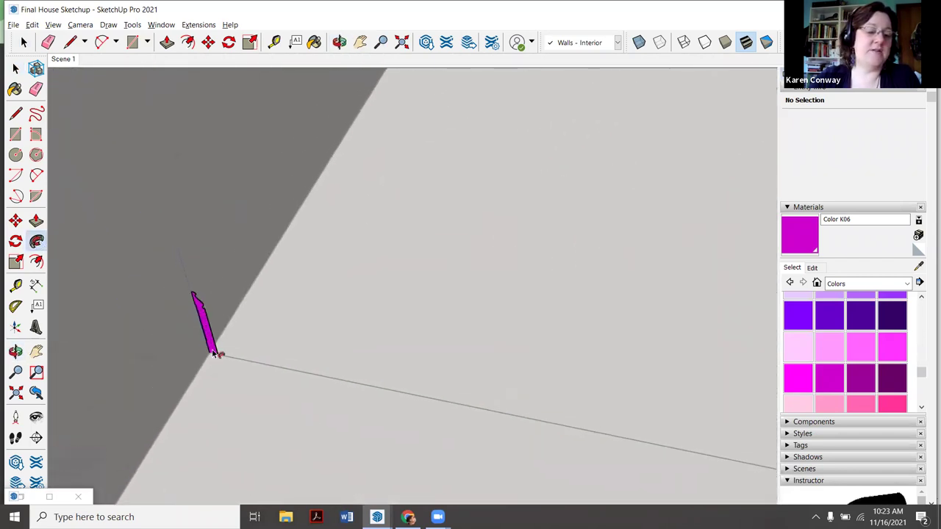
pyautogui.click(211, 351)
pyautogui.scroll(-10, 211, 353)
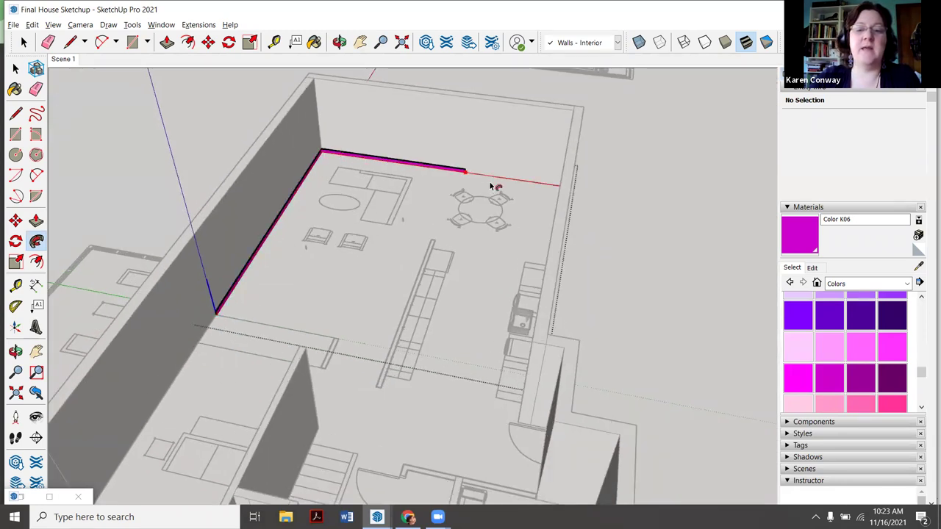
pyautogui.scroll(3, 492, 188)
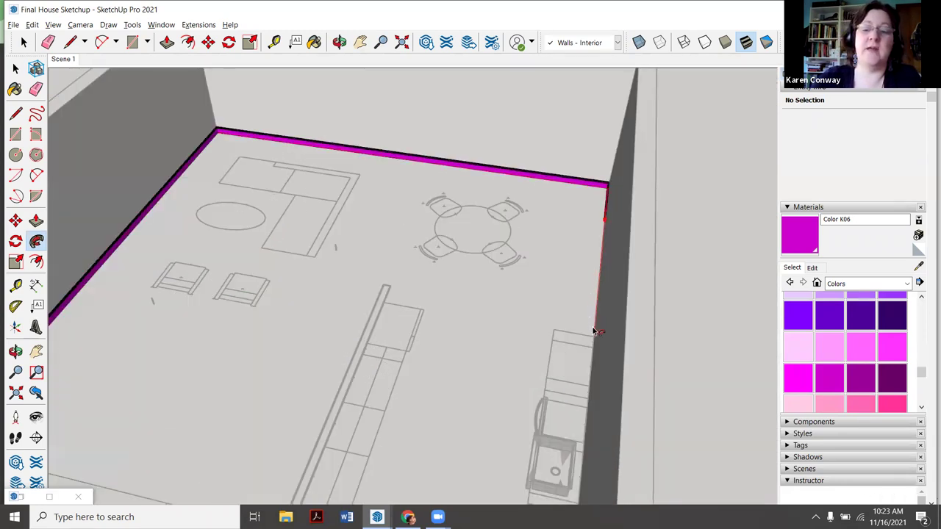
pyautogui.click(594, 337)
pyautogui.click(24, 42)
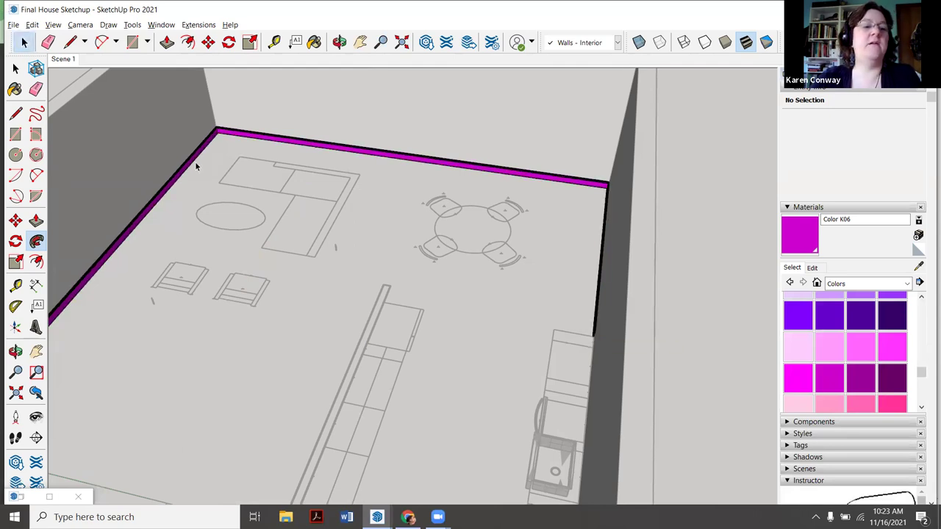
# - Exit the molding component and check the colored base molding along the walls
pyautogui.scroll(-3, 495, 193)
pyautogui.scroll(2, 319, 184)
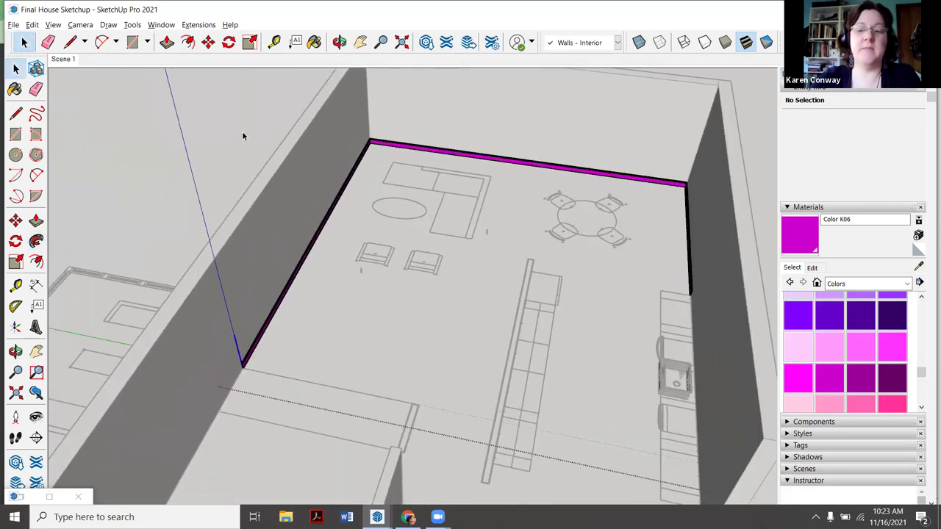
pyautogui.click(238, 132)
pyautogui.scroll(-2, 239, 131)
pyautogui.scroll(2, 261, 165)
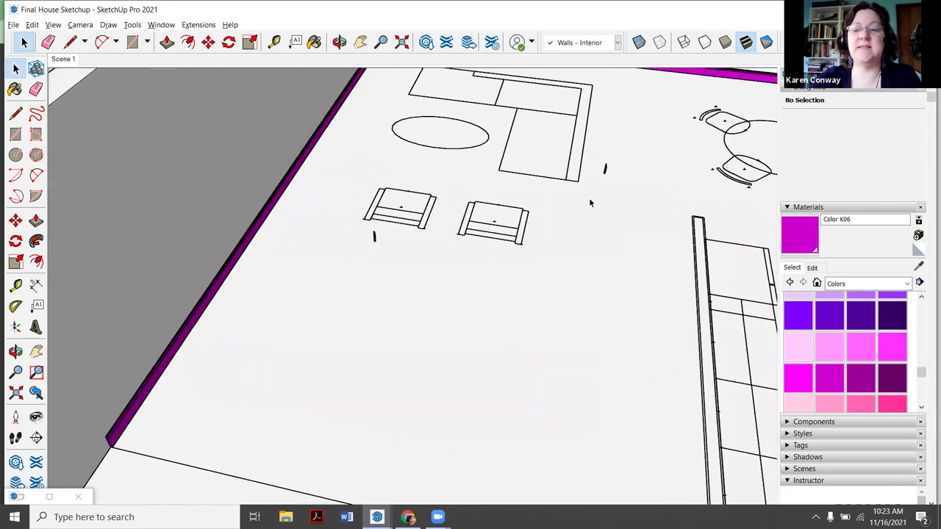
# - Move the painted molding profile by its base corner to the kitchen partition wall, where the counter begins
pyautogui.scroll(3, 619, 181)
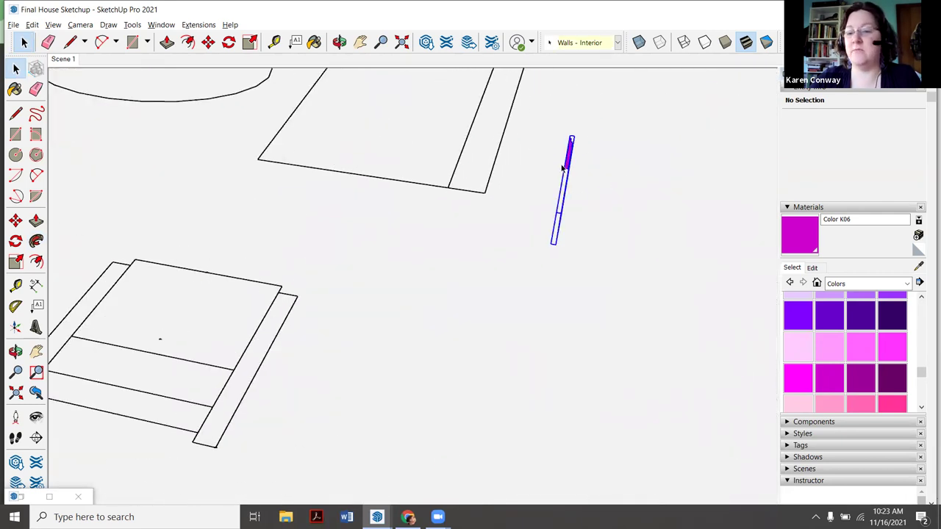
pyautogui.scroll(-5, 563, 176)
pyautogui.scroll(-2, 563, 167)
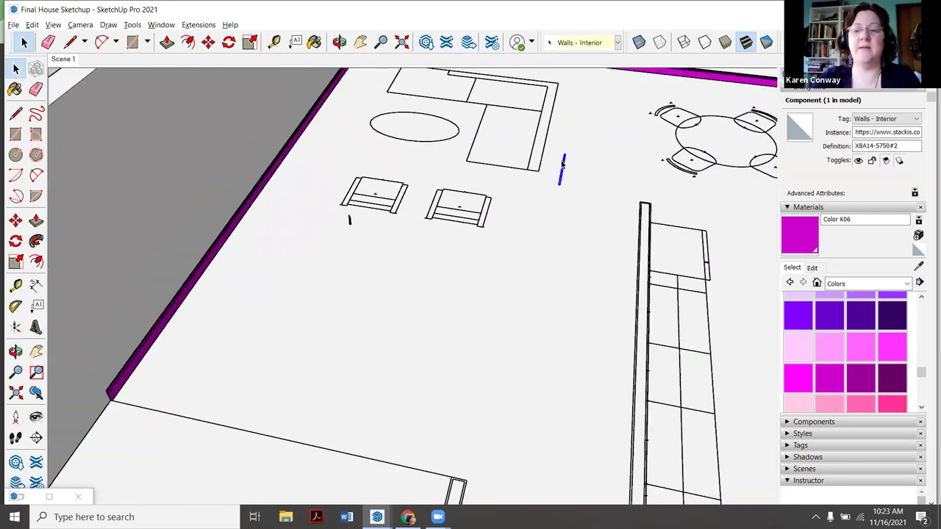
pyautogui.scroll(-4, 565, 153)
pyautogui.scroll(3, 611, 244)
pyautogui.scroll(-2, 611, 244)
pyautogui.scroll(3, 621, 216)
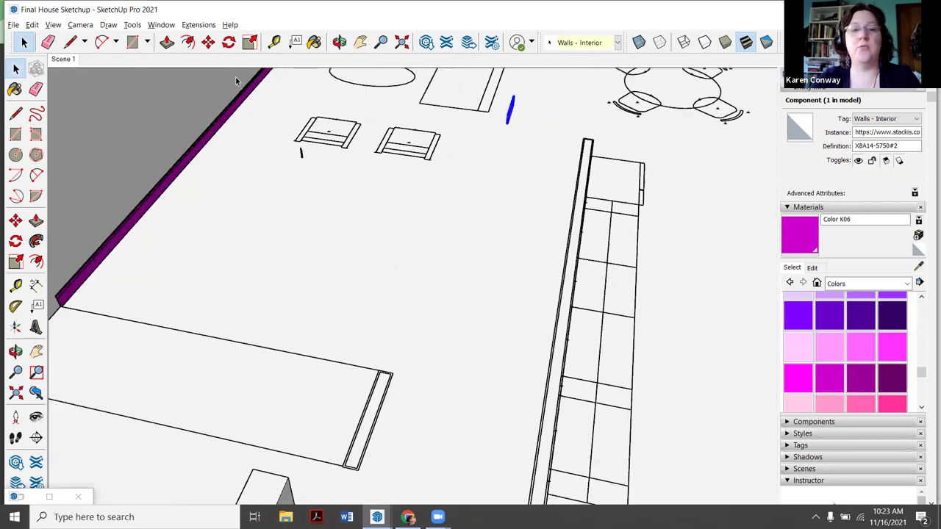
pyautogui.click(208, 42)
pyautogui.scroll(6, 414, 143)
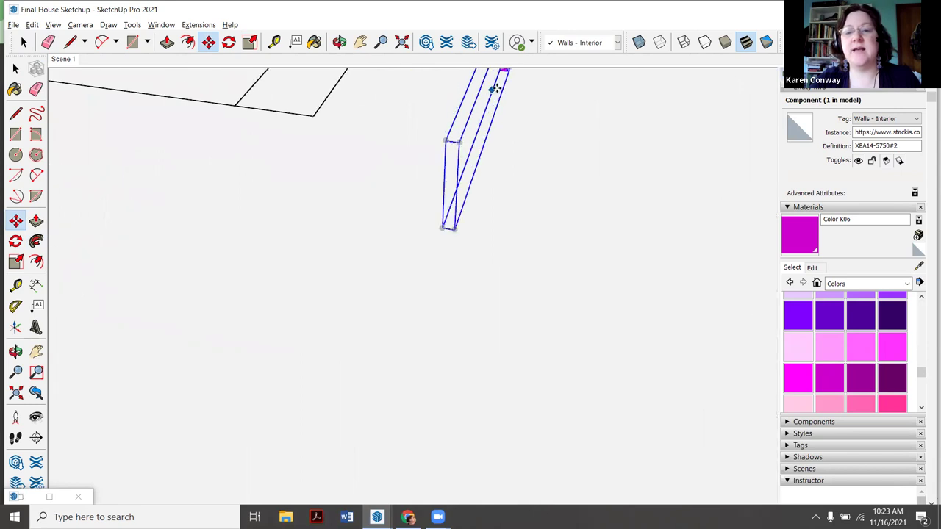
pyautogui.scroll(-5, 406, 199)
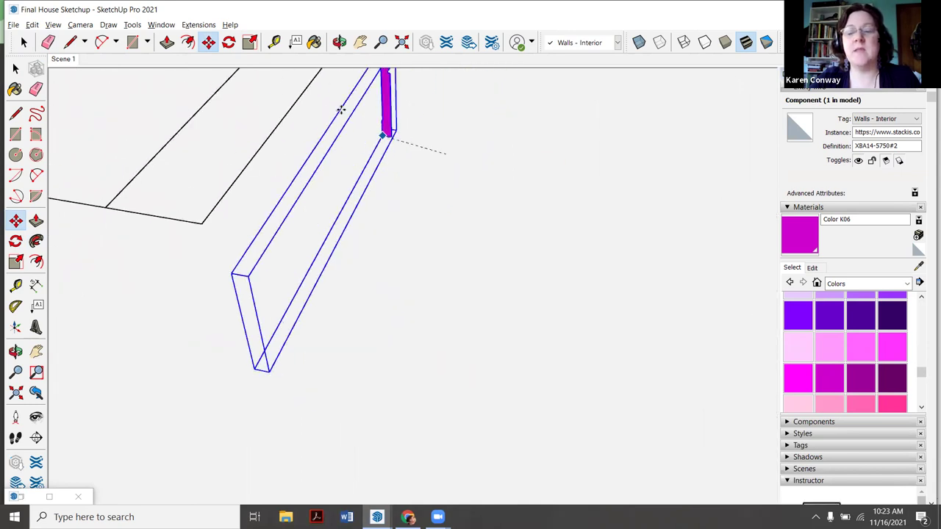
pyautogui.scroll(-2, 334, 108)
pyautogui.scroll(8, 491, 222)
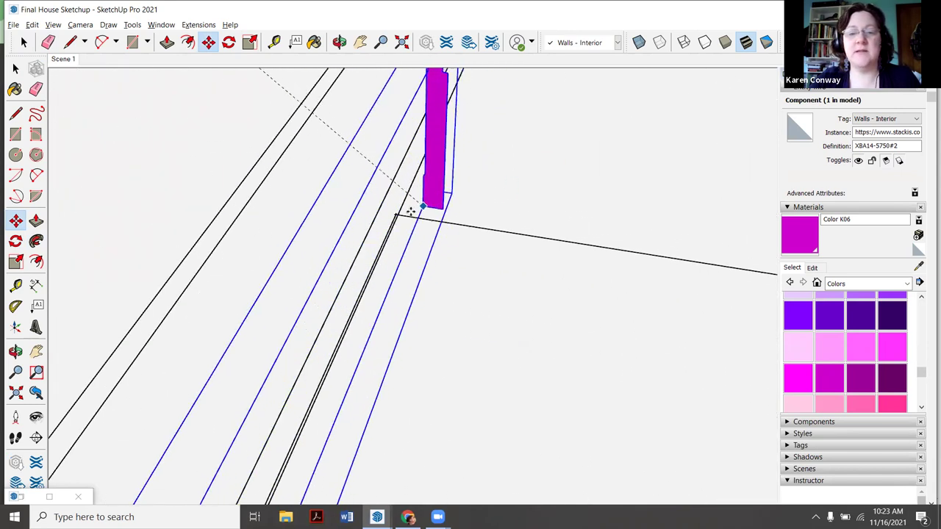
pyautogui.scroll(-10, 401, 213)
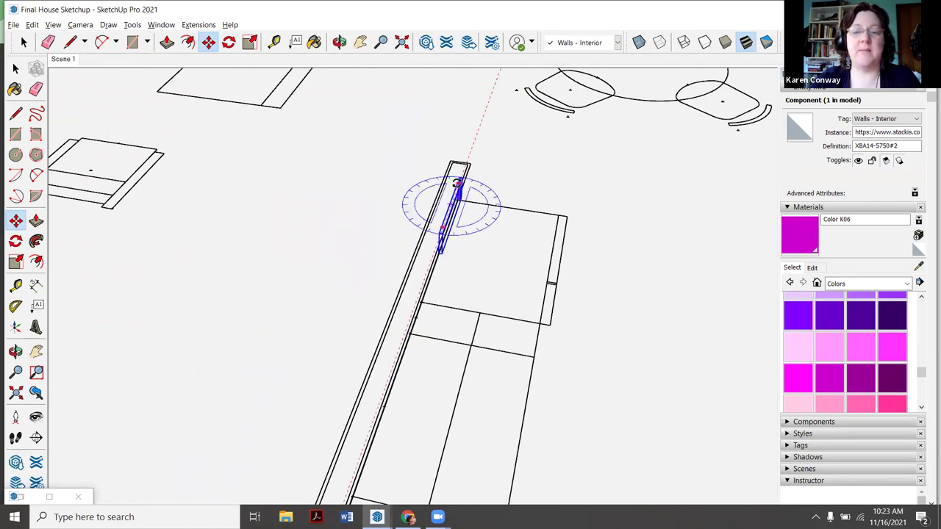
pyautogui.scroll(-5, 391, 311)
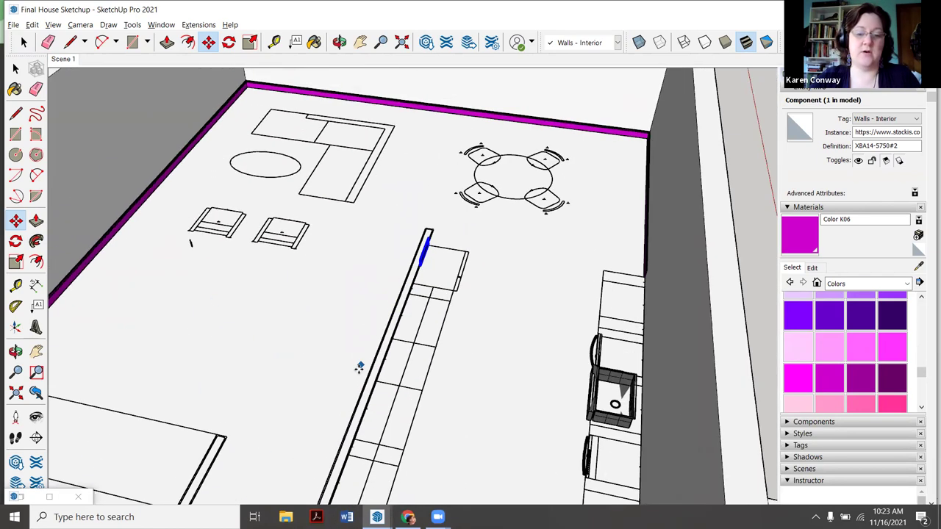
pyautogui.scroll(4, 358, 368)
pyautogui.click(348, 308)
pyautogui.click(23, 43)
# - Copy the molding profile from the partition wall to the open floor beside it as a spare
pyautogui.scroll(5, 118, 180)
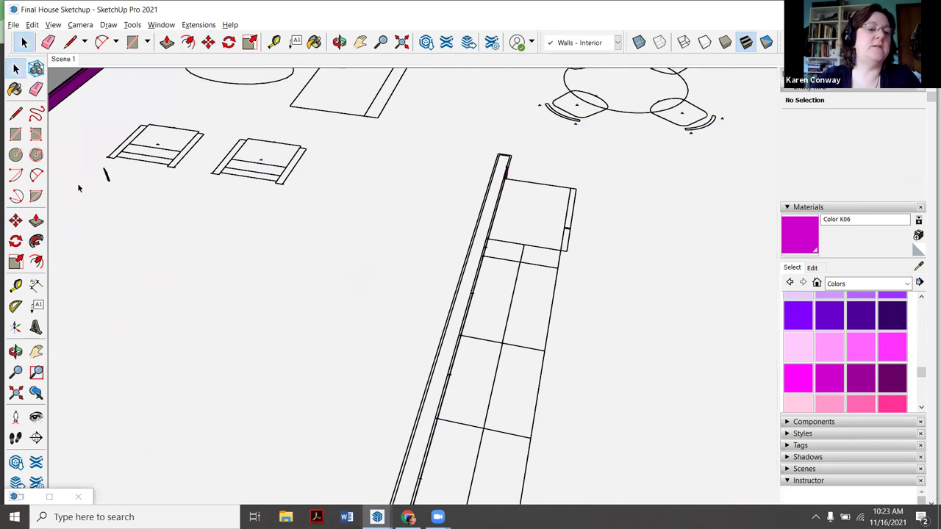
pyautogui.scroll(-3, 155, 178)
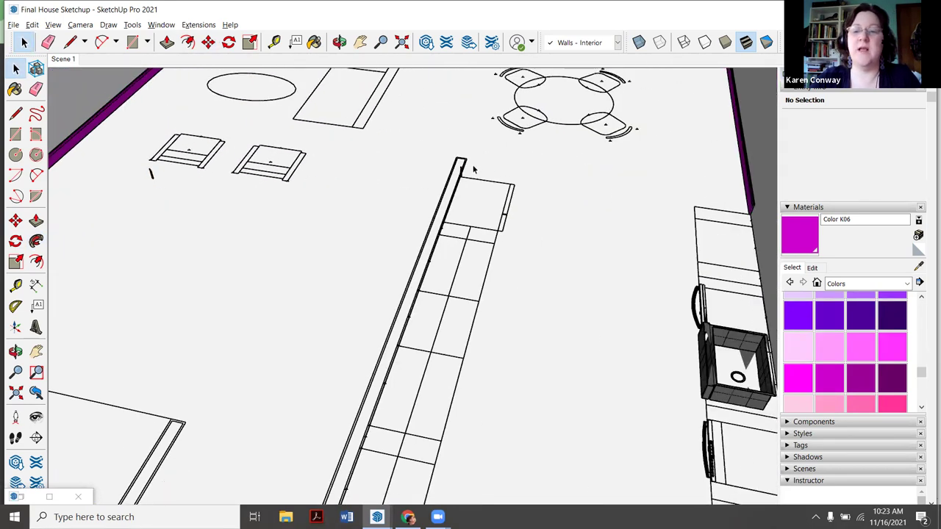
pyautogui.scroll(8, 455, 182)
pyautogui.click(432, 192)
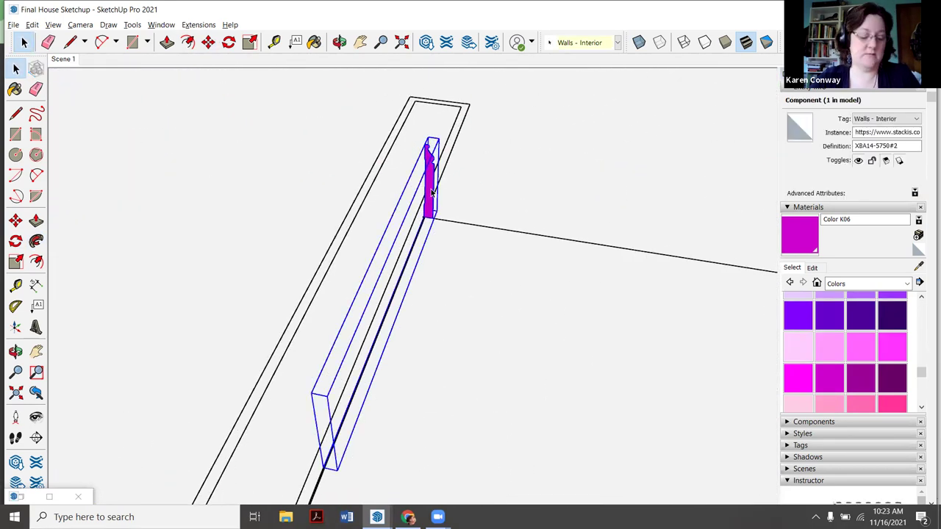
pyautogui.scroll(-3, 465, 171)
pyautogui.press('m')
pyautogui.click(418, 273)
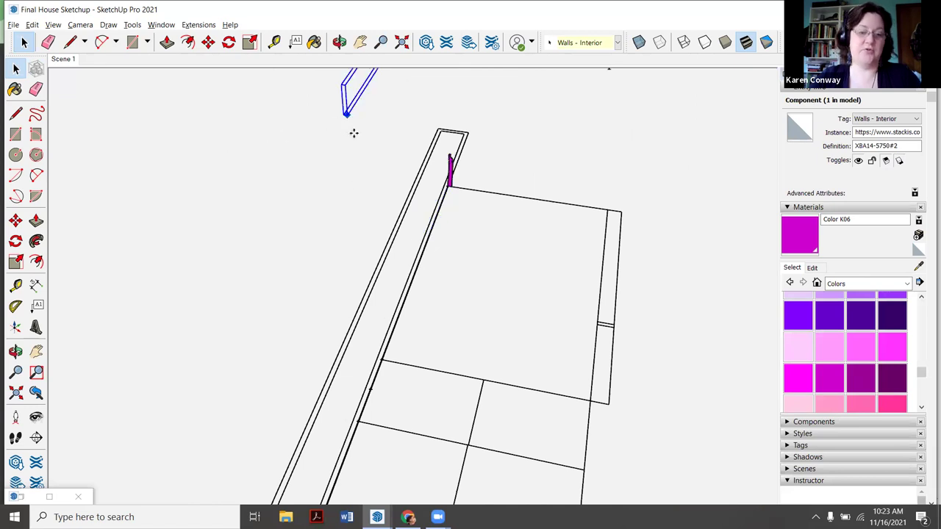
pyautogui.click(224, 196)
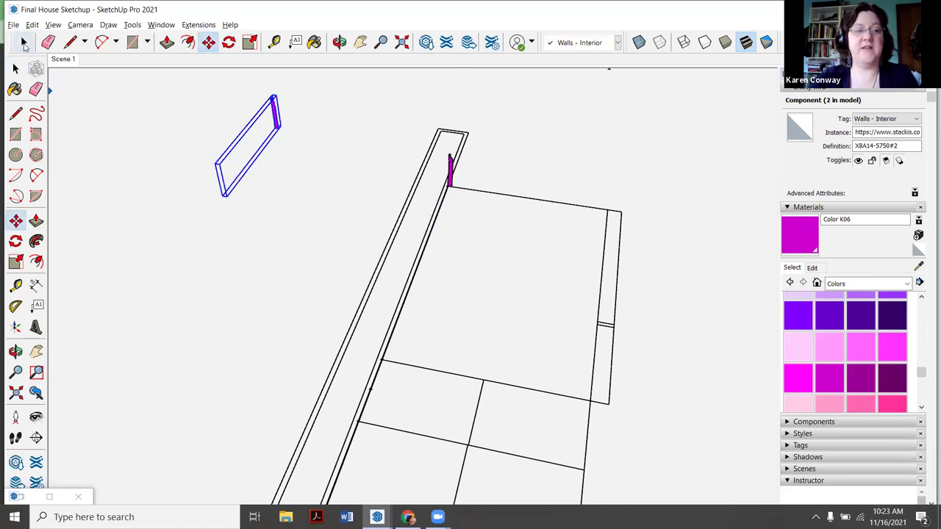
# - Make the molding profile at the partition wall a unique component
pyautogui.click(24, 43)
pyautogui.scroll(5, 400, 217)
pyautogui.click(401, 213)
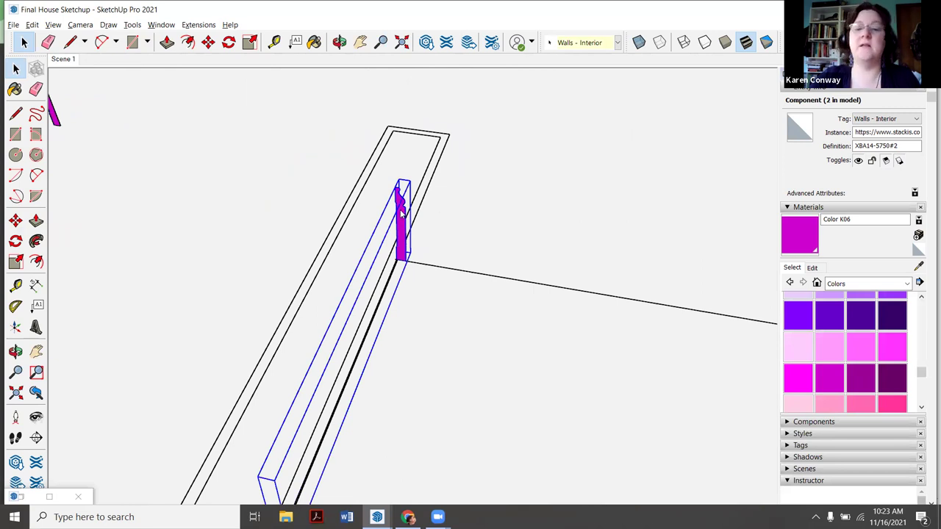
pyautogui.rightClick(401, 213)
pyautogui.click(434, 294)
pyautogui.scroll(-1, 457, 205)
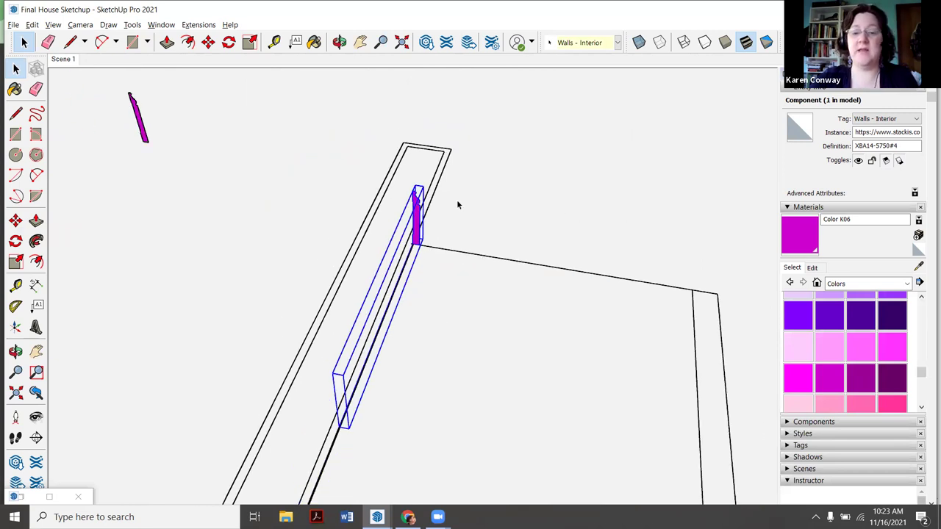
# - Open the unique profile for editing and draw a line from its base corner to the partition wall's end corner on the dining side
pyautogui.scroll(3, 457, 205)
pyautogui.rightClick(448, 212)
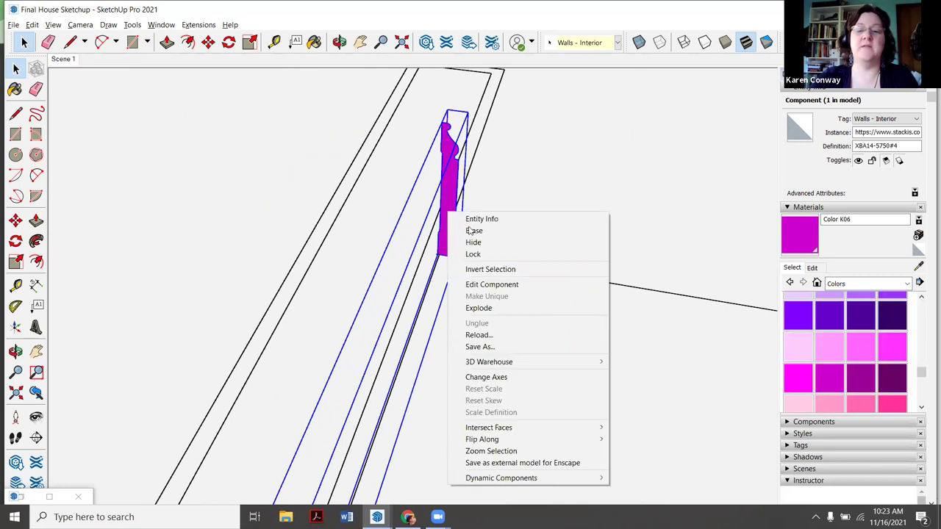
pyautogui.click(502, 286)
pyautogui.scroll(-3, 281, 262)
pyautogui.press('l')
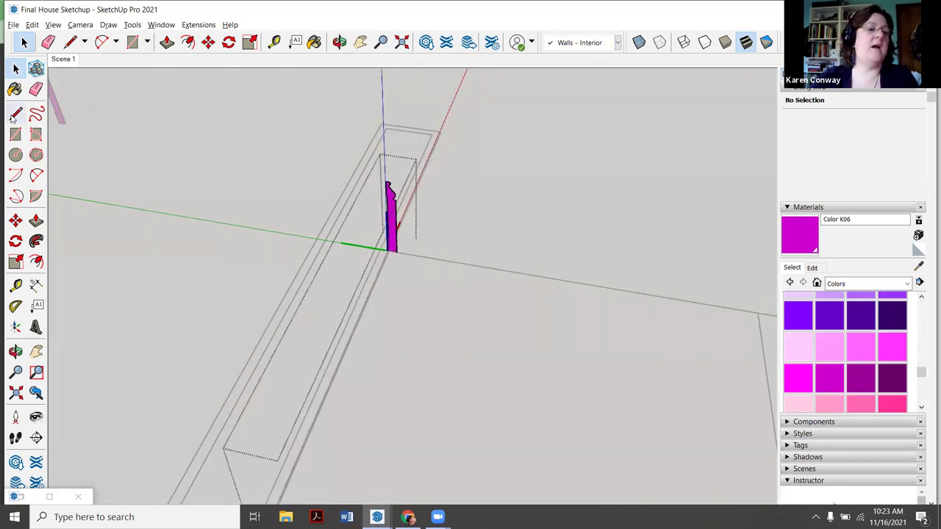
pyautogui.scroll(6, 382, 242)
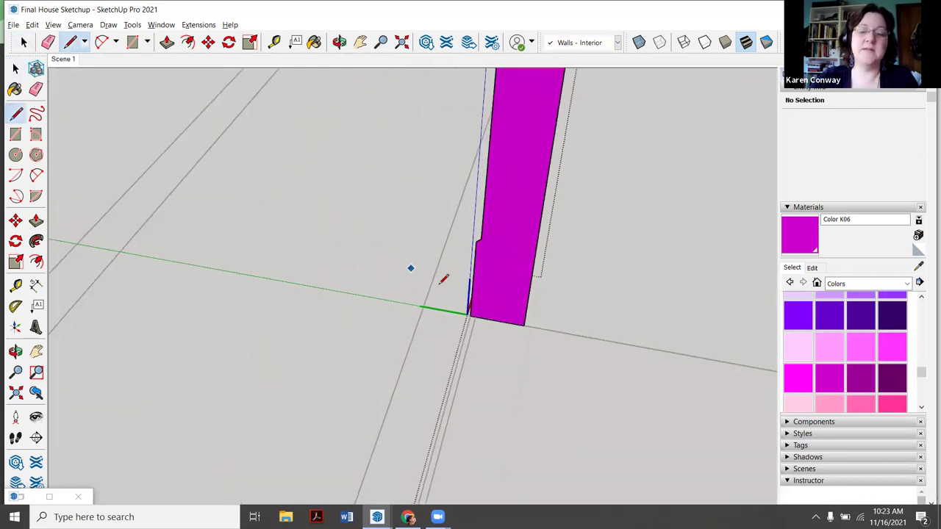
pyautogui.scroll(-4, 481, 321)
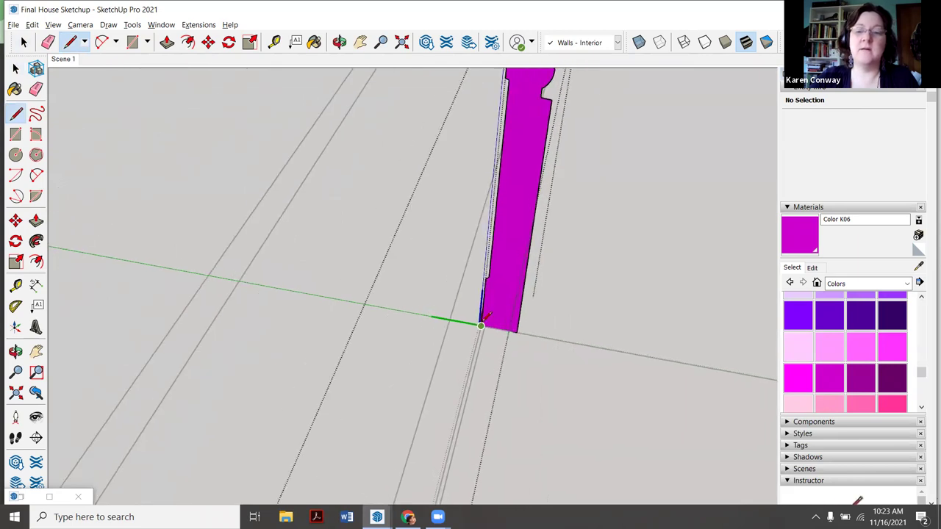
pyautogui.scroll(4, 531, 143)
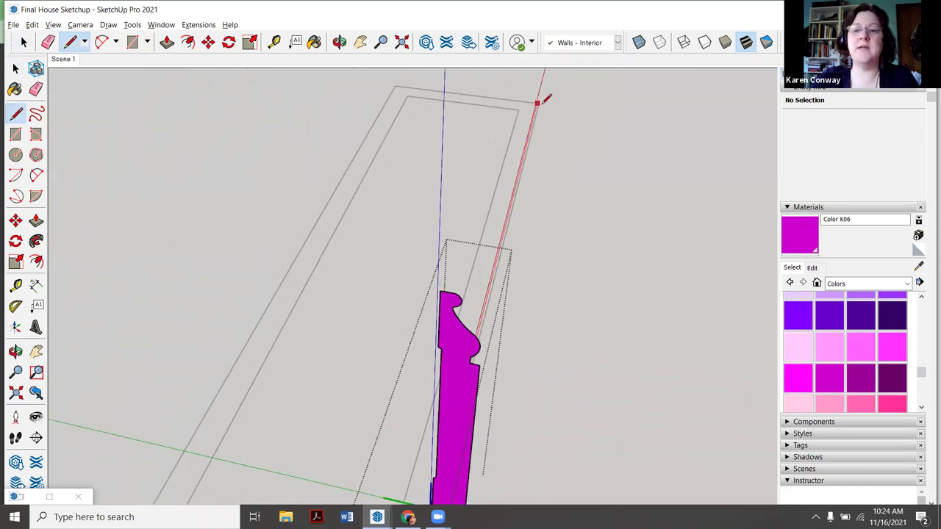
pyautogui.click(537, 103)
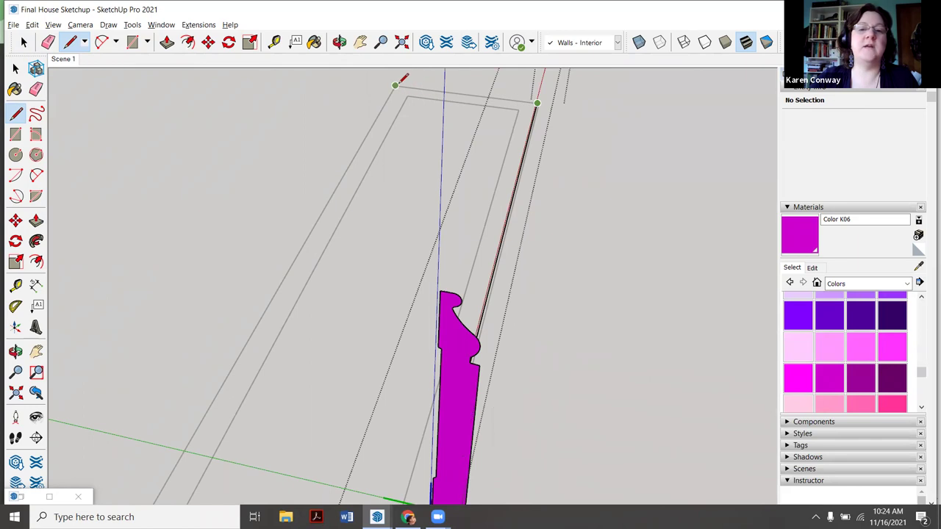
# - Continue the path lines along the partition wall's opposite side and around its far end, finishing where the kitchen counter ends
pyautogui.scroll(-8, 434, 90)
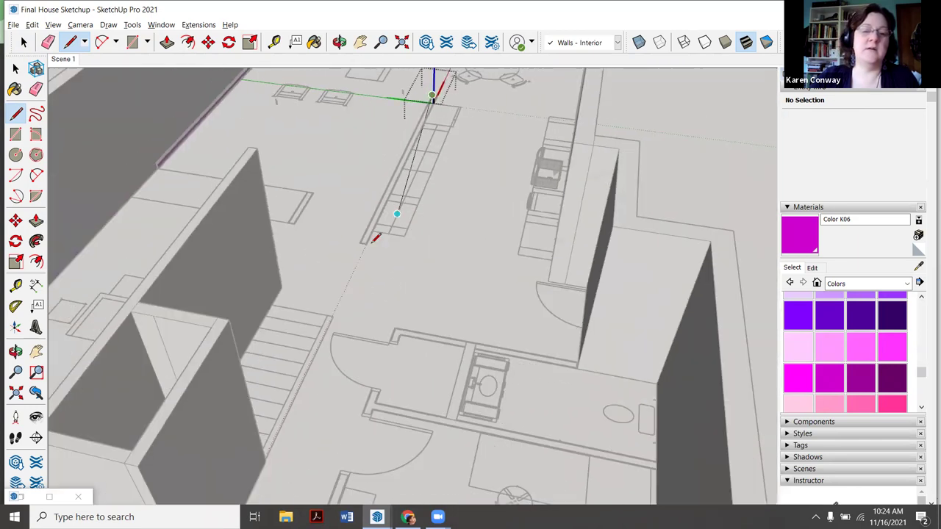
pyautogui.scroll(6, 375, 238)
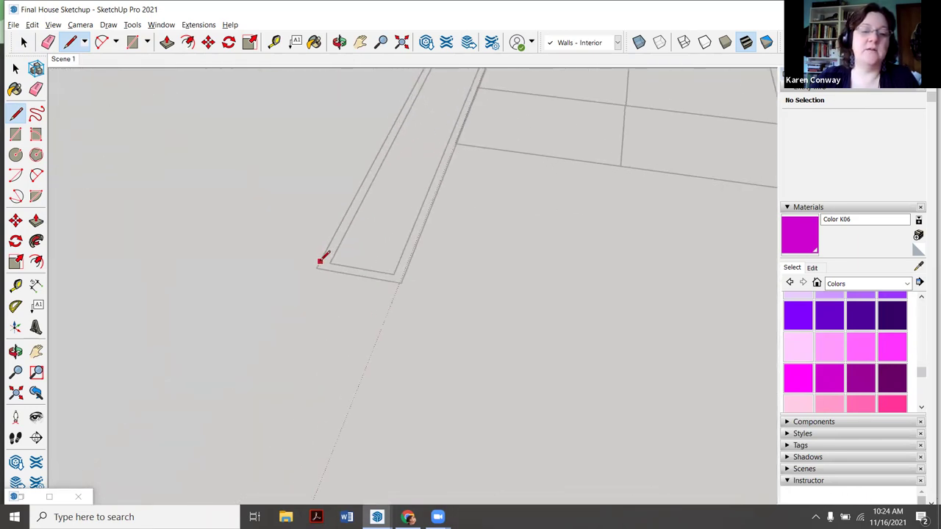
pyautogui.click(316, 268)
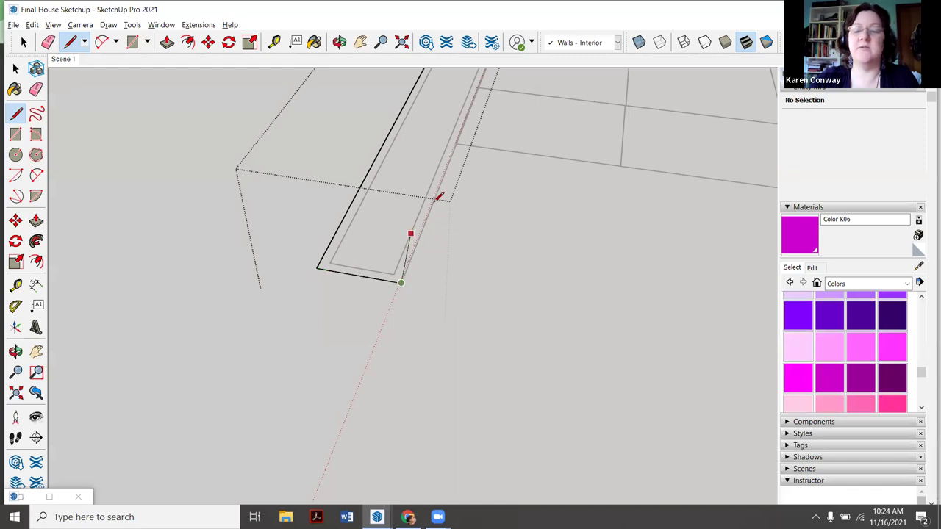
pyautogui.scroll(4, 461, 144)
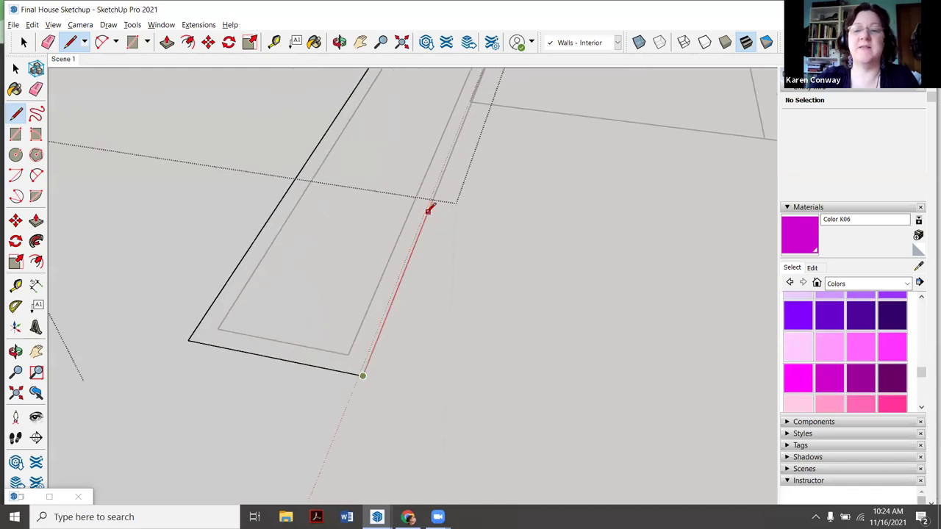
pyautogui.click(456, 131)
pyautogui.scroll(-4, 466, 179)
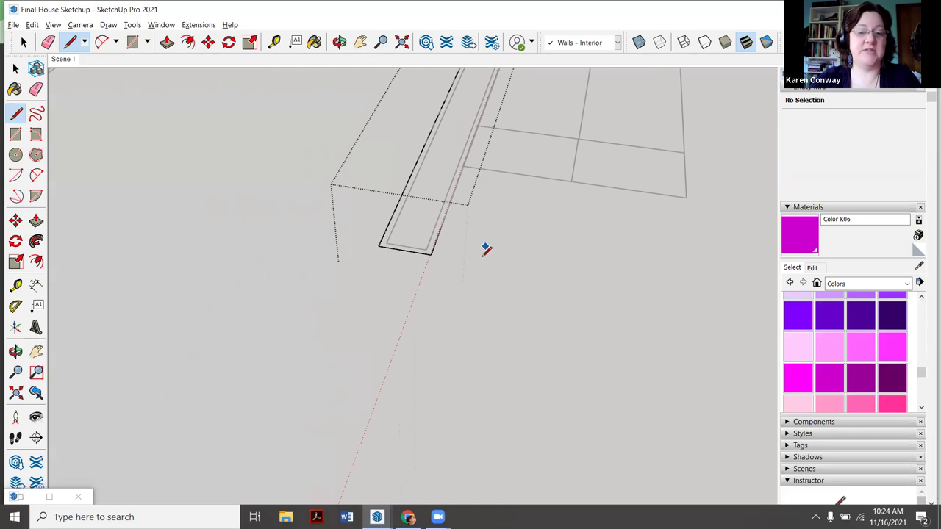
pyautogui.scroll(-6, 485, 250)
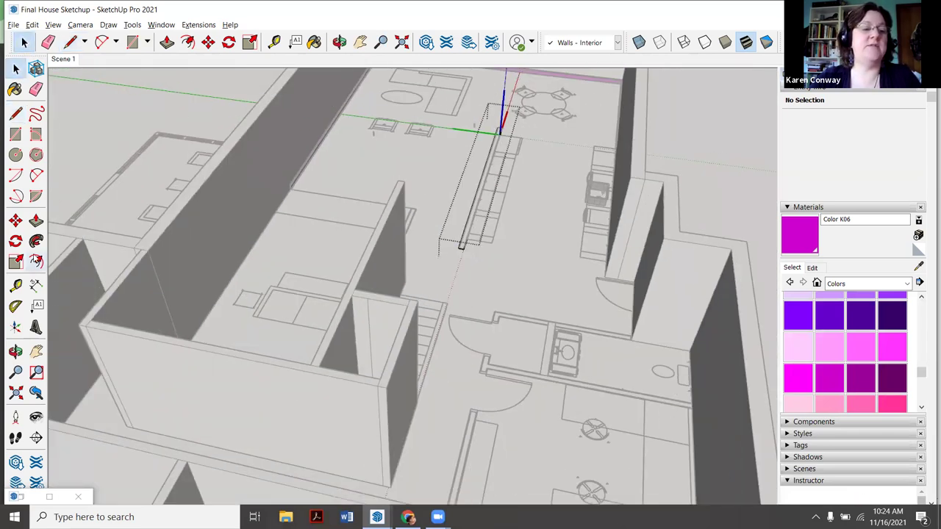
pyautogui.click(36, 241)
pyautogui.scroll(5, 471, 114)
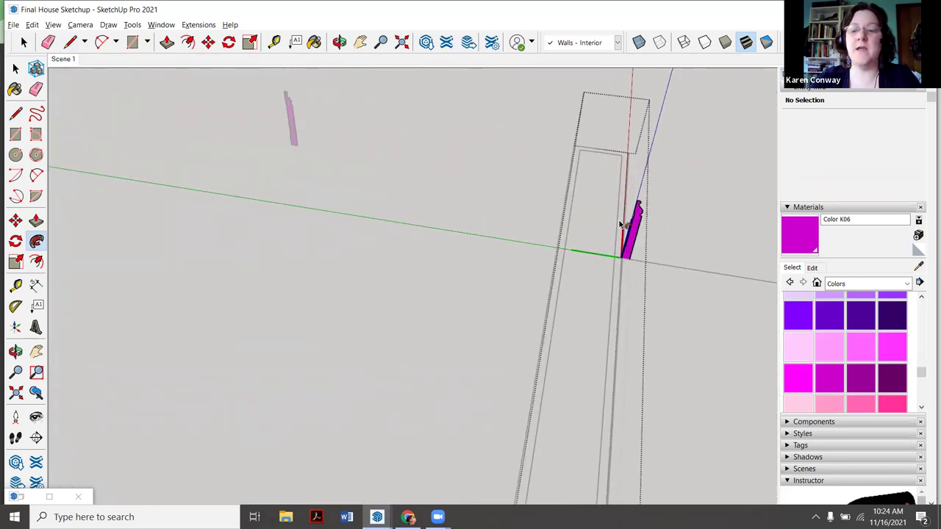
pyautogui.moveTo(622, 212); pyautogui.dragTo(618, 147)
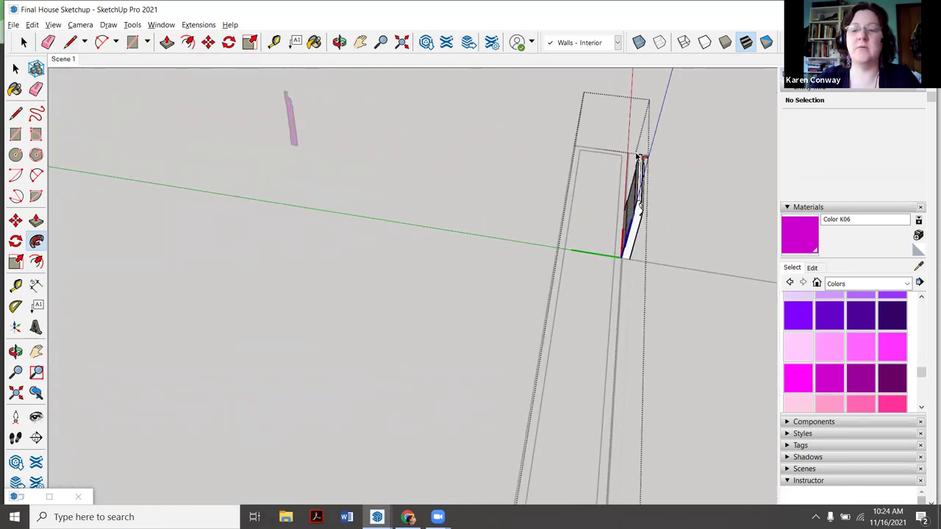
pyautogui.scroll(-3, 590, 174)
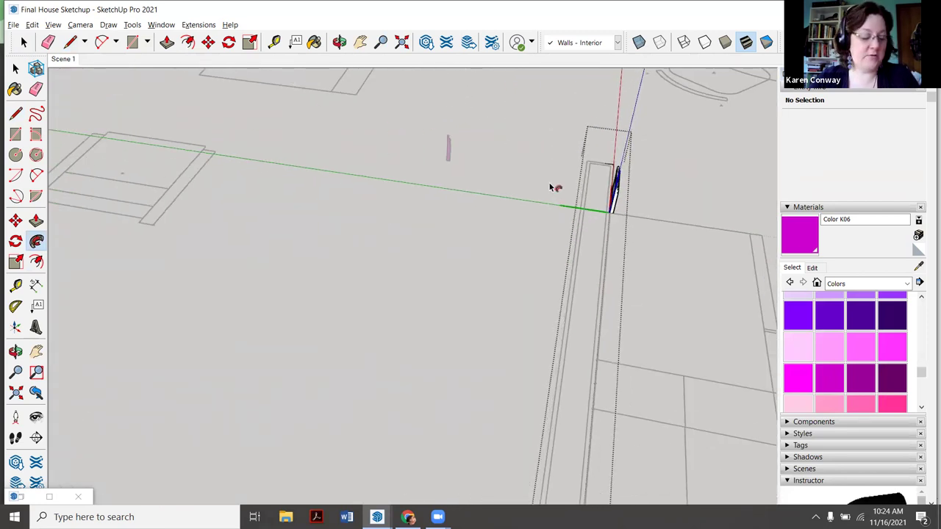
# - Paint the unpainted back face of the molding profile with Color K06
pyautogui.click(339, 42)
pyautogui.moveTo(589, 163); pyautogui.dragTo(309, 206)
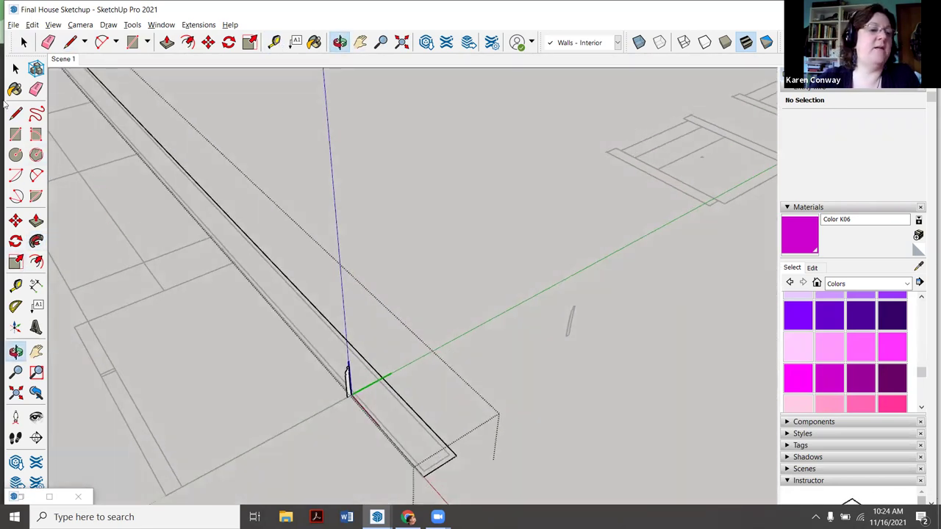
pyautogui.click(15, 90)
pyautogui.scroll(5, 331, 361)
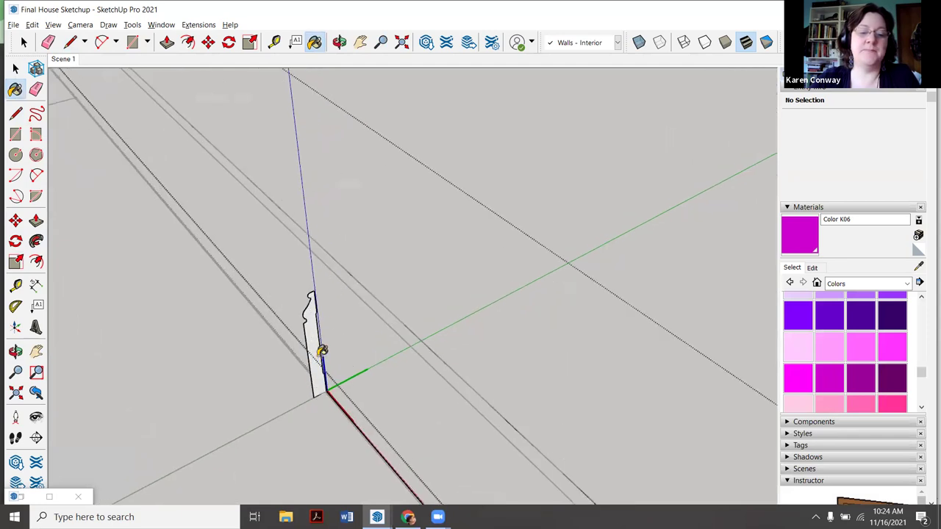
pyautogui.scroll(-8, 342, 304)
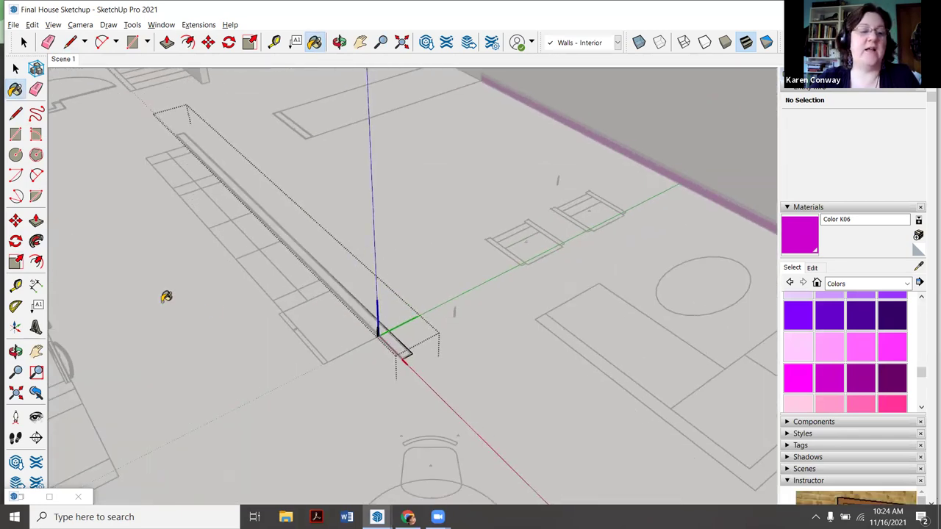
# - Sweep the molding profile around the partition wall with Follow Me, ending where the kitchen counter ends, and close the component
pyautogui.click(36, 241)
pyautogui.scroll(3, 372, 331)
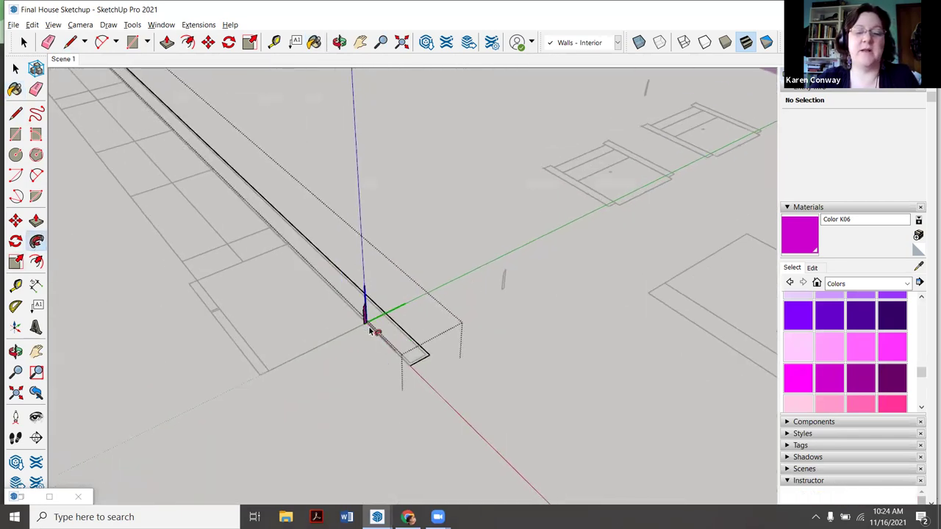
pyautogui.scroll(4, 369, 329)
pyautogui.click(354, 309)
pyautogui.scroll(-2, 353, 313)
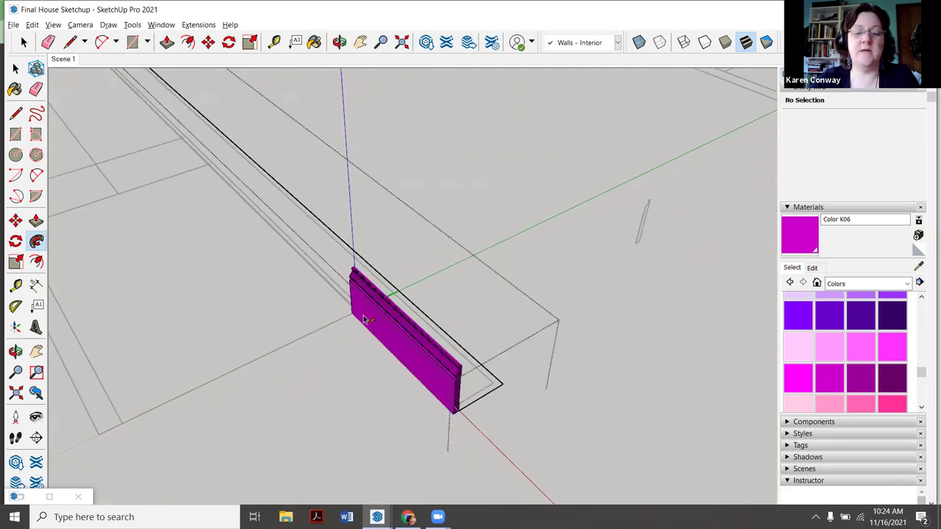
pyautogui.scroll(-2, 362, 319)
pyautogui.scroll(-2, 390, 268)
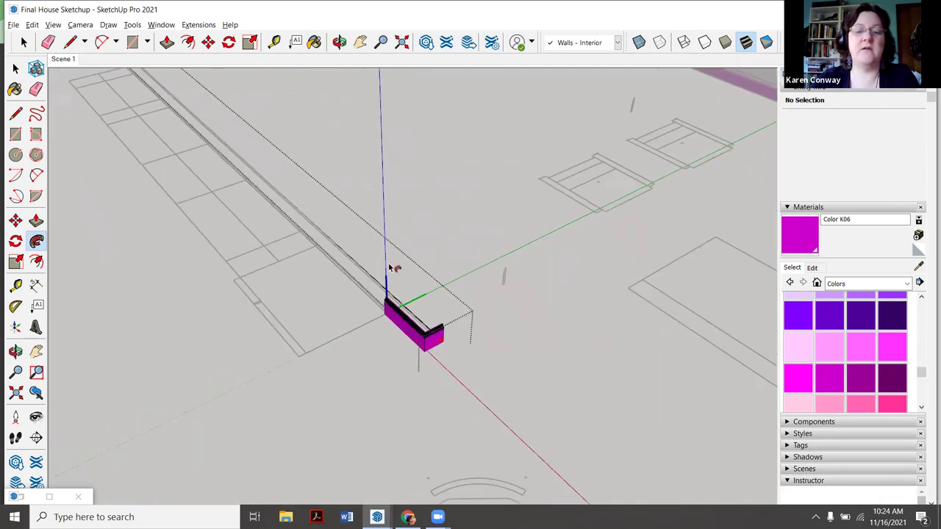
pyautogui.scroll(-2, 485, 323)
pyautogui.scroll(2, 279, 166)
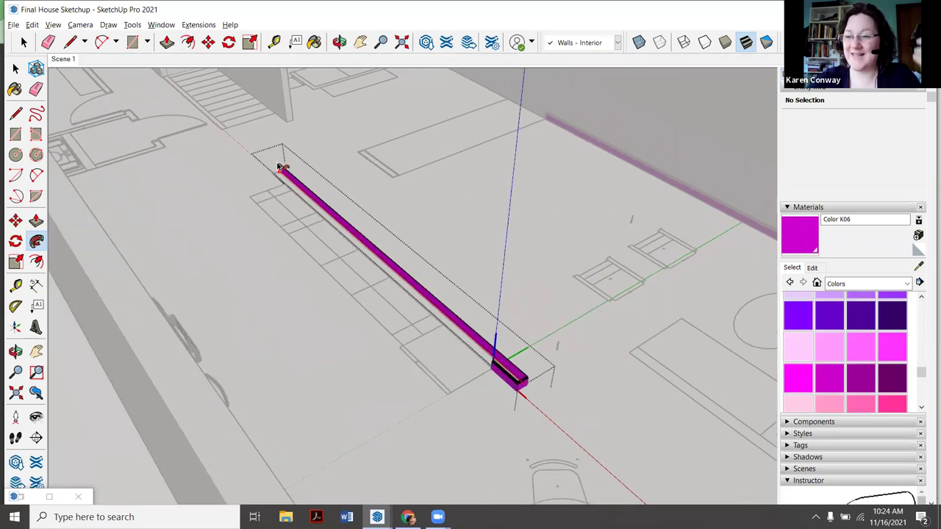
pyautogui.scroll(3, 272, 163)
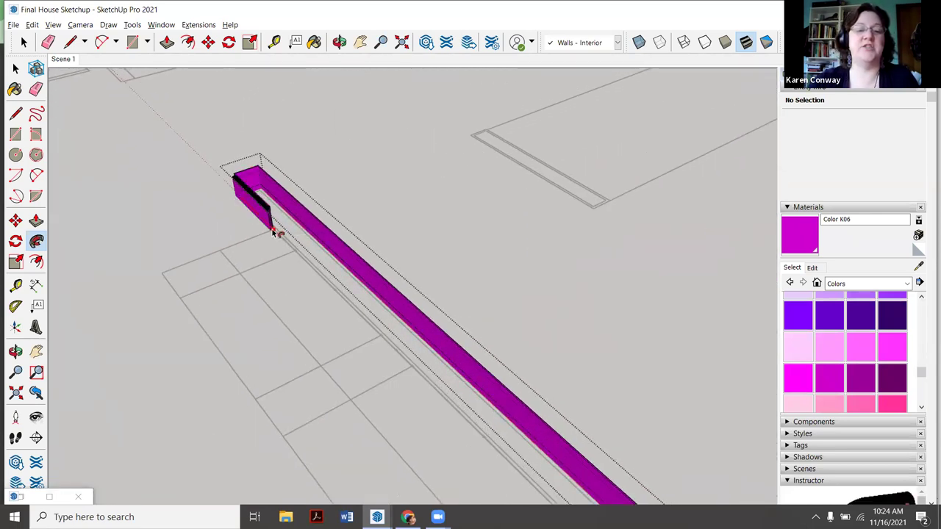
pyautogui.click(273, 227)
pyautogui.scroll(-3, 210, 168)
pyautogui.click(24, 44)
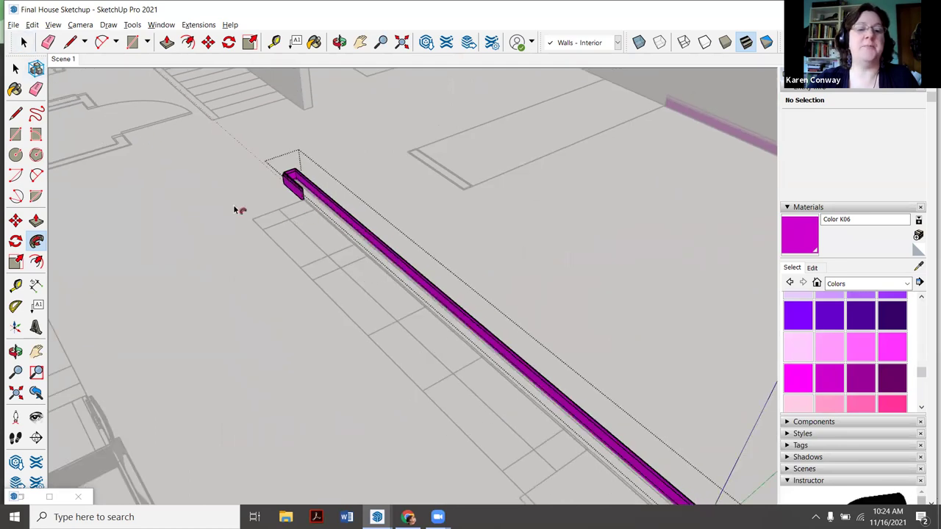
# - Examine the swept molding around the partition wall, including the mitred corners and the open stretch behind the kitchen counter
pyautogui.scroll(-3, 242, 239)
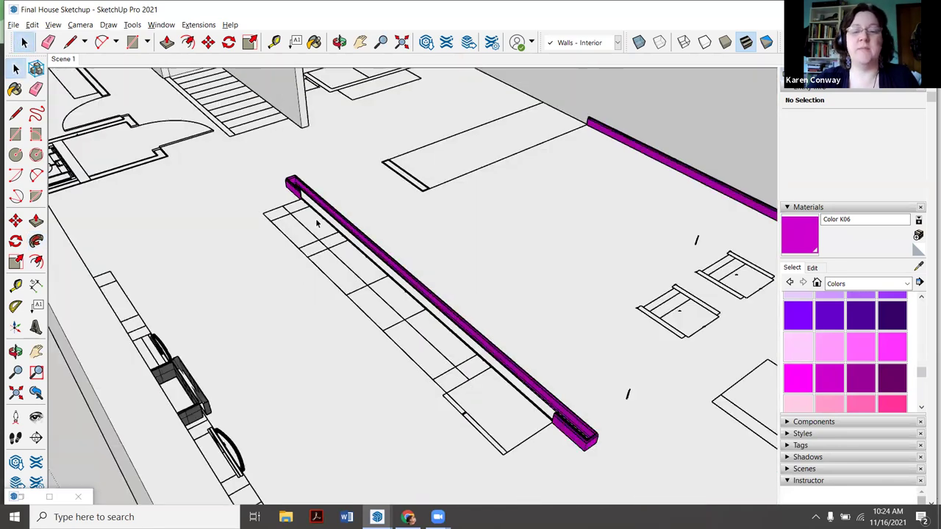
pyautogui.scroll(4, 381, 260)
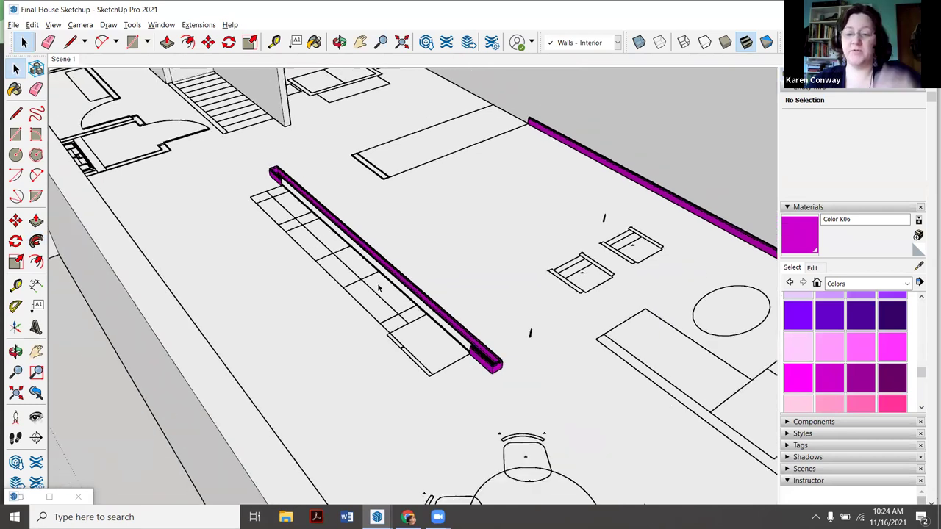
pyautogui.scroll(3, 616, 388)
pyautogui.scroll(-2, 616, 387)
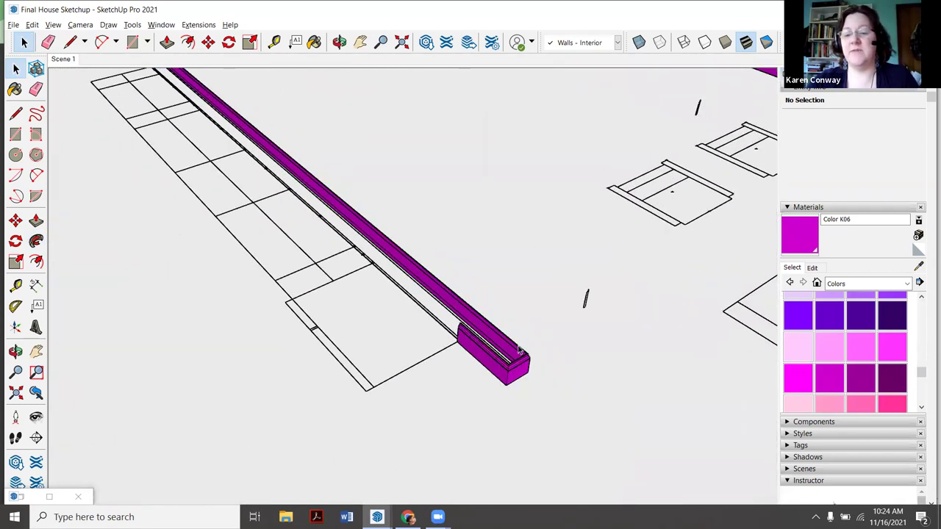
pyautogui.scroll(4, 523, 355)
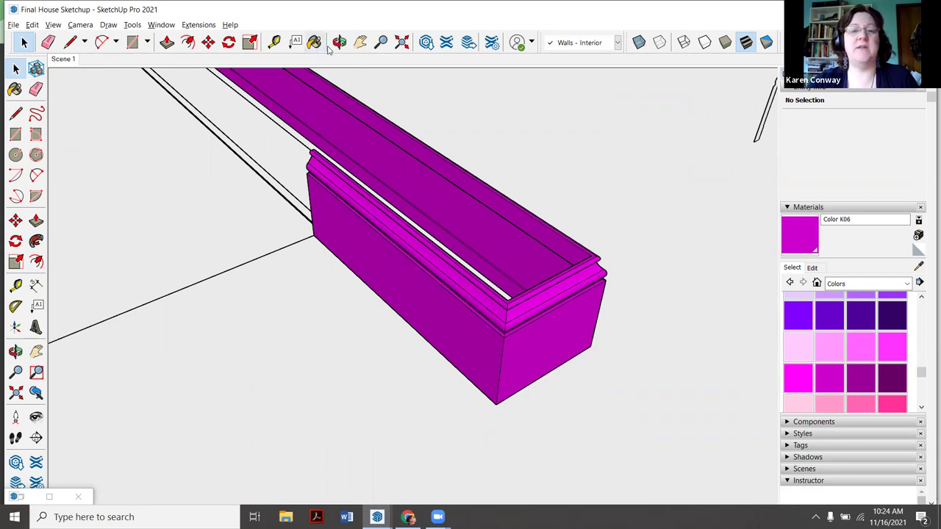
pyautogui.click(340, 42)
pyautogui.moveTo(537, 238); pyautogui.dragTo(355, 232)
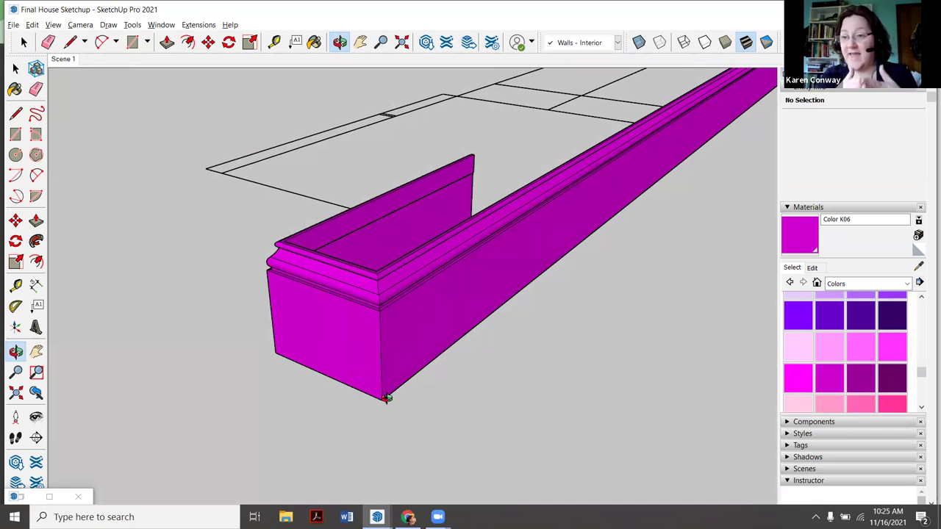
pyautogui.scroll(-10, 348, 362)
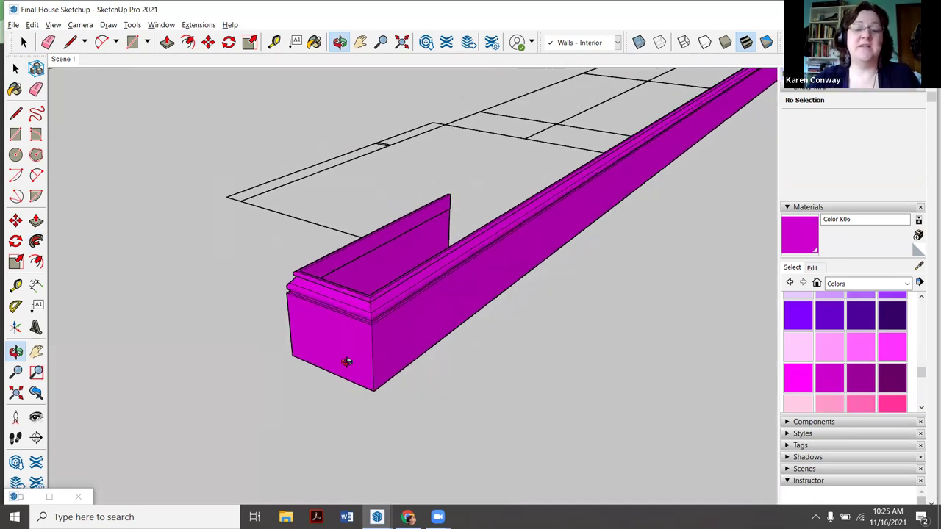
pyautogui.moveTo(419, 317); pyautogui.dragTo(274, 174, button='middle')
pyautogui.moveTo(274, 173); pyautogui.dragTo(291, 155)
# - Examine the base molding along the living and dining room walls and its relation to the kitchen partition wall
pyautogui.scroll(-3, 325, 206)
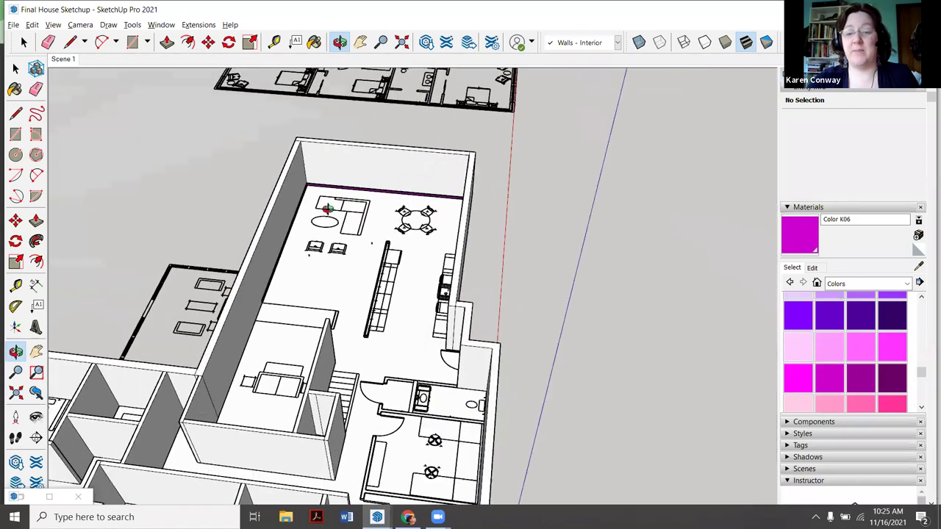
pyautogui.scroll(5, 296, 199)
pyautogui.scroll(-5, 343, 246)
pyautogui.moveTo(318, 190); pyautogui.dragTo(342, 271, button='middle')
pyautogui.scroll(2, 374, 313)
pyautogui.moveTo(375, 314); pyautogui.dragTo(345, 309)
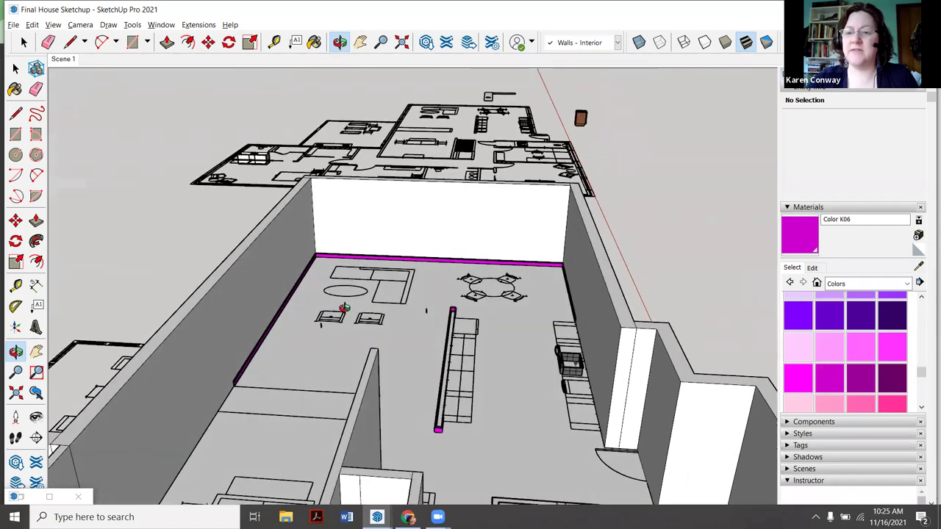
pyautogui.scroll(2, 345, 309)
pyautogui.scroll(-1, 345, 309)
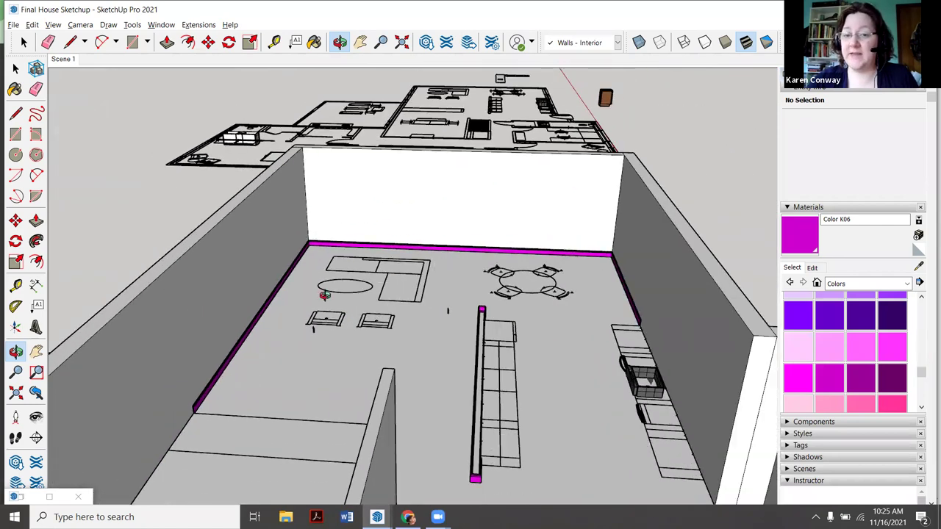
pyautogui.scroll(2, 171, 340)
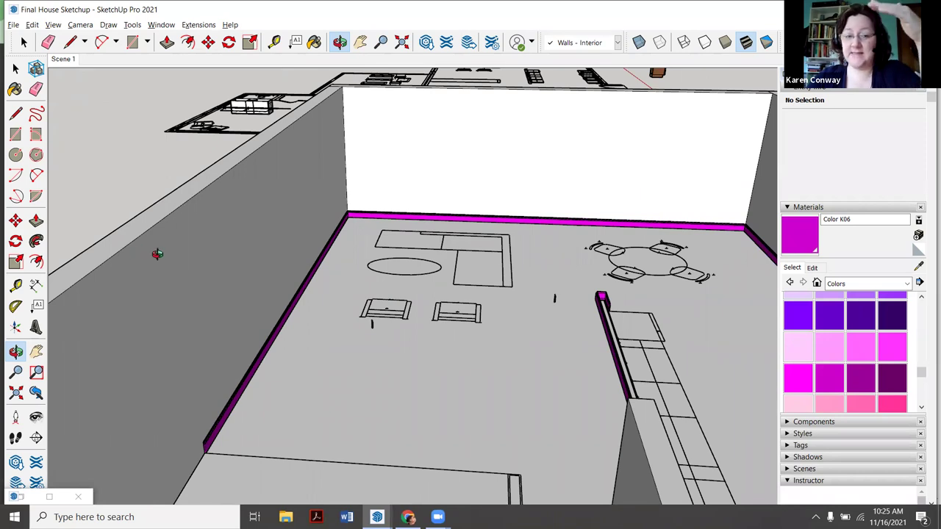
pyautogui.moveTo(116, 286); pyautogui.dragTo(130, 254, button='middle')
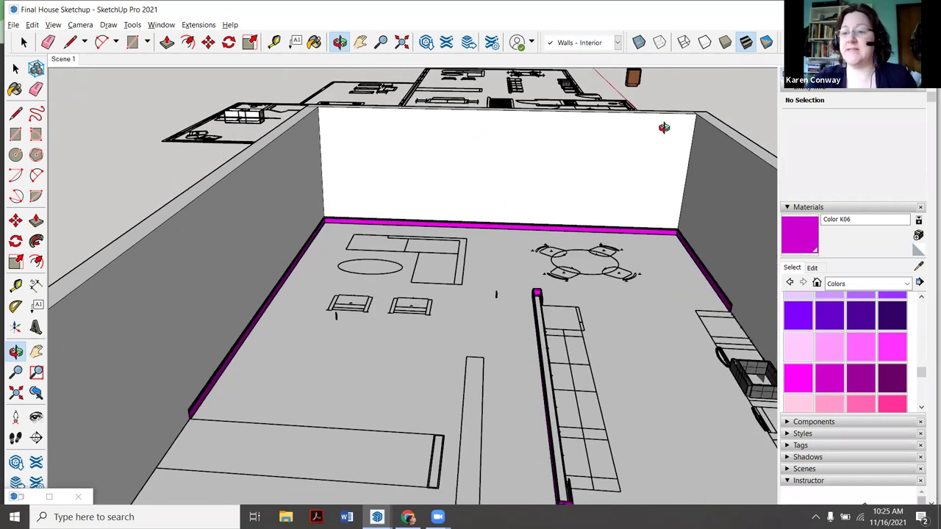
pyautogui.scroll(-3, 513, 175)
pyautogui.scroll(2, 646, 195)
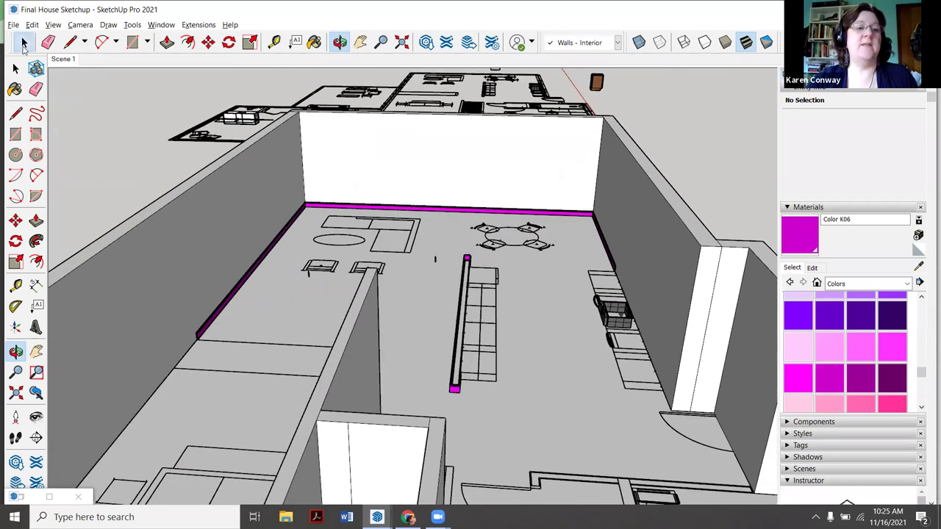
# - Move the spare molding profile from beside the partition wall to the open ground outside the house, near the brown box
pyautogui.click(23, 42)
pyautogui.scroll(5, 509, 289)
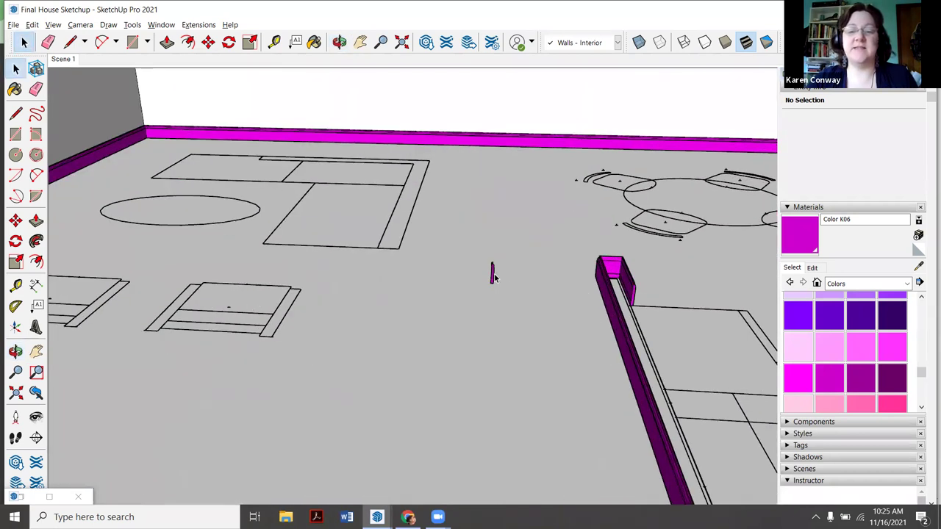
pyautogui.click(494, 274)
pyautogui.press('m')
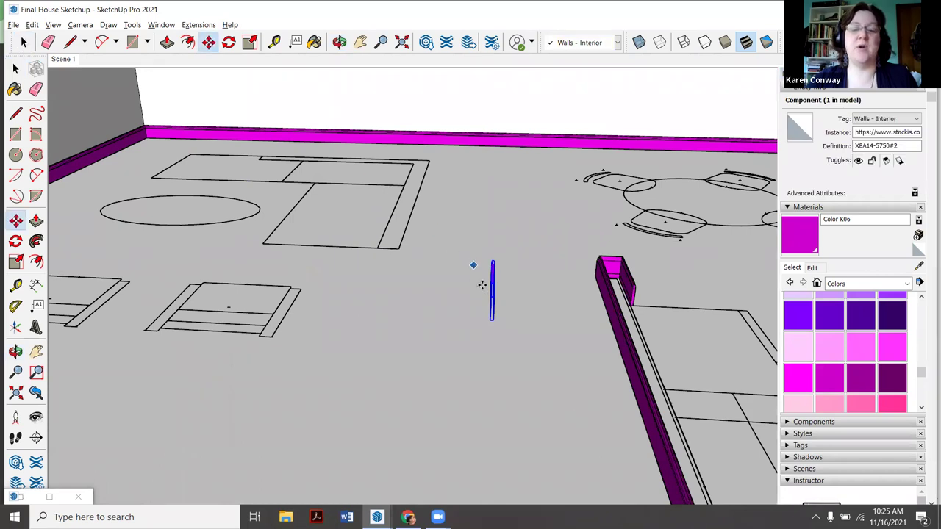
pyautogui.click(487, 285)
pyautogui.scroll(-8, 487, 285)
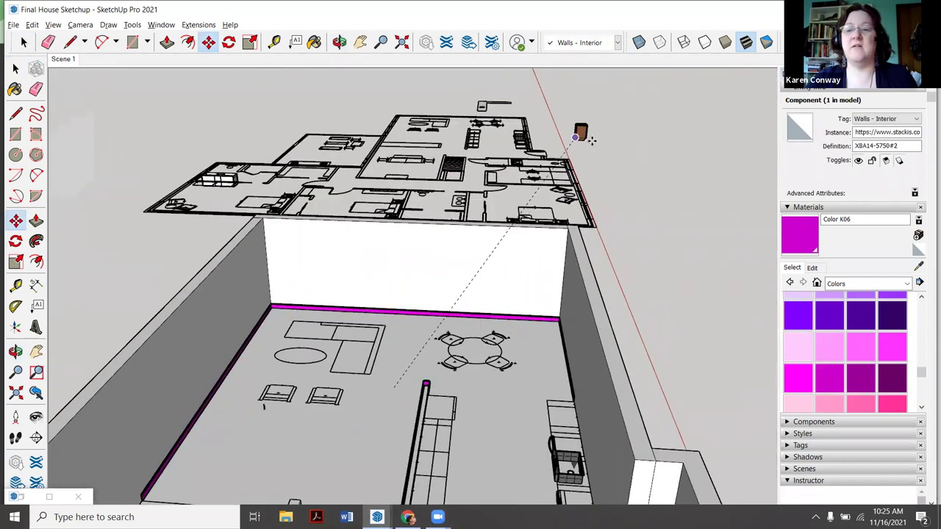
pyautogui.click(578, 140)
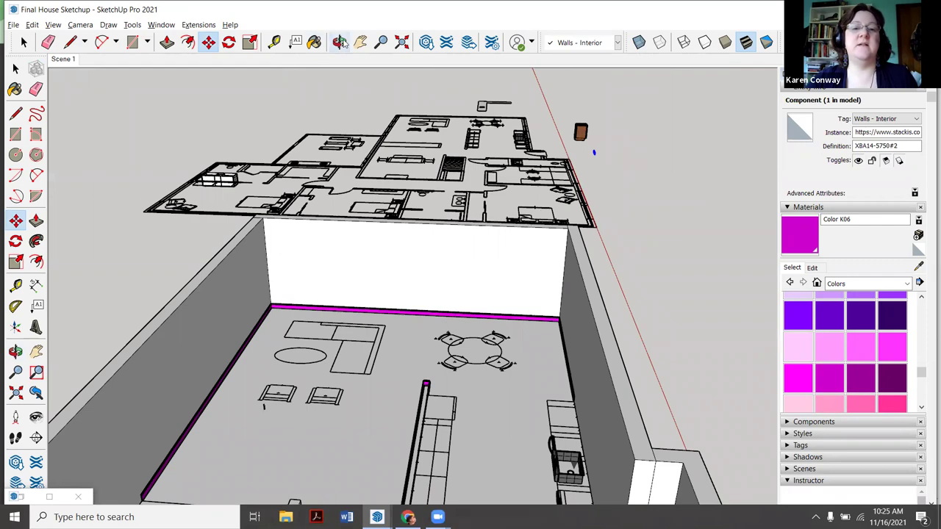
pyautogui.press('o')
pyautogui.moveTo(581, 153); pyautogui.dragTo(616, 230)
pyautogui.scroll(5, 553, 220)
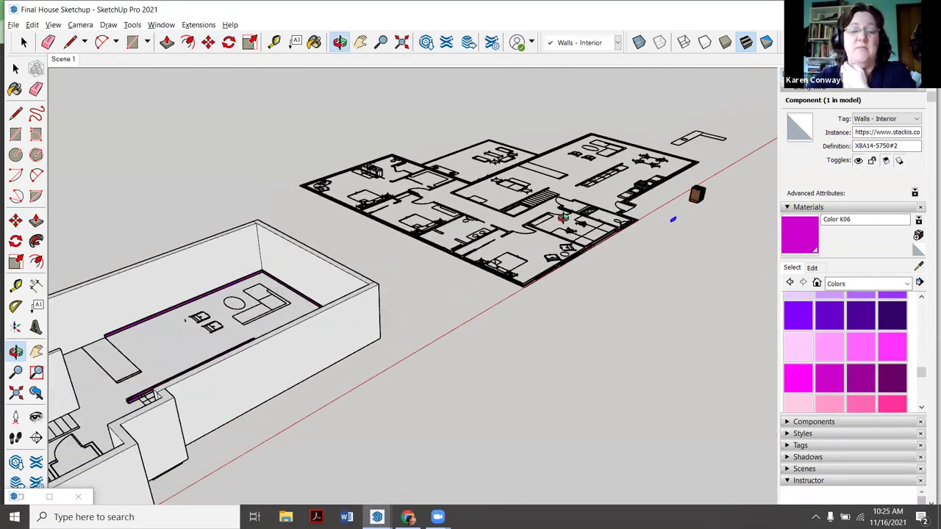
# - Delete the base molding that runs along the outer walls of the living and dining room
pyautogui.scroll(-2, 227, 269)
pyautogui.scroll(-5, 445, 260)
pyautogui.moveTo(374, 275); pyautogui.dragTo(272, 344)
pyautogui.scroll(8, 274, 340)
pyautogui.moveTo(355, 278); pyautogui.dragTo(347, 210)
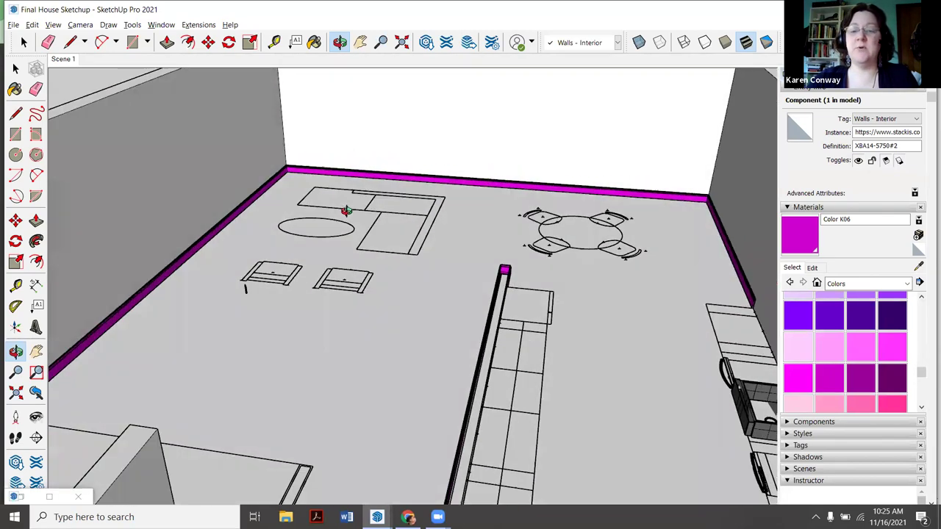
pyautogui.scroll(1, 346, 211)
pyautogui.scroll(-5, 252, 283)
pyautogui.scroll(5, 253, 285)
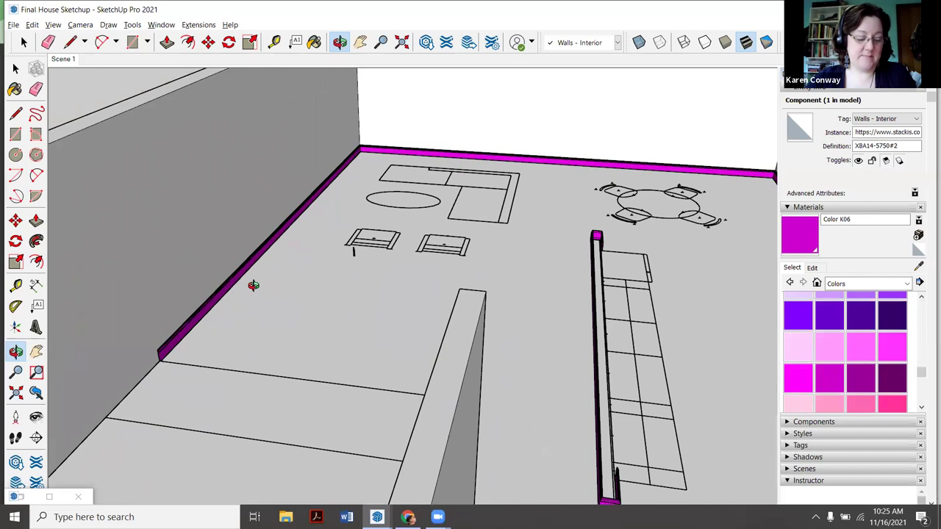
pyautogui.click(23, 42)
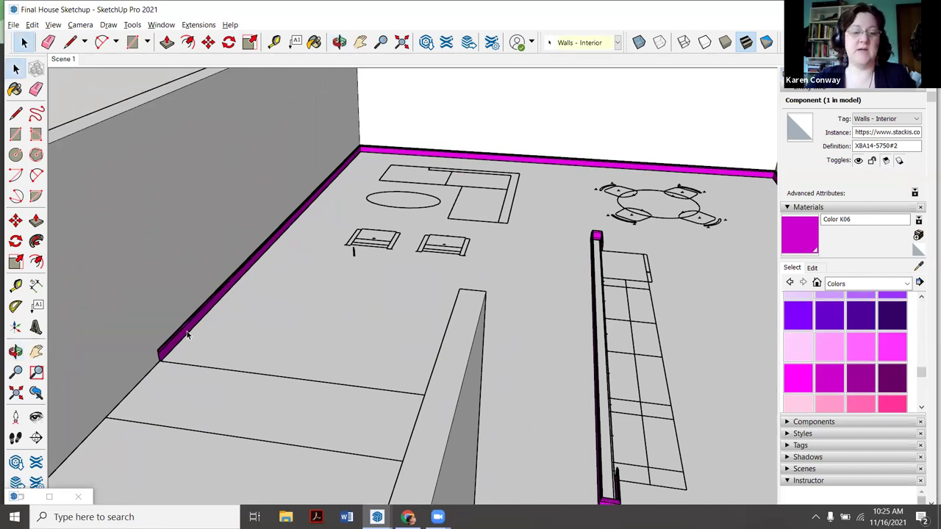
pyautogui.click(186, 332)
pyautogui.click(214, 325)
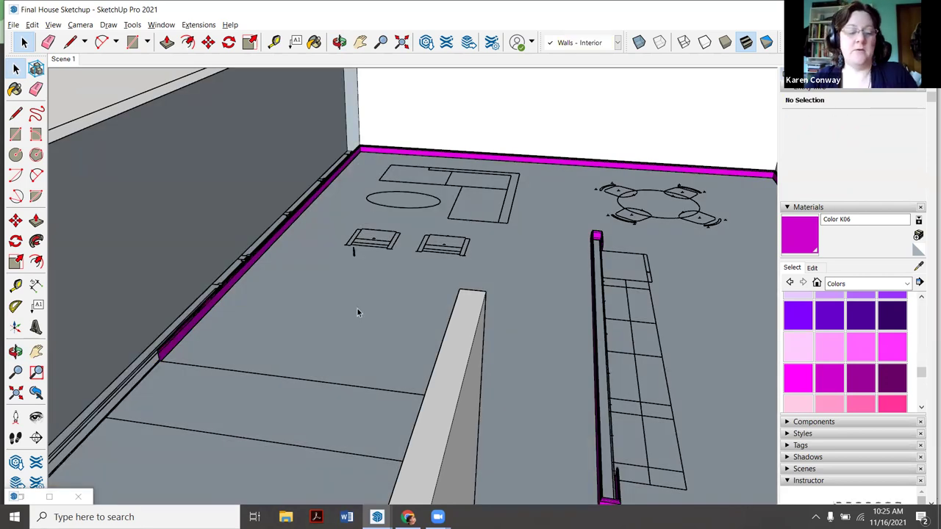
pyautogui.doubleClick(357, 309)
pyautogui.click(201, 321)
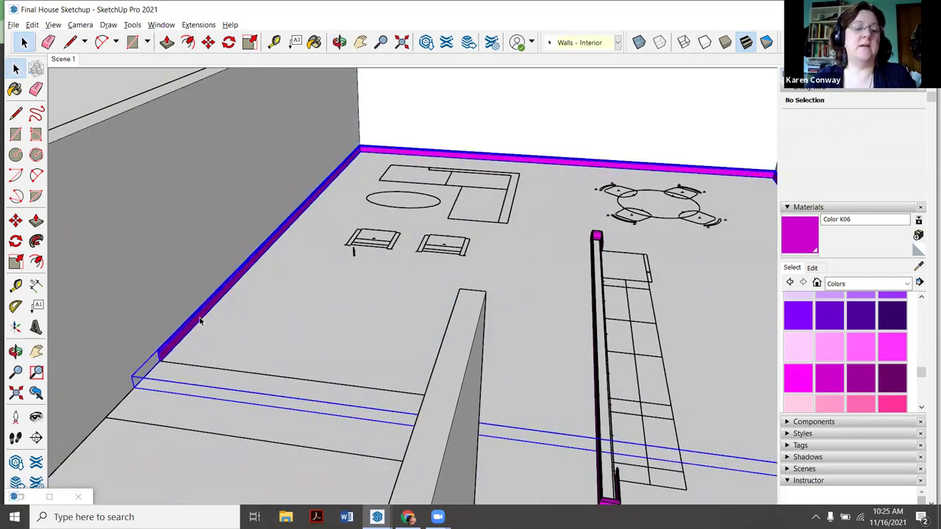
pyautogui.press('Delete')
# - Draw a narrow upright rectangular molding profile with the Line tool on the open ground outside the house, near the red axis
pyautogui.scroll(-8, 382, 326)
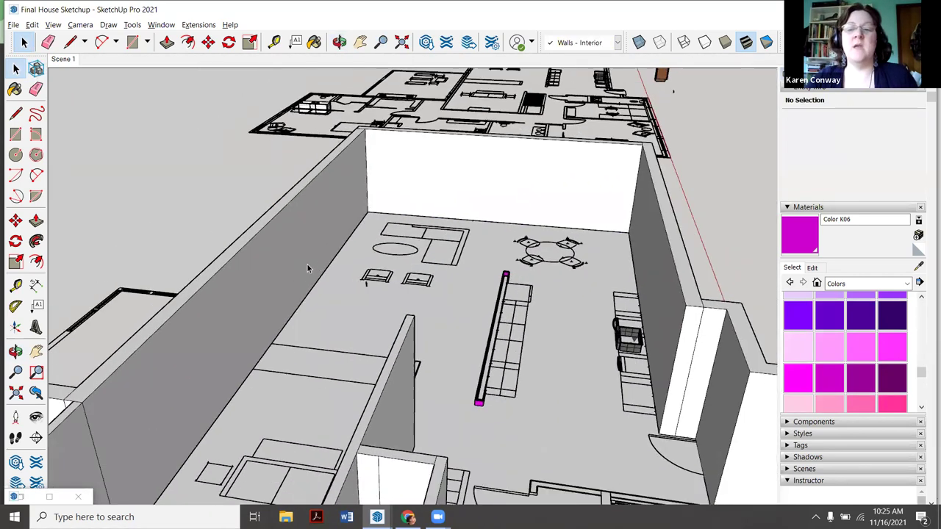
pyautogui.scroll(2, 525, 225)
pyautogui.scroll(4, 526, 228)
pyautogui.scroll(-2, 558, 268)
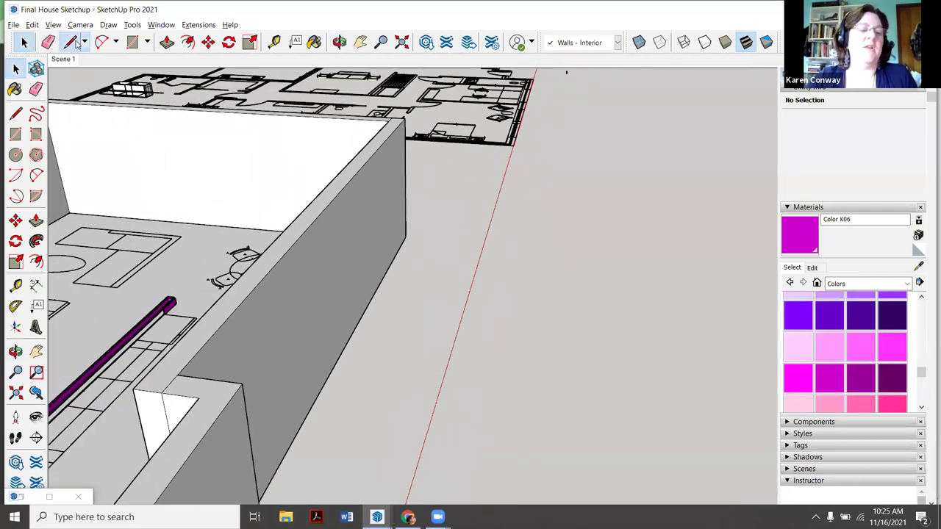
pyautogui.click(72, 42)
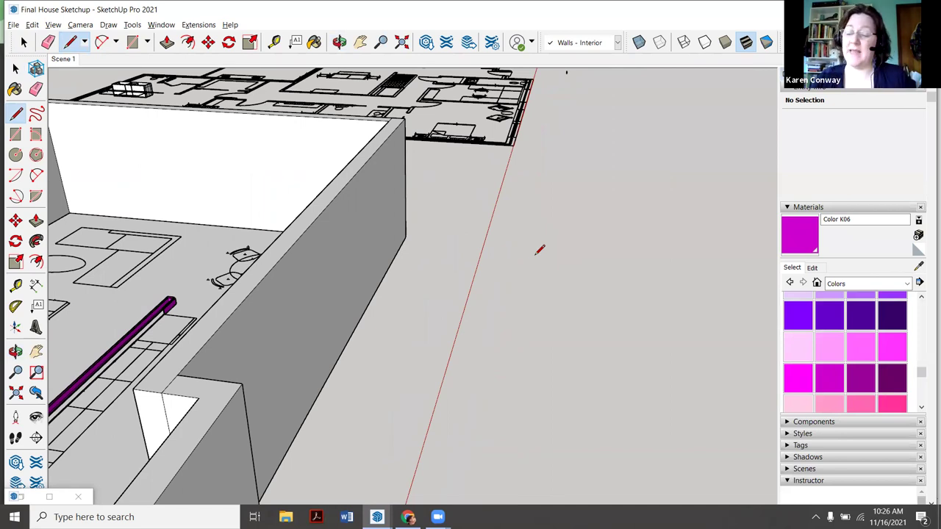
pyautogui.scroll(4, 511, 287)
pyautogui.scroll(-2, 426, 290)
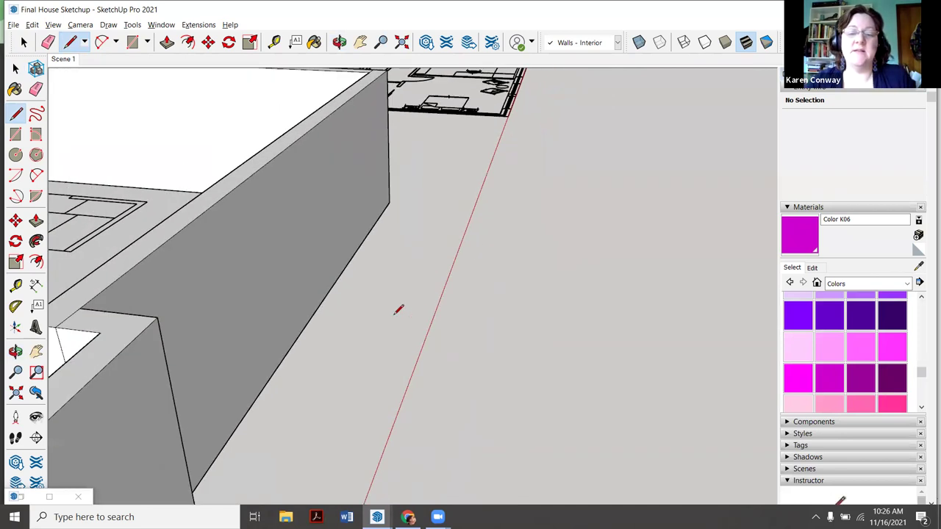
pyautogui.scroll(2, 471, 305)
pyautogui.scroll(-6, 437, 222)
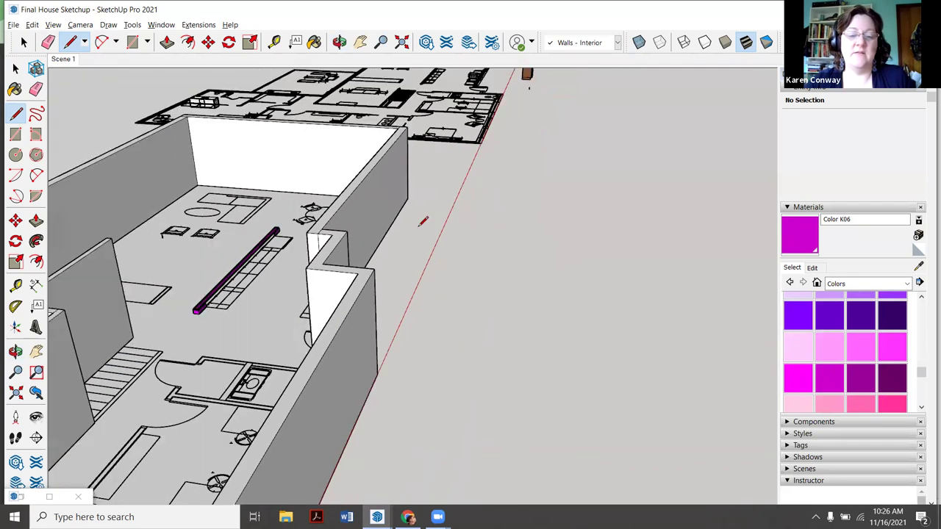
pyautogui.scroll(5, 441, 275)
pyautogui.scroll(-2, 361, 221)
pyautogui.scroll(3, 456, 264)
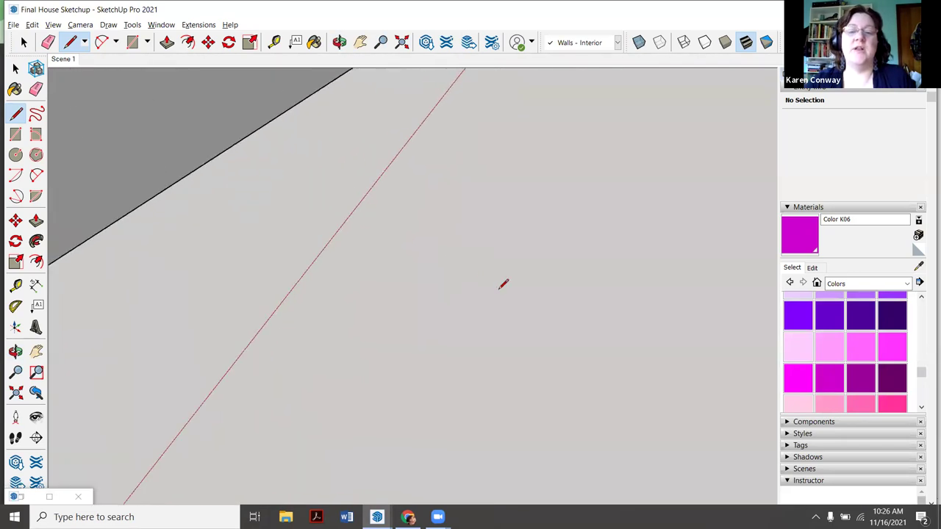
pyautogui.scroll(-2, 425, 255)
pyautogui.scroll(1, 407, 229)
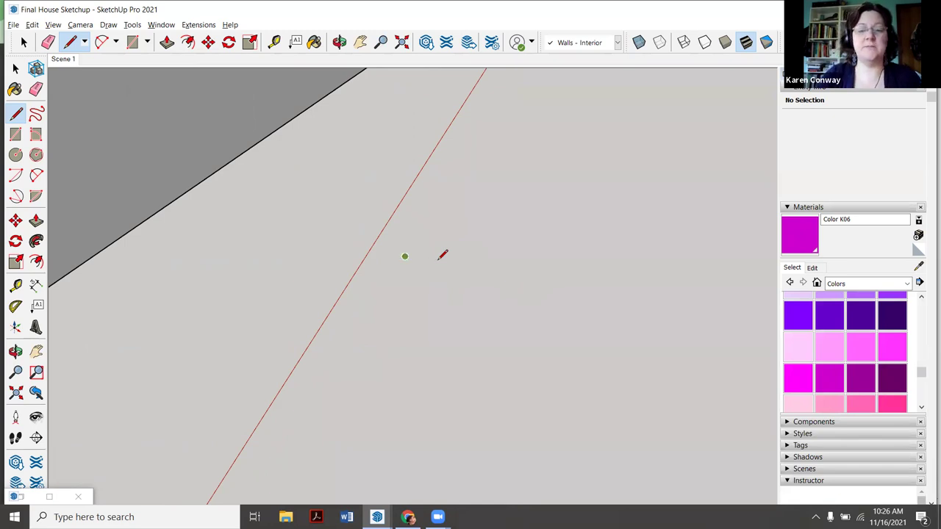
pyautogui.scroll(3, 396, 202)
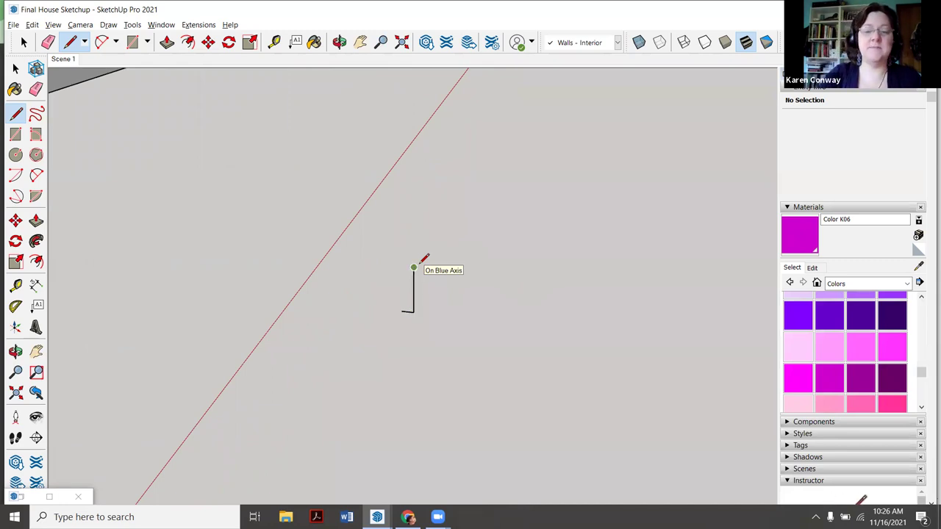
pyautogui.click(419, 262)
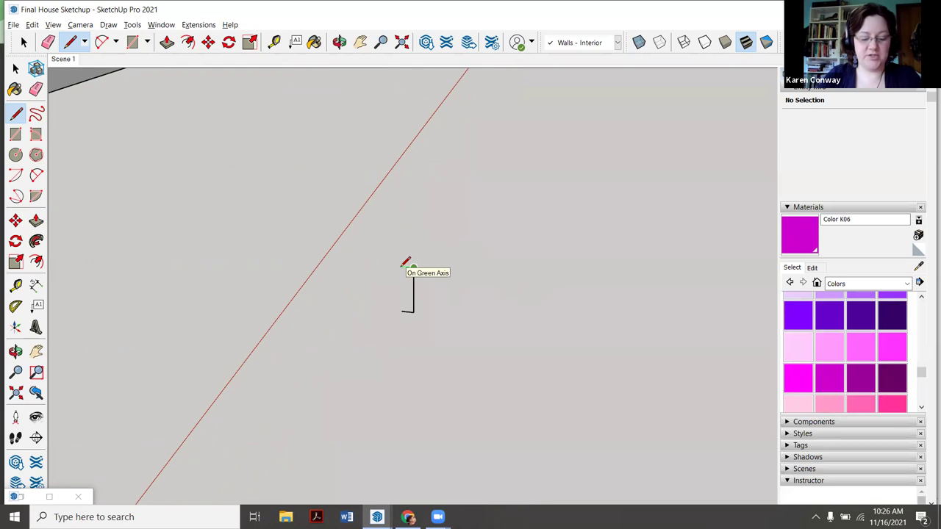
pyautogui.click(401, 267)
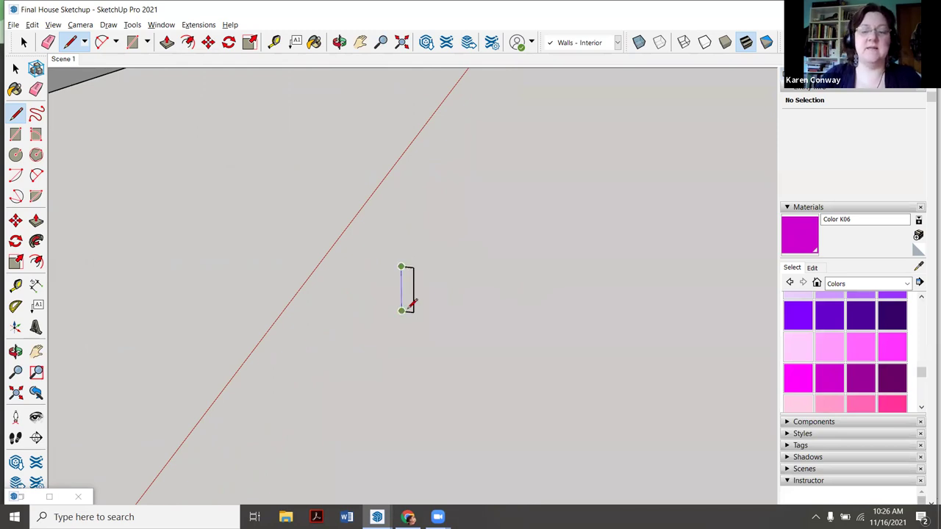
pyautogui.click(401, 311)
pyautogui.click(25, 42)
pyautogui.scroll(-1, 404, 217)
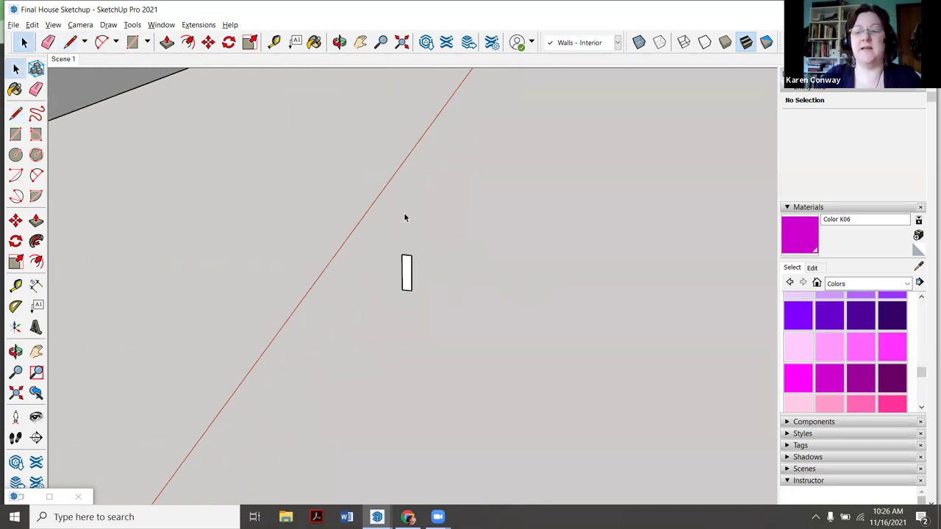
# - Paint the new profile face with the Wood Floor material from the Wood collection
pyautogui.click(864, 288)
pyautogui.click(868, 443)
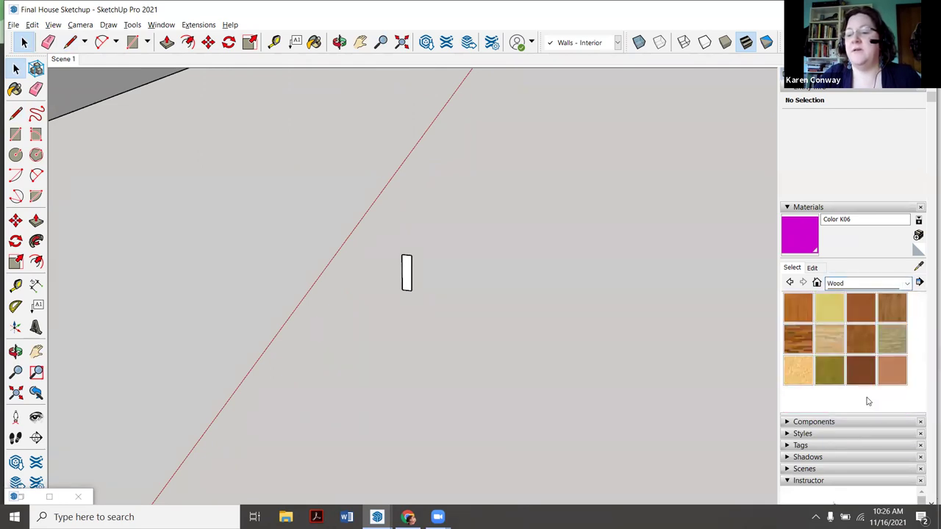
pyautogui.click(892, 373)
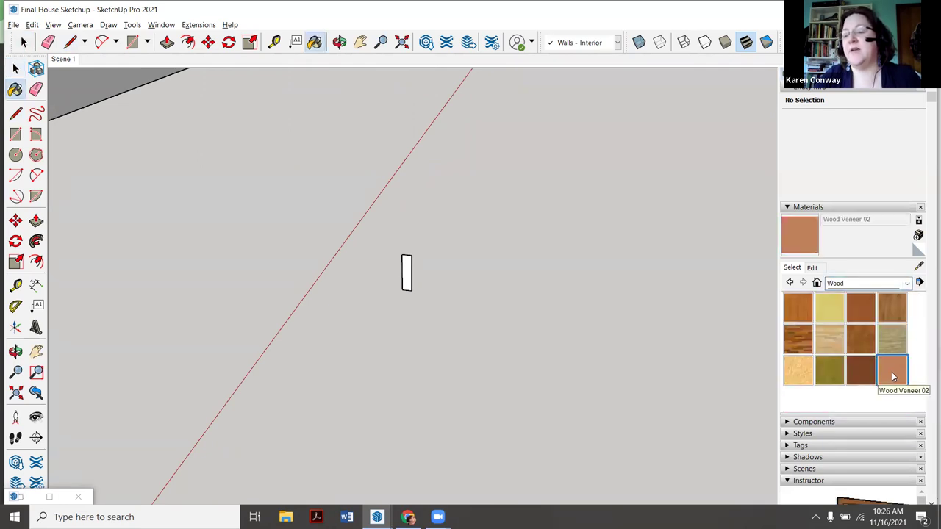
pyautogui.scroll(2, 447, 315)
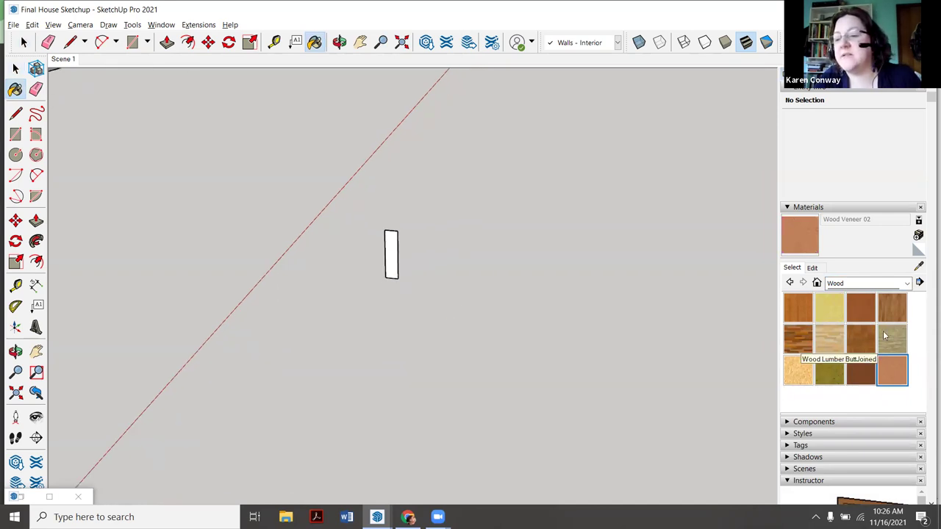
pyautogui.click(901, 309)
pyautogui.scroll(-1, 698, 316)
pyautogui.scroll(4, 431, 256)
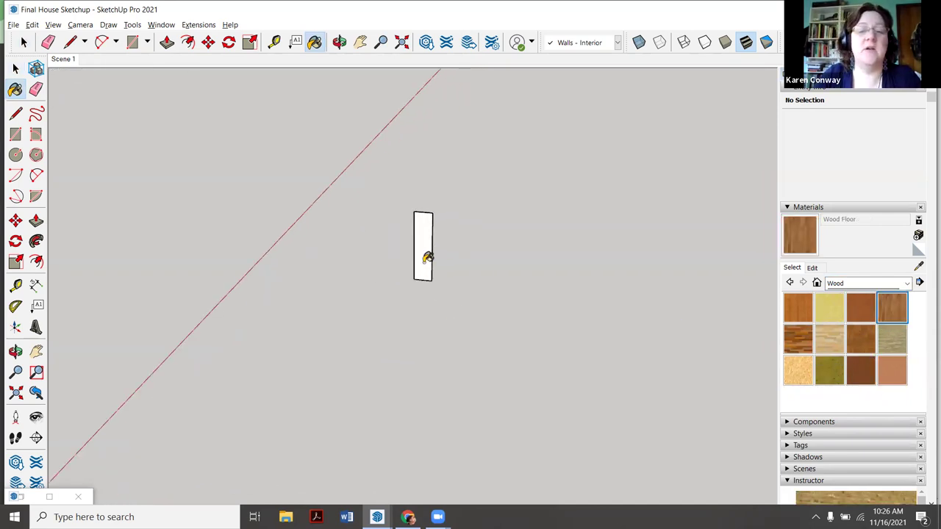
pyautogui.click(433, 250)
pyautogui.scroll(-3, 433, 252)
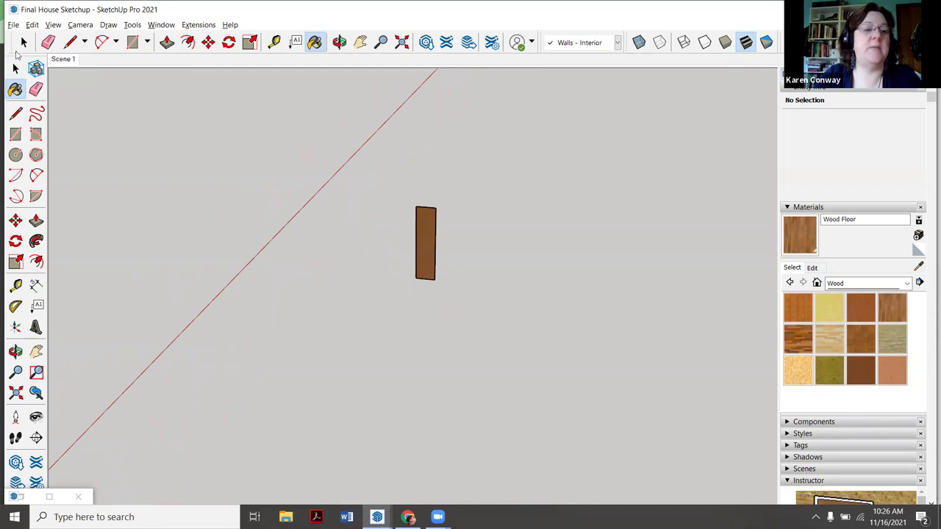
# - Turn the whole wood profile, face and edges, into a component named "base molding plain"
pyautogui.click(24, 42)
pyautogui.scroll(-3, 365, 214)
pyautogui.moveTo(428, 188); pyautogui.dragTo(364, 281)
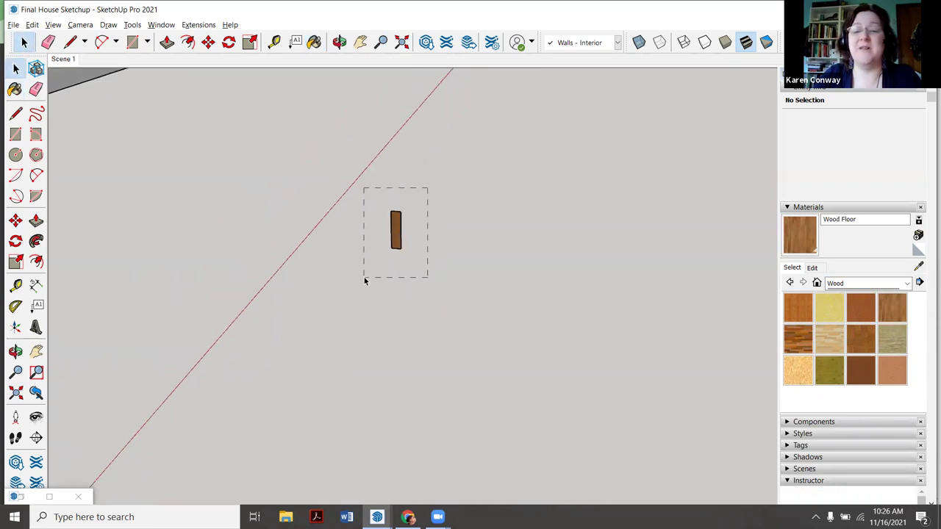
pyautogui.rightClick(391, 246)
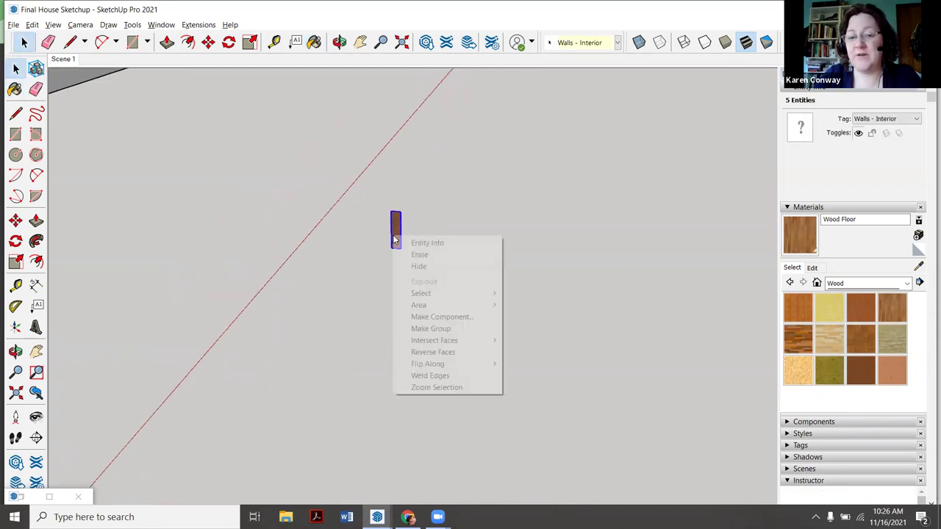
pyautogui.click(445, 315)
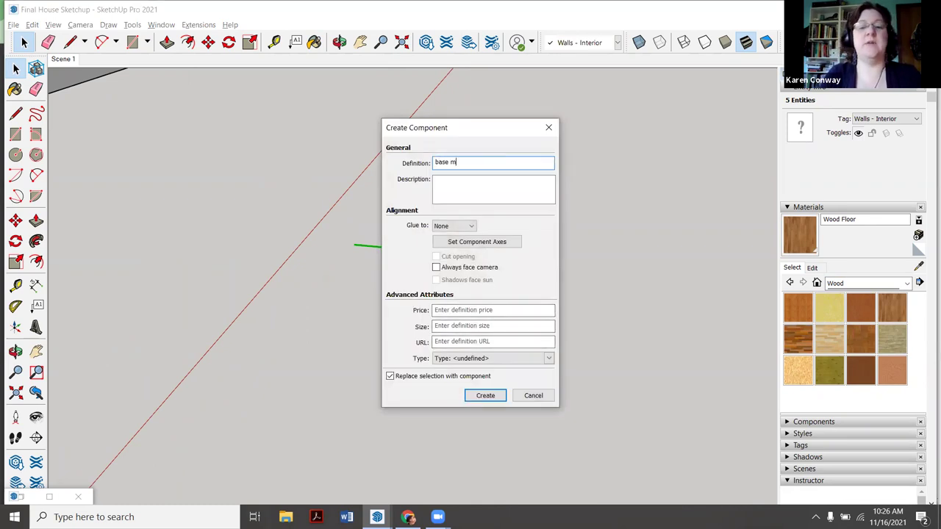
pyautogui.press('Return')
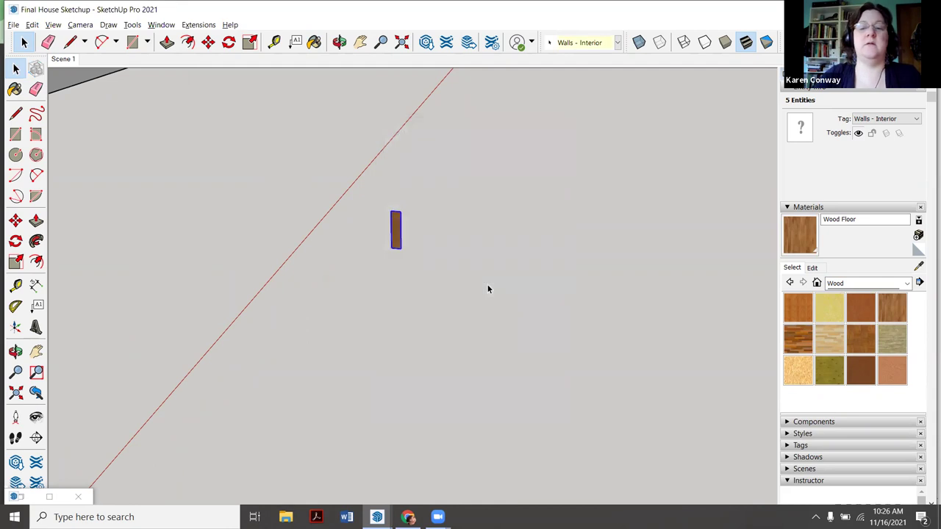
# - Copy the wood molding profile component a short distance away on the open ground, farther from the red axis
pyautogui.click(209, 42)
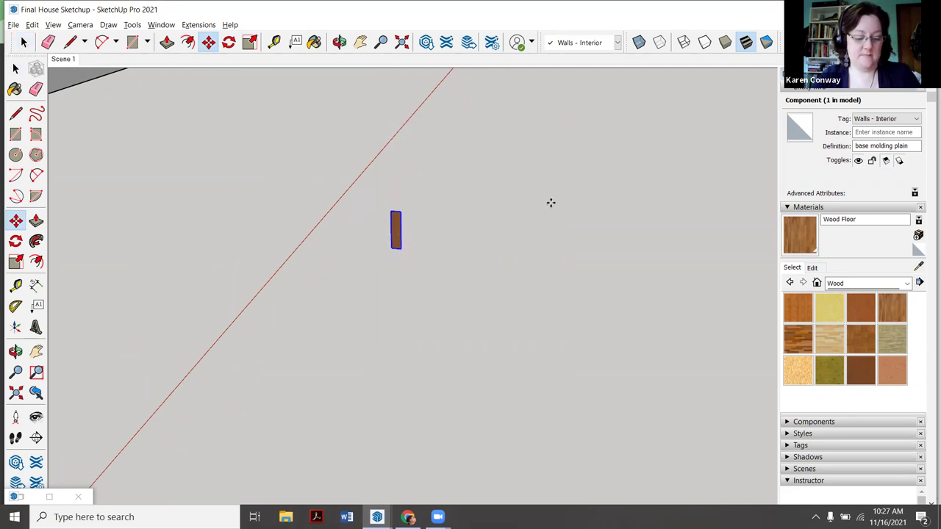
pyautogui.press('ctrl')
pyautogui.click(575, 218)
pyautogui.click(450, 263)
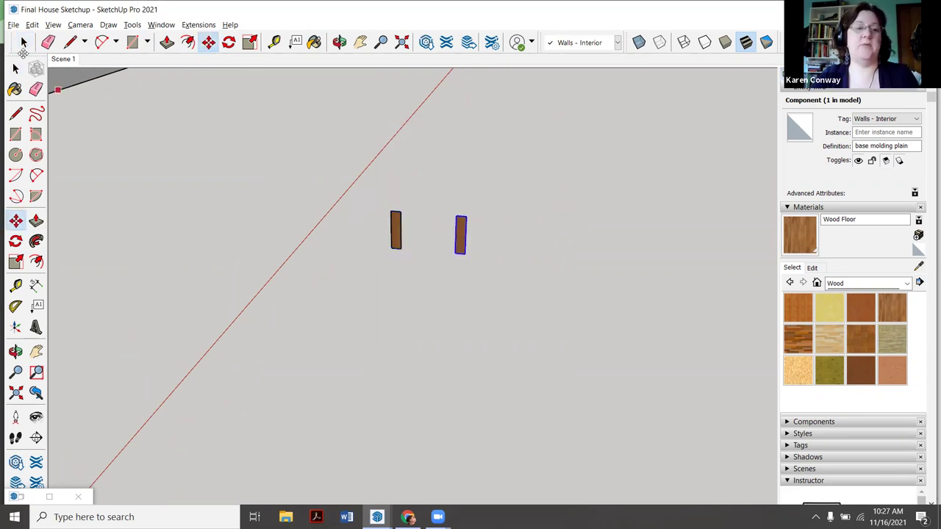
pyautogui.click(24, 45)
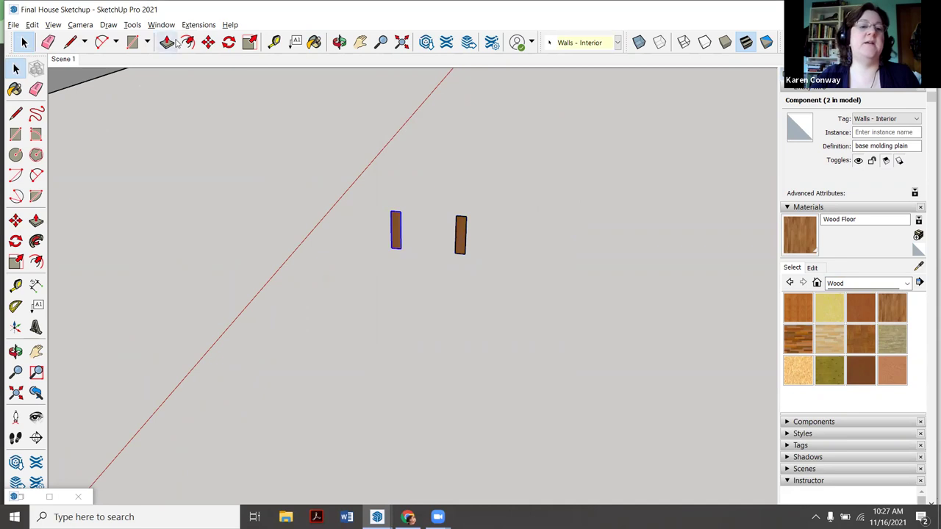
# - Make the original profile, the one nearer the red axis, a unique component separate from its copy
pyautogui.click(208, 42)
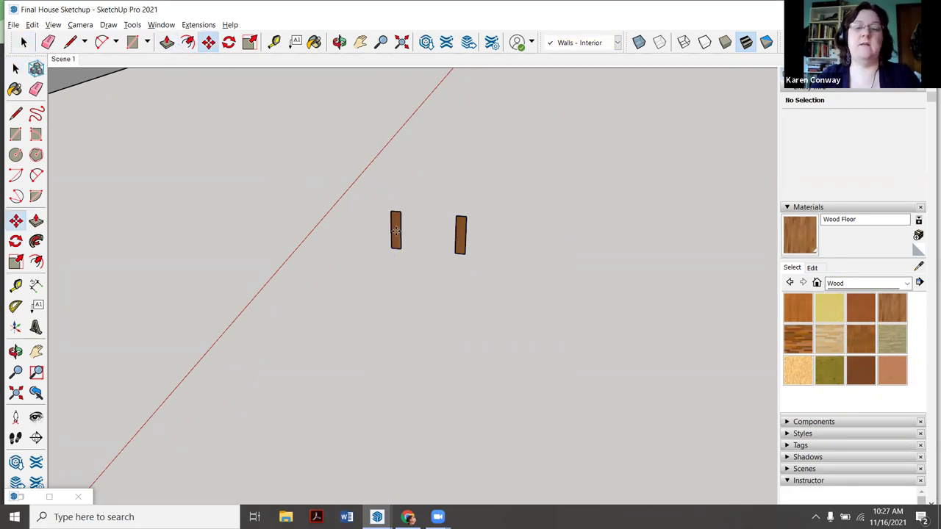
pyautogui.click(22, 43)
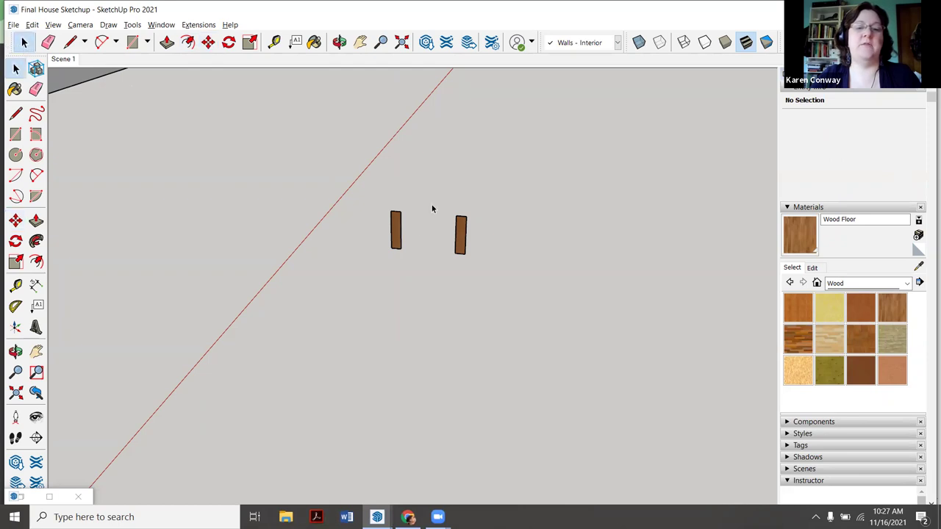
pyautogui.click(394, 225)
pyautogui.rightClick(394, 225)
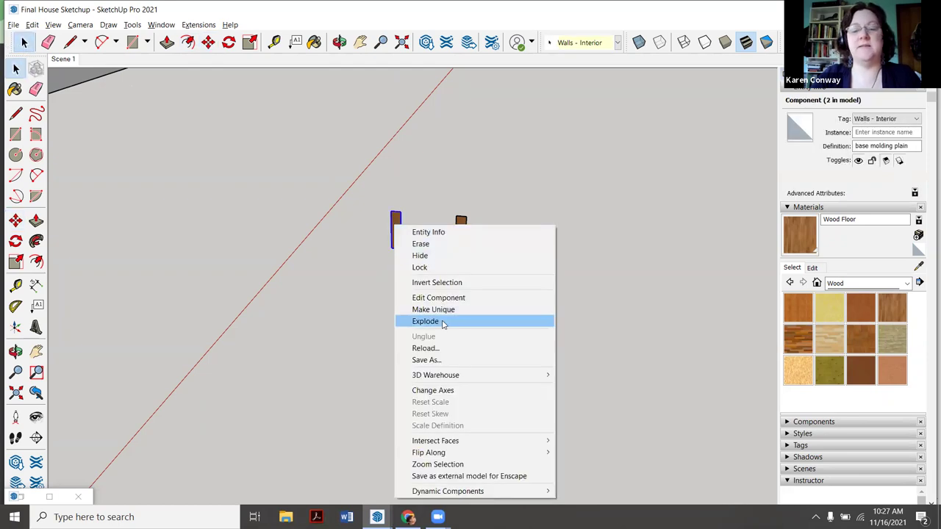
pyautogui.click(433, 309)
# - Move the unique profile by its bottom corner into the house, to where the floor line meets the living room's long outer wall
pyautogui.press('m')
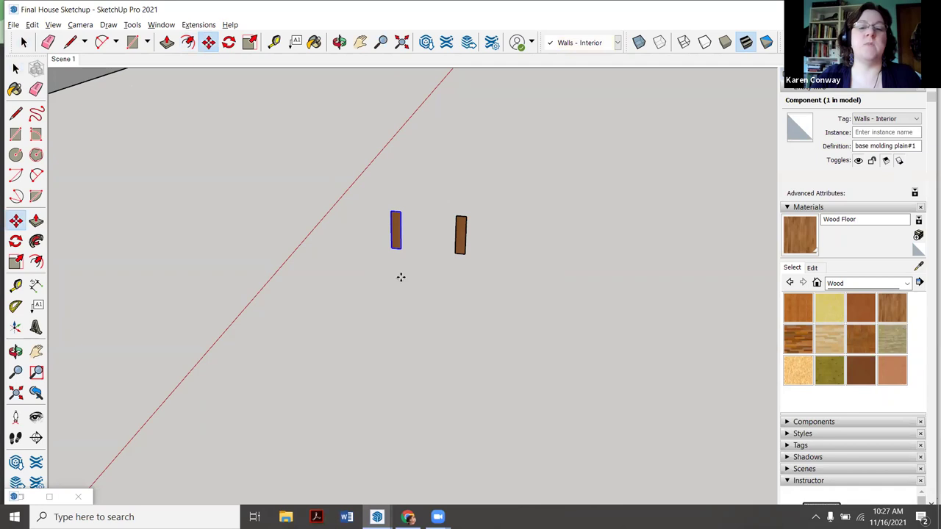
pyautogui.scroll(1, 392, 255)
pyautogui.click(391, 245)
pyautogui.scroll(-6, 490, 263)
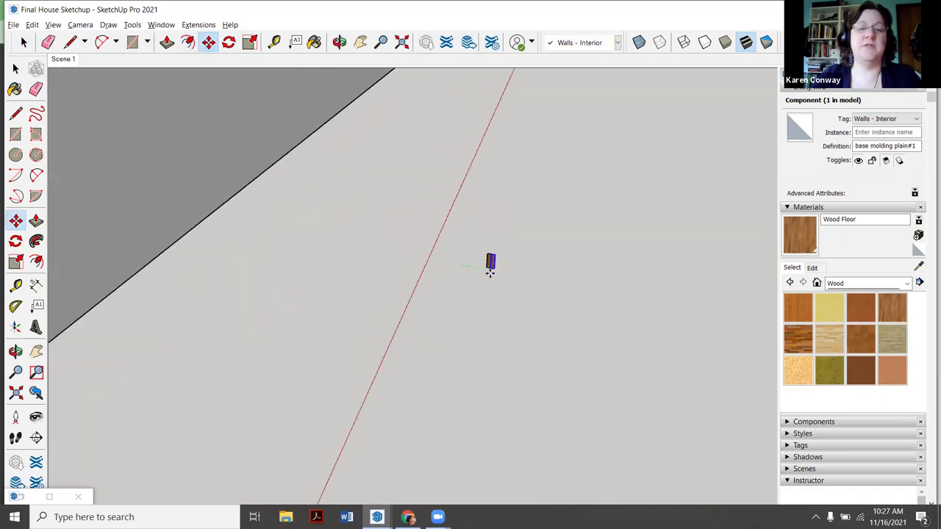
pyautogui.scroll(-3, 531, 297)
pyautogui.scroll(4, 410, 274)
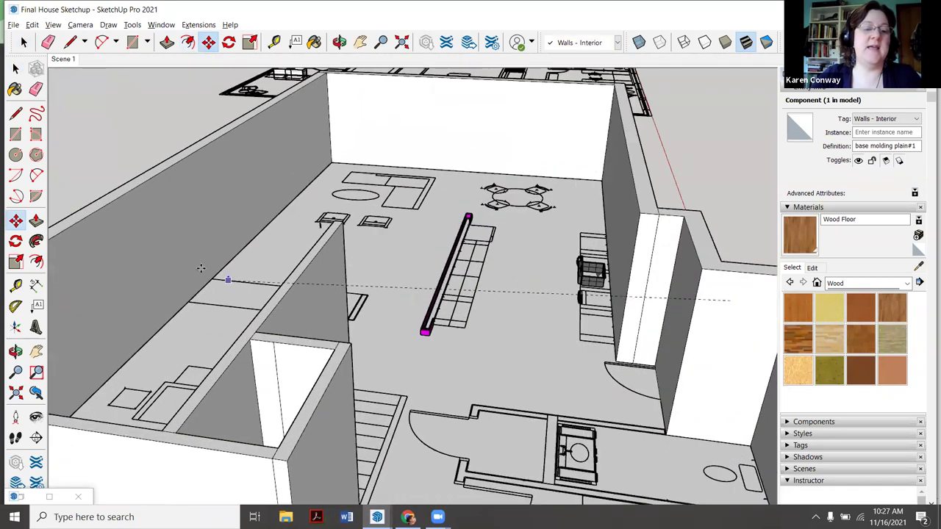
pyautogui.scroll(8, 227, 296)
pyautogui.click(212, 291)
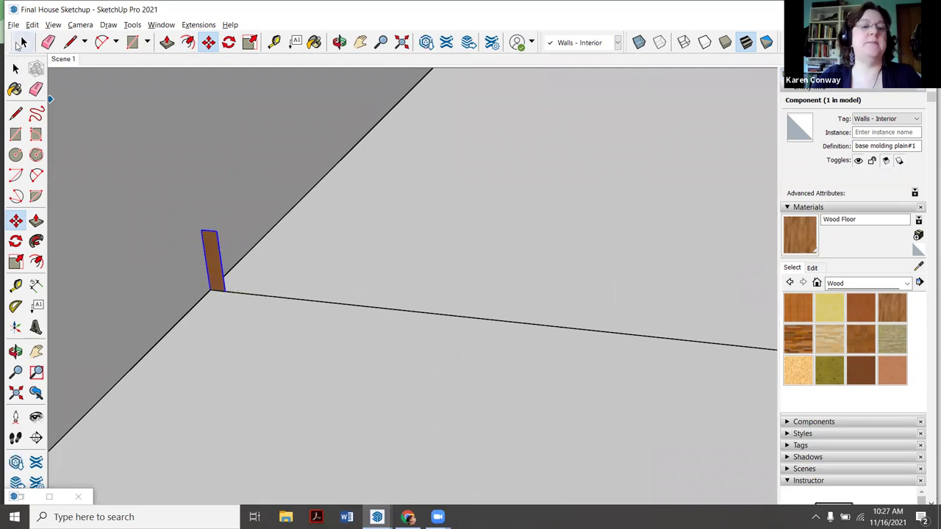
# - Open the unique molding profile for editing and draw a path line from its bottom corner along the long wall's floor line to the far corner
pyautogui.press('space')
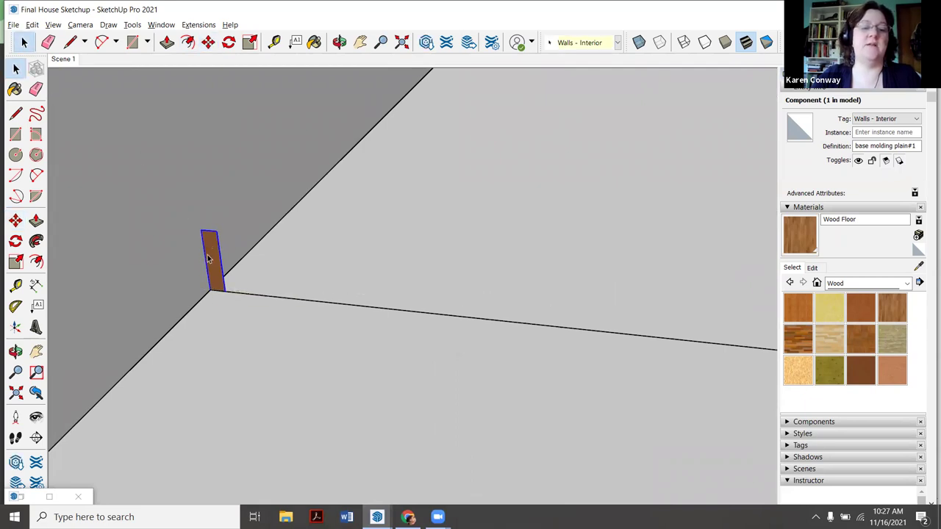
pyautogui.rightClick(208, 258)
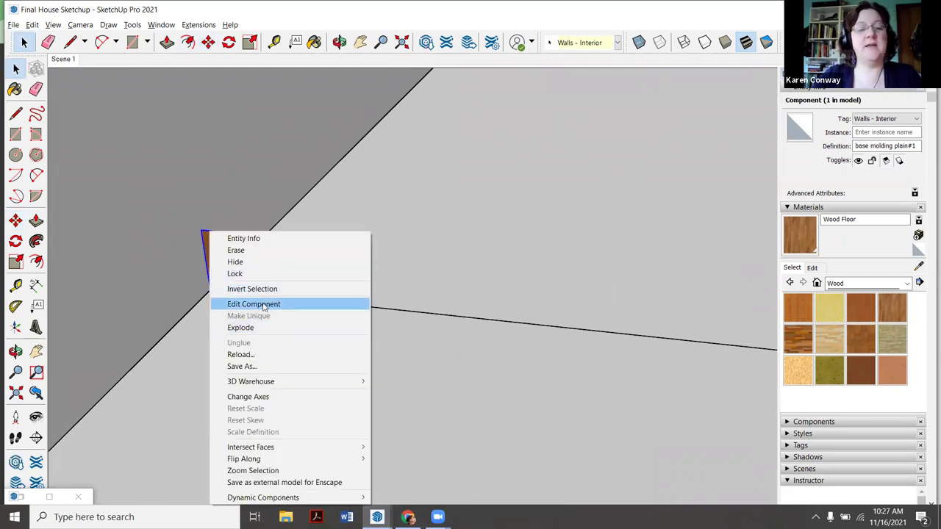
pyautogui.click(264, 306)
pyautogui.press('l')
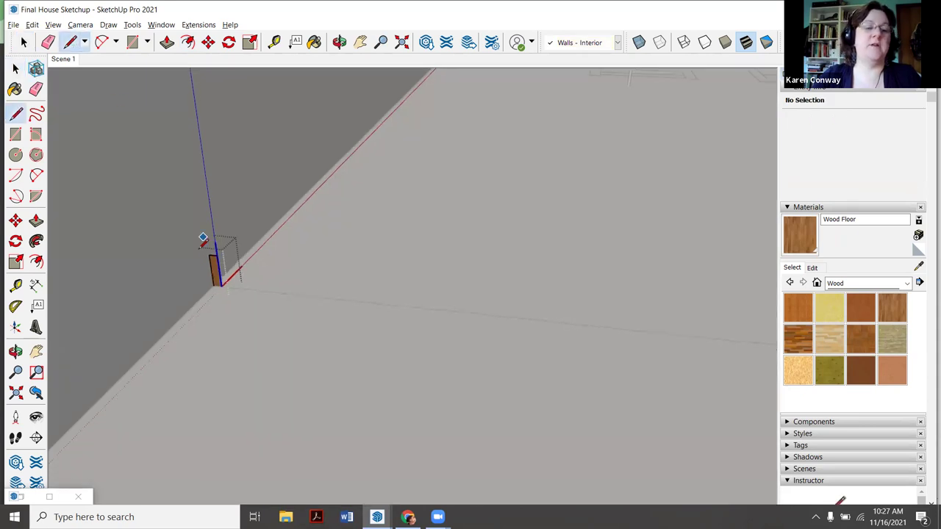
pyautogui.click(214, 286)
pyautogui.scroll(-6, 209, 283)
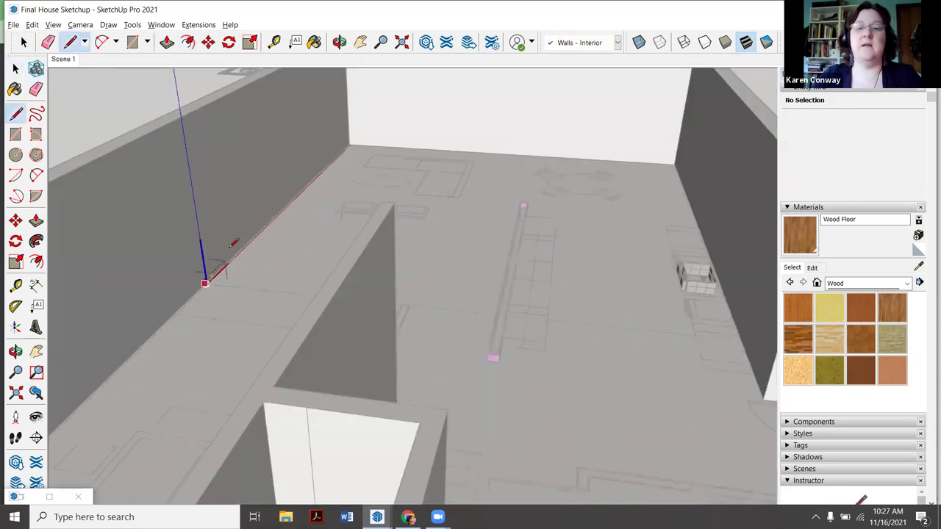
pyautogui.scroll(3, 296, 187)
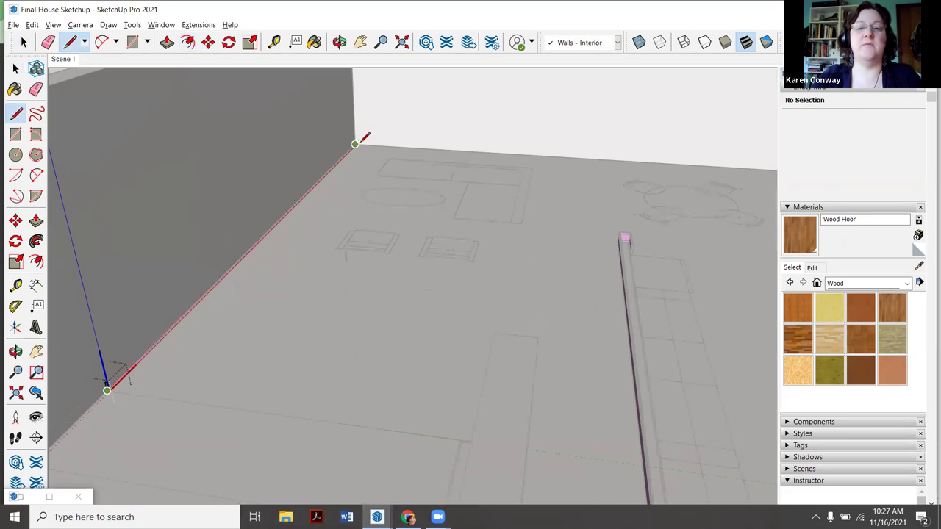
pyautogui.moveTo(353, 141); pyautogui.dragTo(594, 176, button='middle')
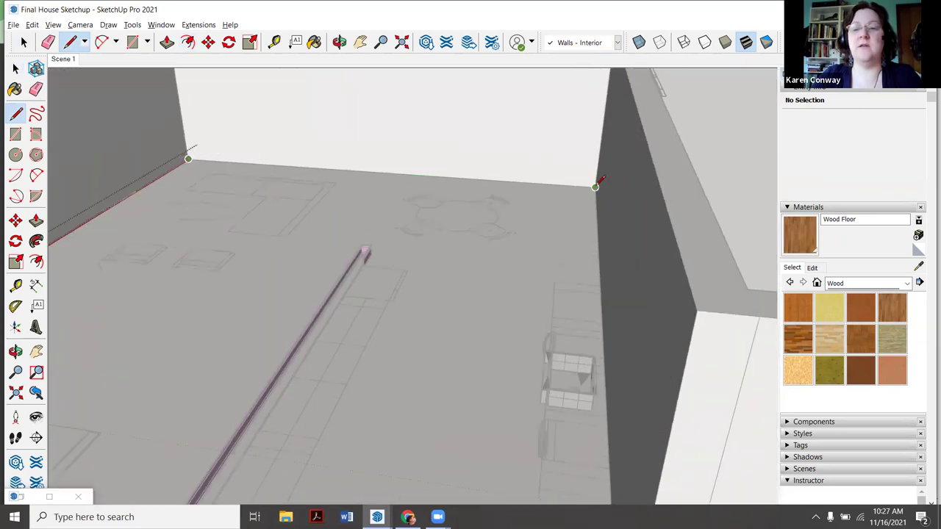
# - Continue the path along the far wall's floor line to the opposite corner, and a short way along the facing wall
pyautogui.click(596, 186)
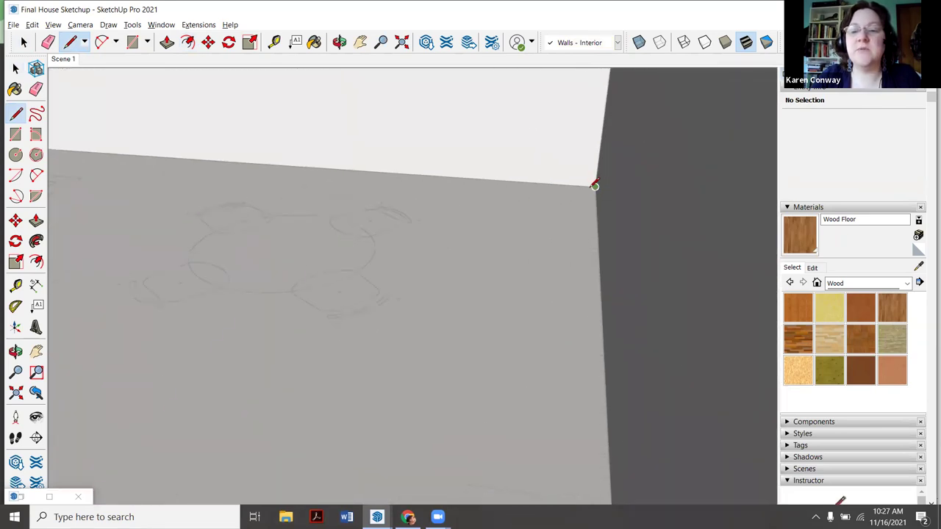
pyautogui.scroll(-3, 595, 180)
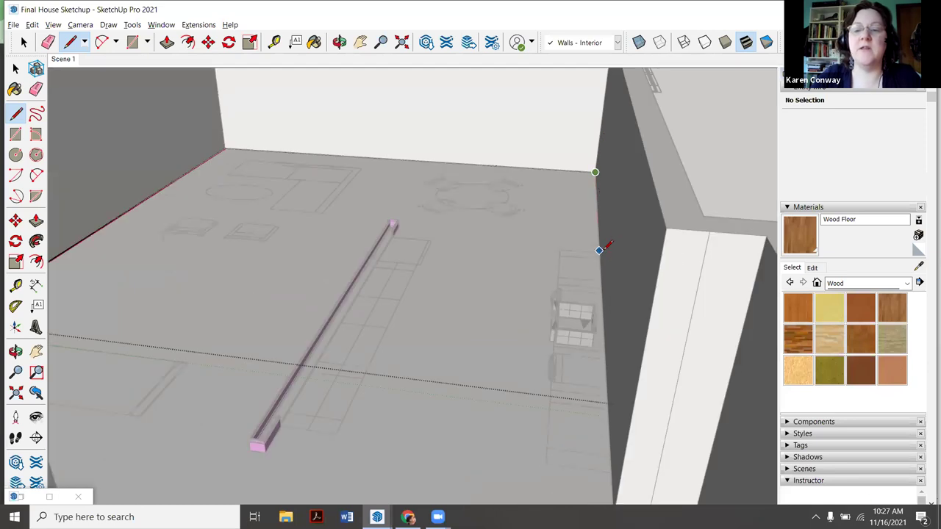
pyautogui.scroll(3, 599, 252)
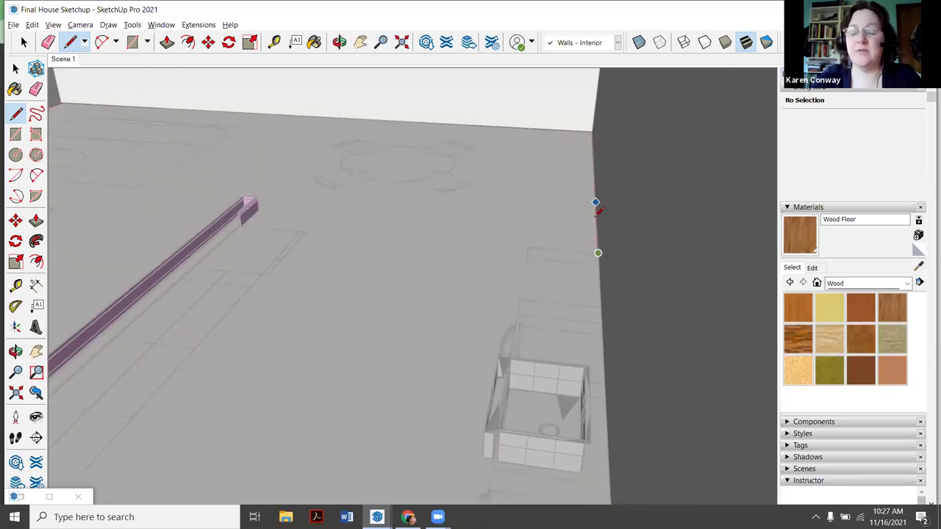
pyautogui.scroll(-5, 596, 213)
pyautogui.scroll(-2, 597, 219)
pyautogui.scroll(6, 615, 225)
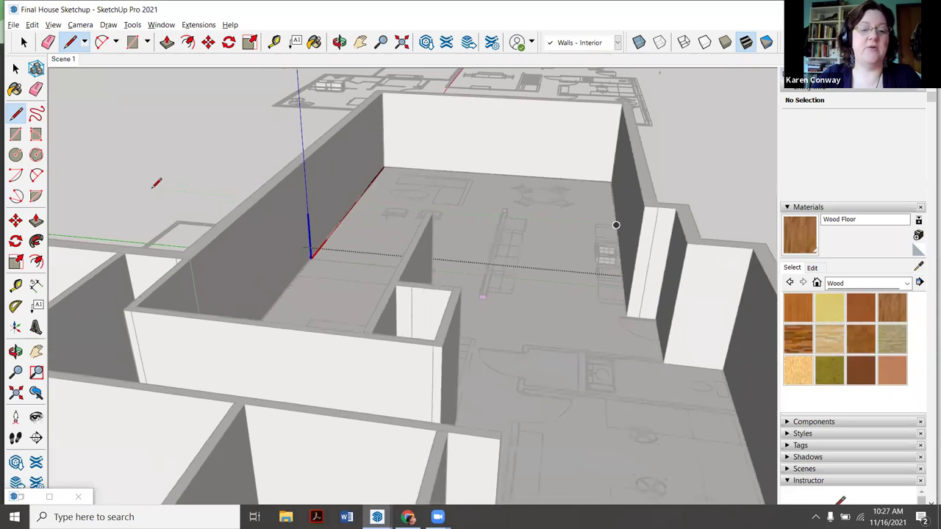
pyautogui.scroll(3, 480, 208)
pyautogui.scroll(-1, 481, 206)
pyautogui.scroll(2, 134, 219)
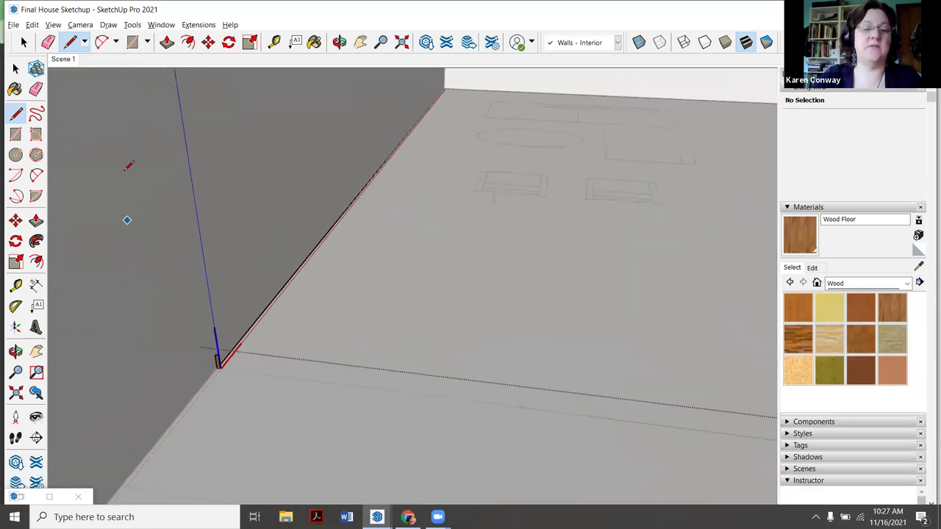
# - Try to sweep the selected molding profile face along the long wall's path line with Follow Me, and undo the sweep
pyautogui.click(22, 43)
pyautogui.scroll(2, 241, 370)
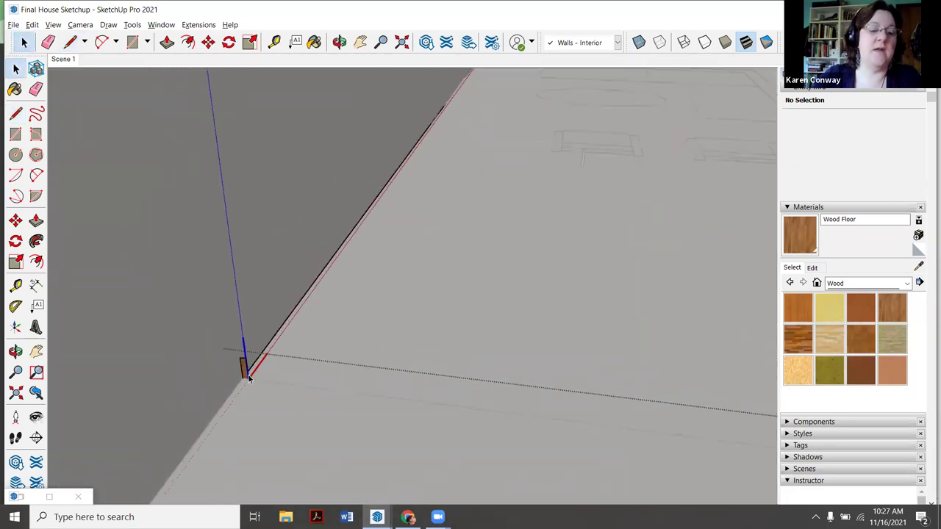
pyautogui.click(241, 370)
pyautogui.press('f')
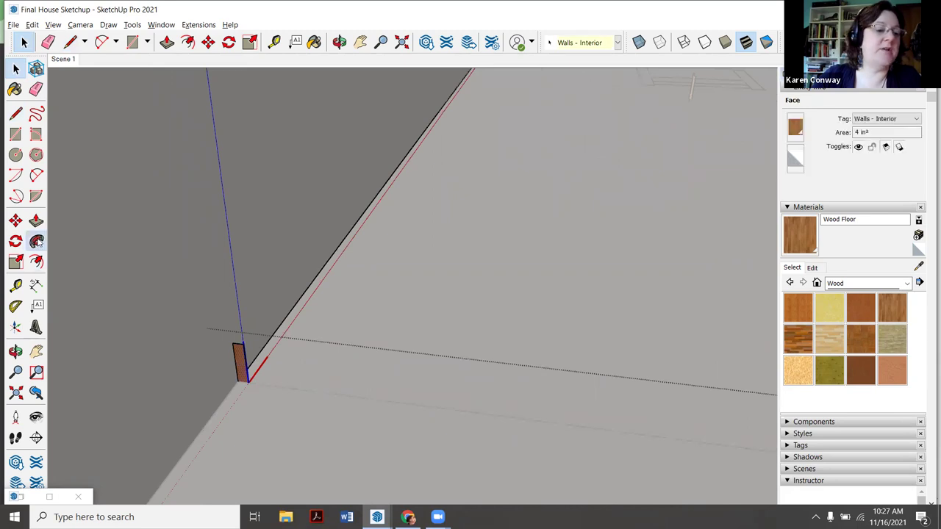
pyautogui.click(247, 373)
pyautogui.scroll(-4, 242, 294)
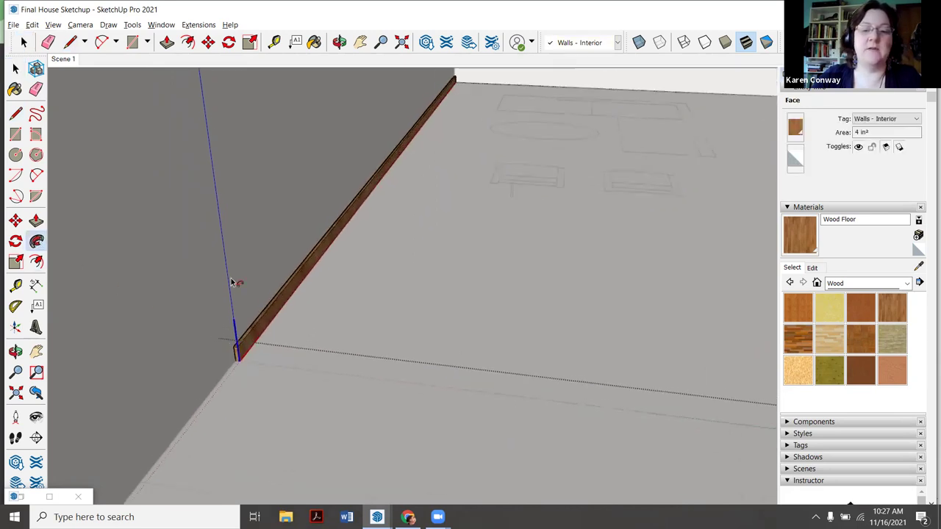
pyautogui.hotkey('ctrl', 'z')
# - Retry Follow Me on the wood profile face from the wall's starting end, and undo this second sweep
pyautogui.scroll(2, 92, 292)
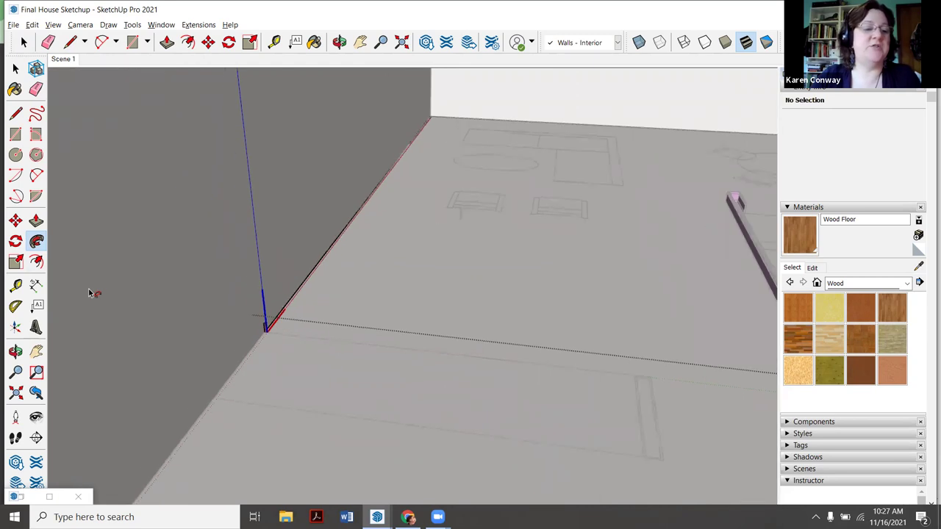
pyautogui.scroll(2, 201, 317)
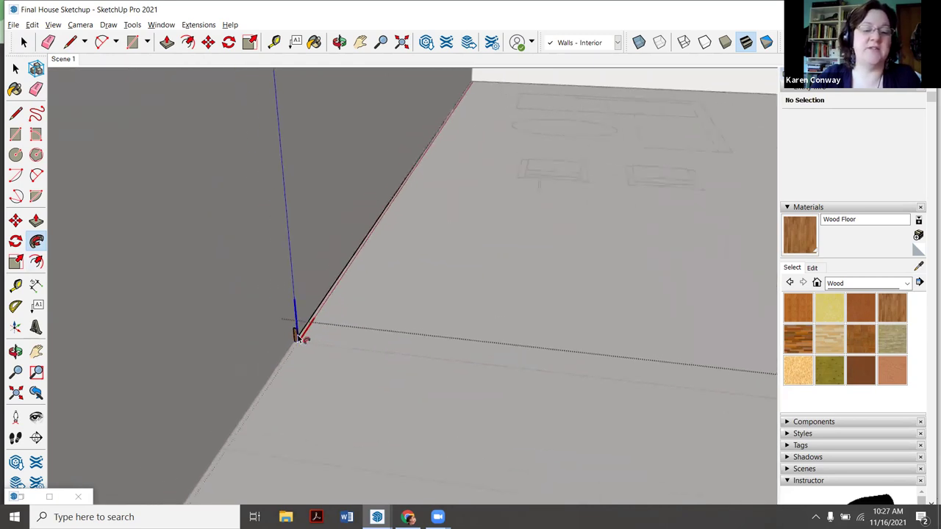
pyautogui.scroll(2, 304, 335)
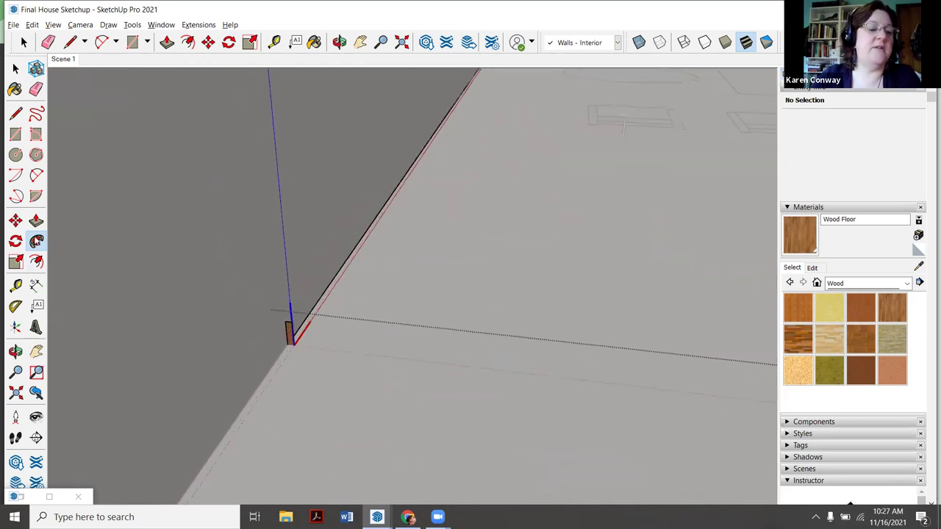
pyautogui.click(294, 336)
pyautogui.click(277, 311)
pyautogui.scroll(-2, 277, 305)
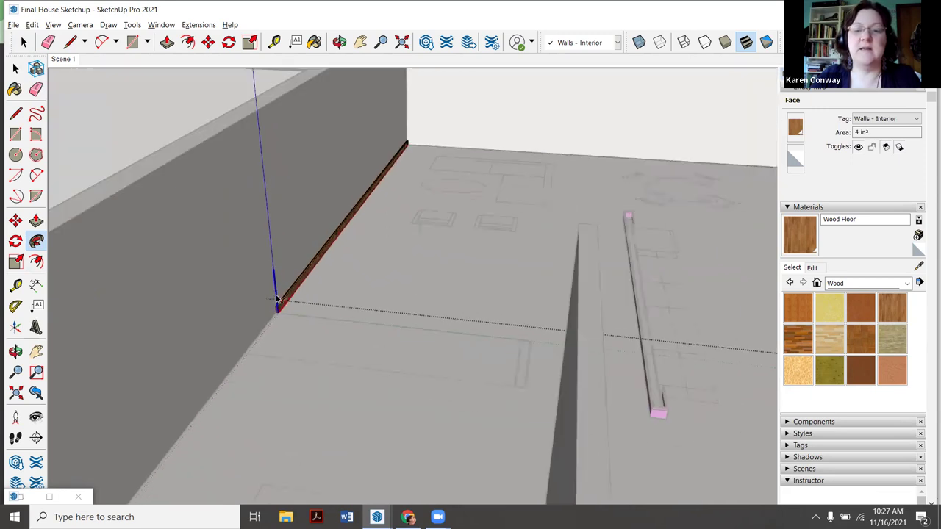
pyautogui.scroll(3, 389, 195)
pyautogui.scroll(-3, 388, 196)
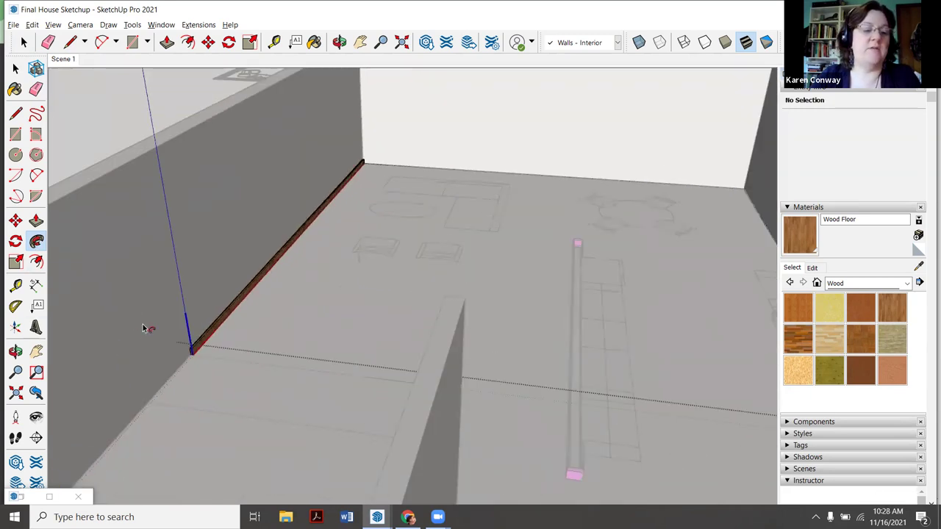
pyautogui.scroll(4, 190, 359)
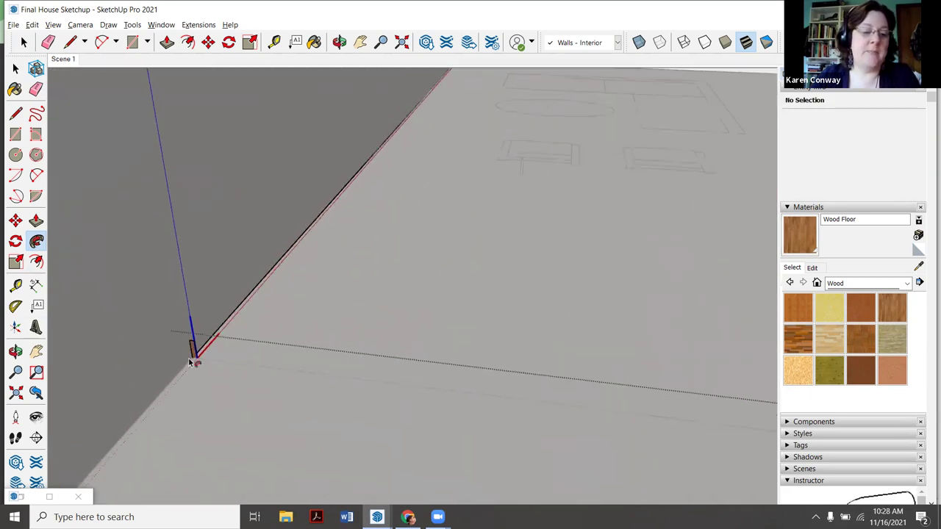
# - Sweep the profile with Follow Me along the long wall, around both far corners, to the path's end, and leave component editing
pyautogui.scroll(1, 190, 360)
pyautogui.click(194, 350)
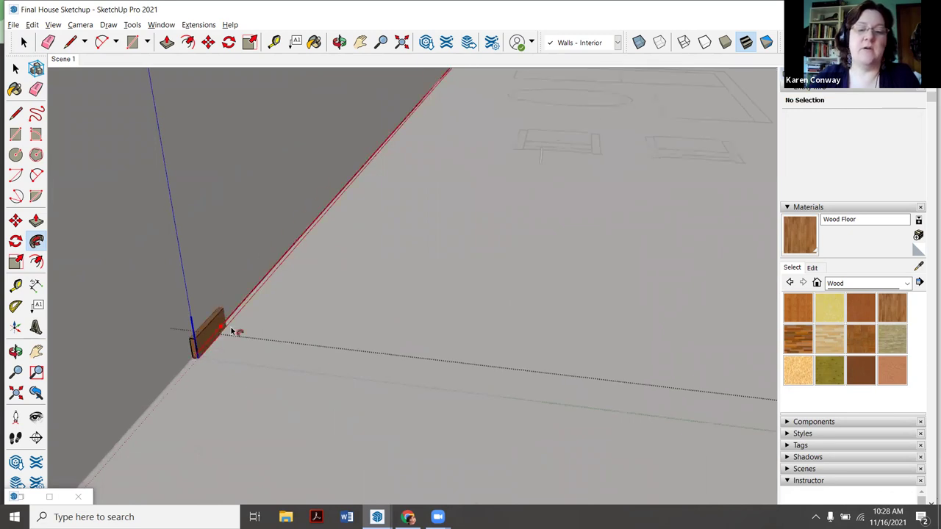
pyautogui.scroll(-2, 233, 332)
pyautogui.scroll(-3, 228, 330)
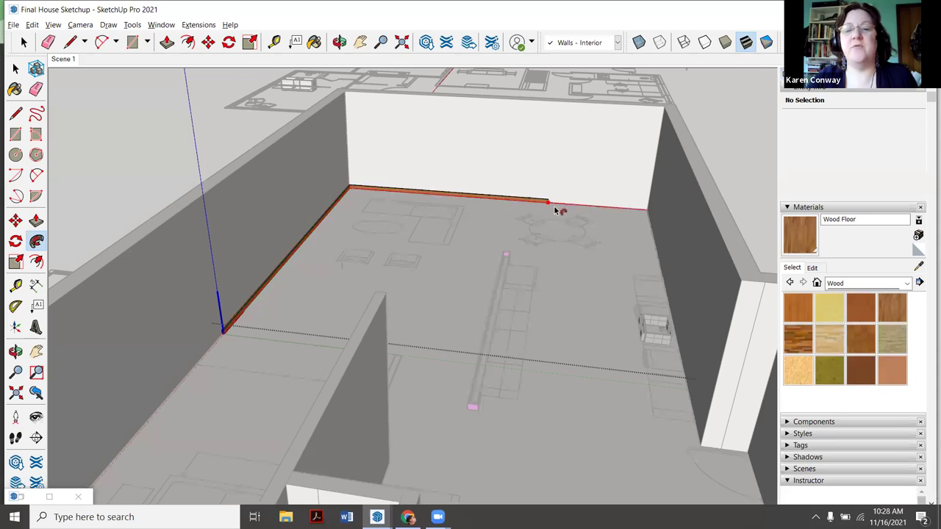
pyautogui.click(664, 280)
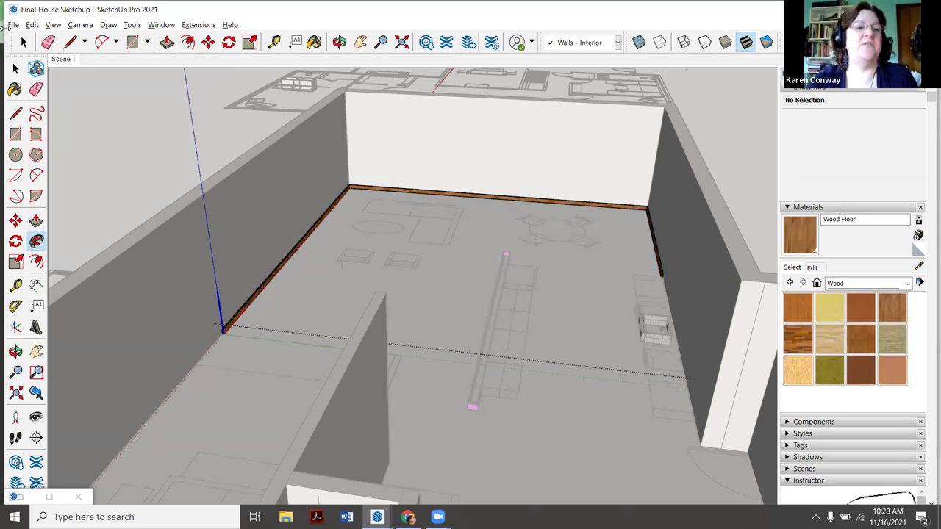
pyautogui.click(24, 44)
# - Examine the wood grain and the corner of the swept molding along the long and far walls
pyautogui.scroll(6, 328, 251)
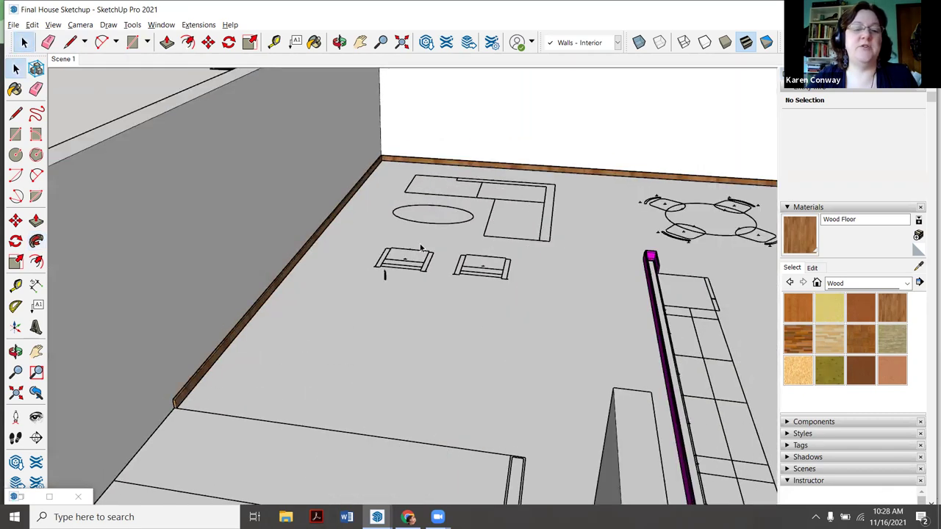
pyautogui.scroll(-4, 329, 252)
pyautogui.scroll(8, 408, 182)
pyautogui.scroll(-6, 400, 189)
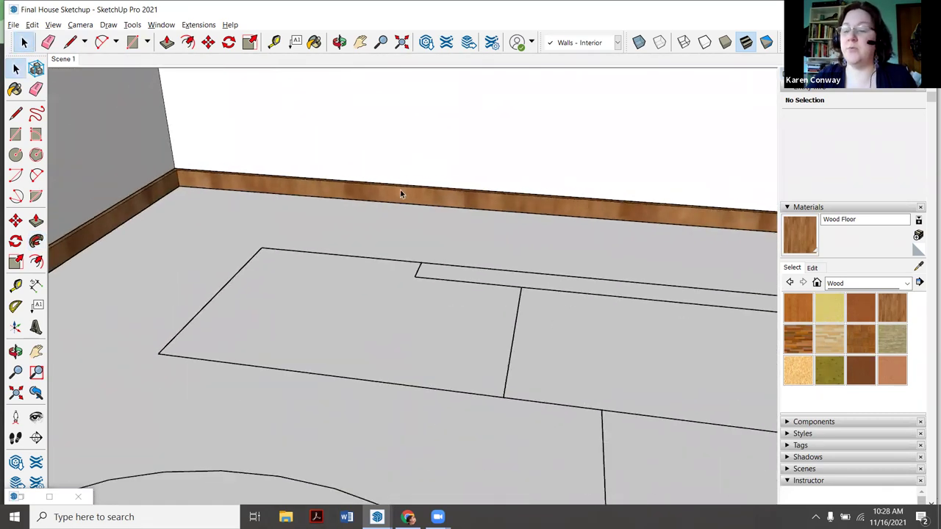
pyautogui.scroll(-4, 400, 191)
pyautogui.scroll(8, 397, 190)
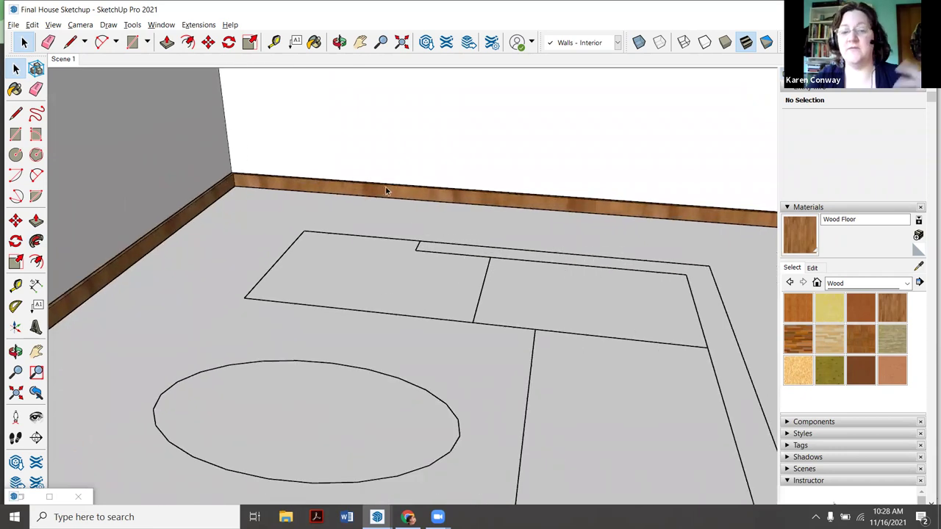
pyautogui.scroll(-5, 358, 186)
pyautogui.scroll(6, 305, 196)
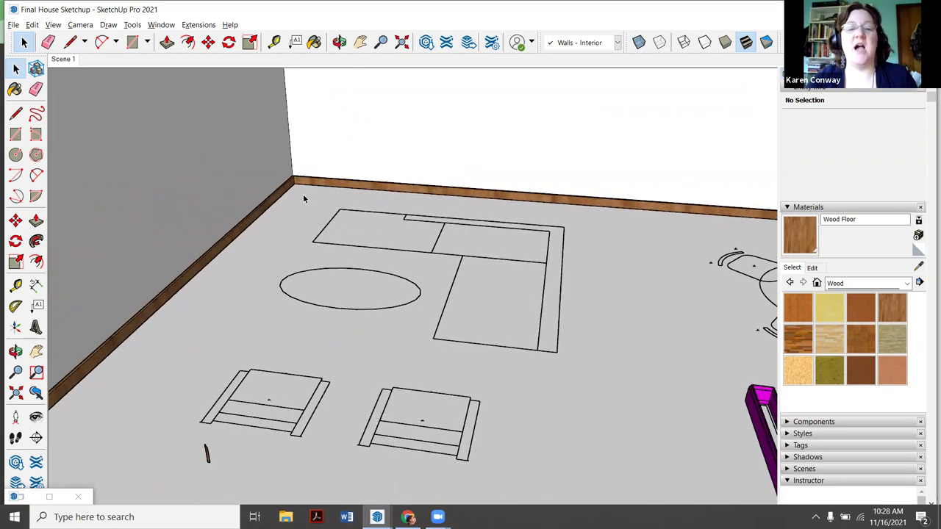
pyautogui.scroll(2, 322, 178)
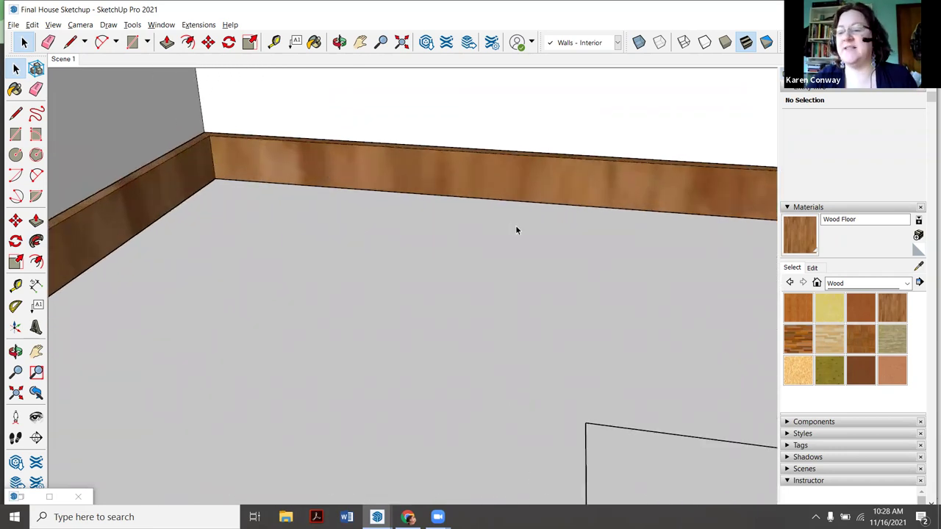
# - Apply the Wood Cherry Original material to the whole molding component
pyautogui.click(863, 314)
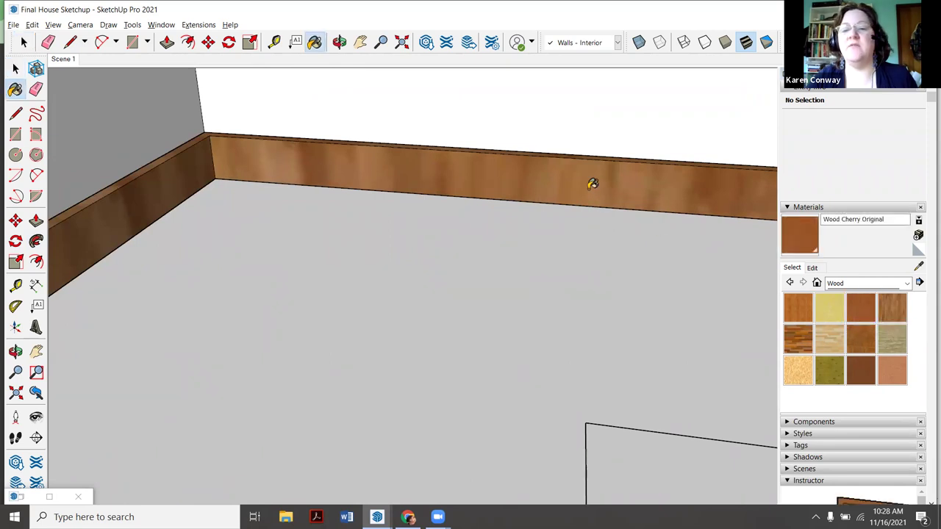
pyautogui.scroll(-5, 613, 196)
pyautogui.press('space')
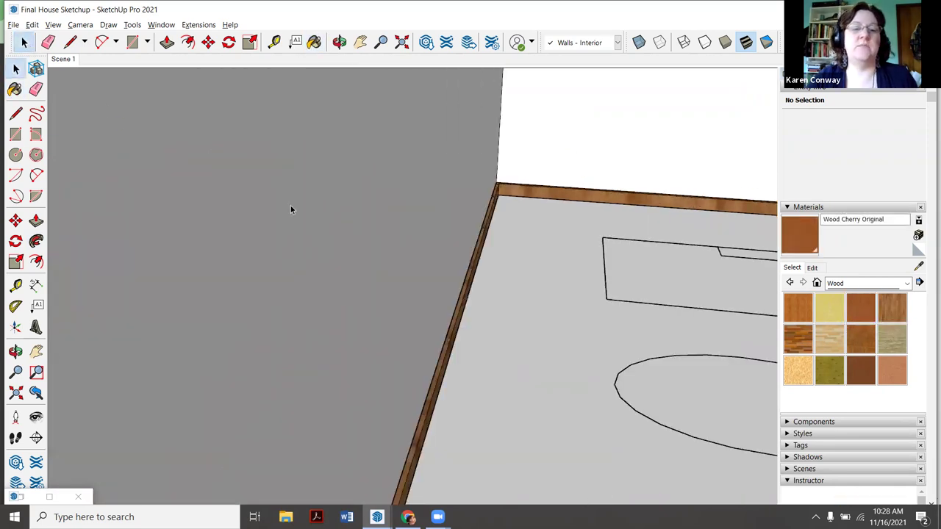
# - Select the swept base molding component by the far wall and open it for editing
pyautogui.scroll(2, 460, 189)
pyautogui.click(538, 204)
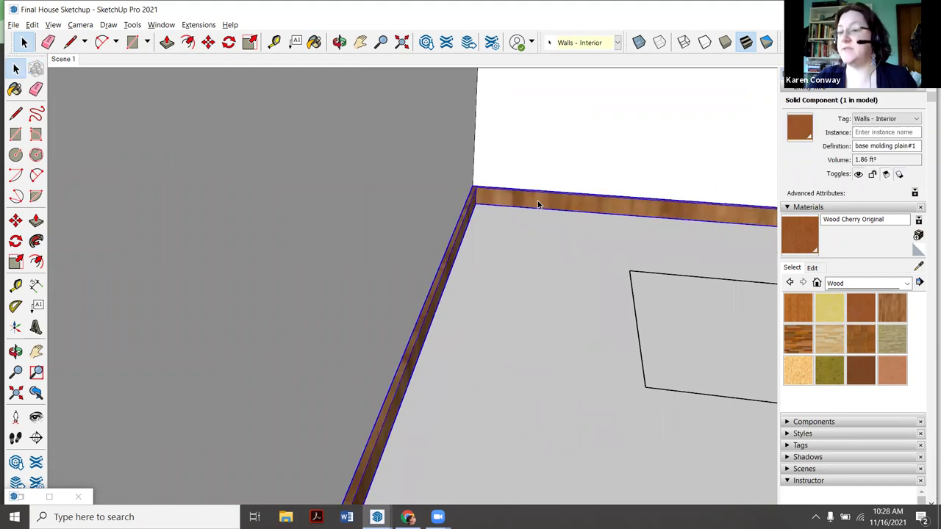
pyautogui.rightClick(538, 204)
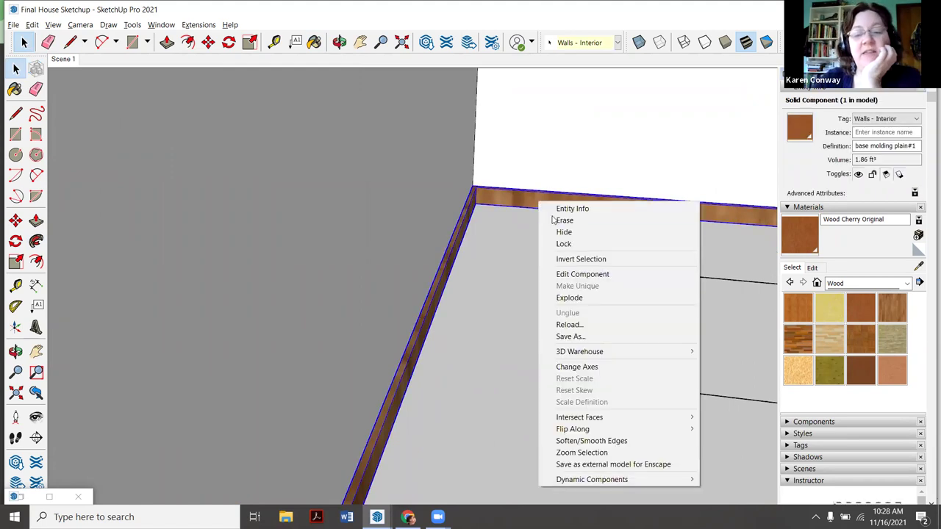
pyautogui.click(605, 279)
pyautogui.scroll(-1, 331, 185)
pyautogui.scroll(4, 479, 196)
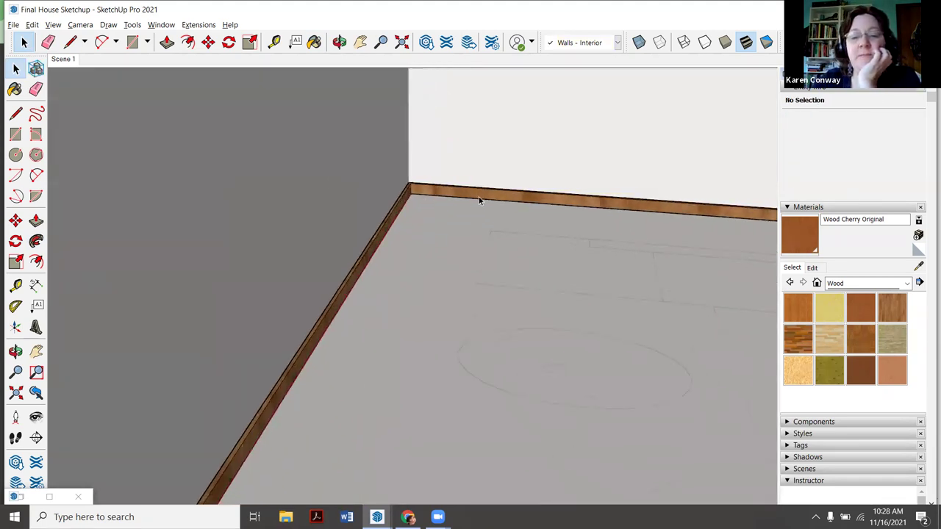
# - Select every face of the swept base molding with the same material and repaint them with Wood Cherry Original
pyautogui.scroll(-1, 495, 213)
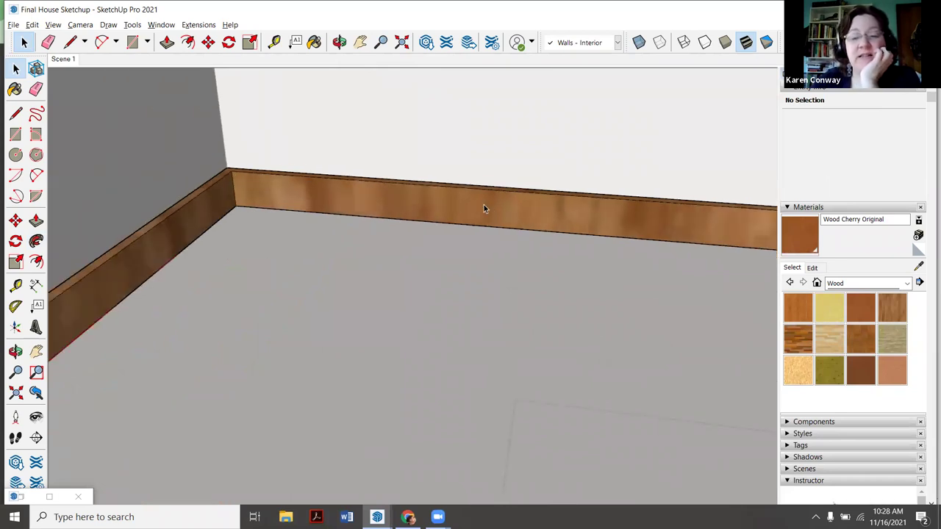
pyautogui.click(484, 208)
pyautogui.rightClick(483, 208)
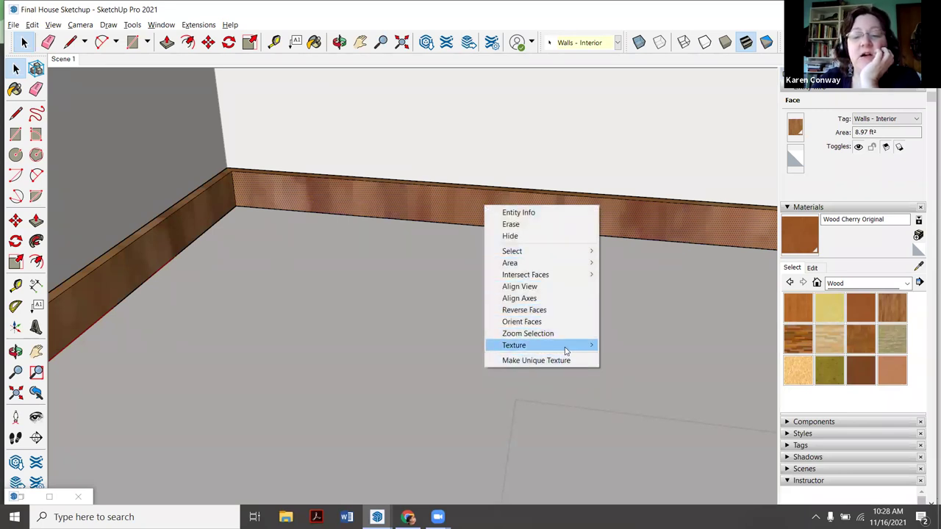
pyautogui.moveTo(550, 255)
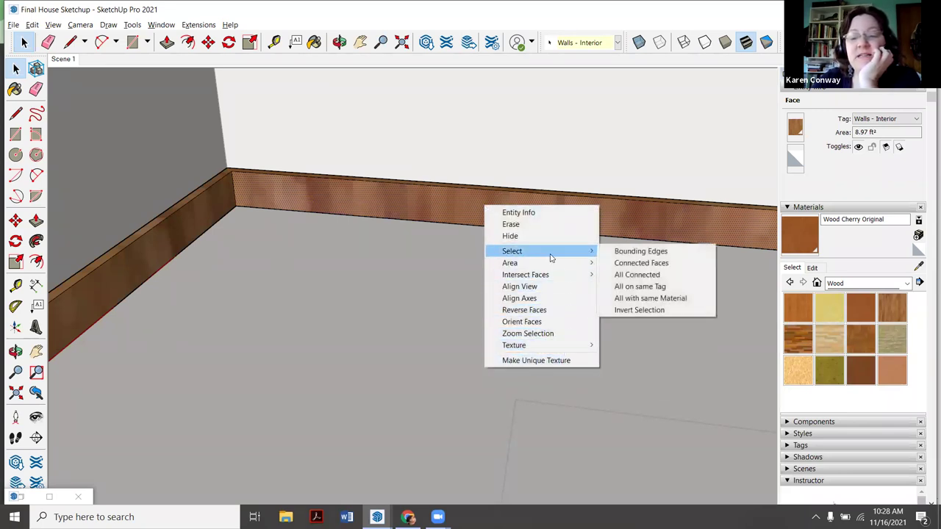
pyautogui.click(661, 299)
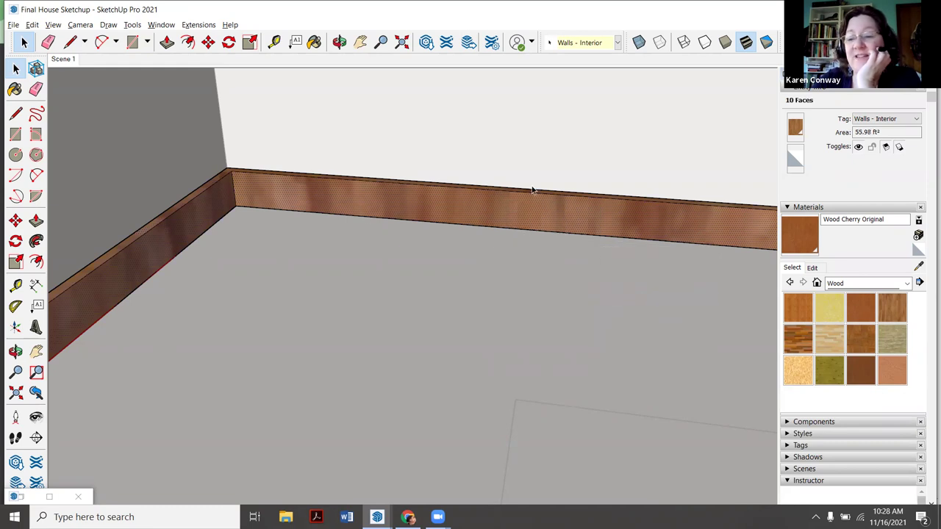
pyautogui.click(314, 42)
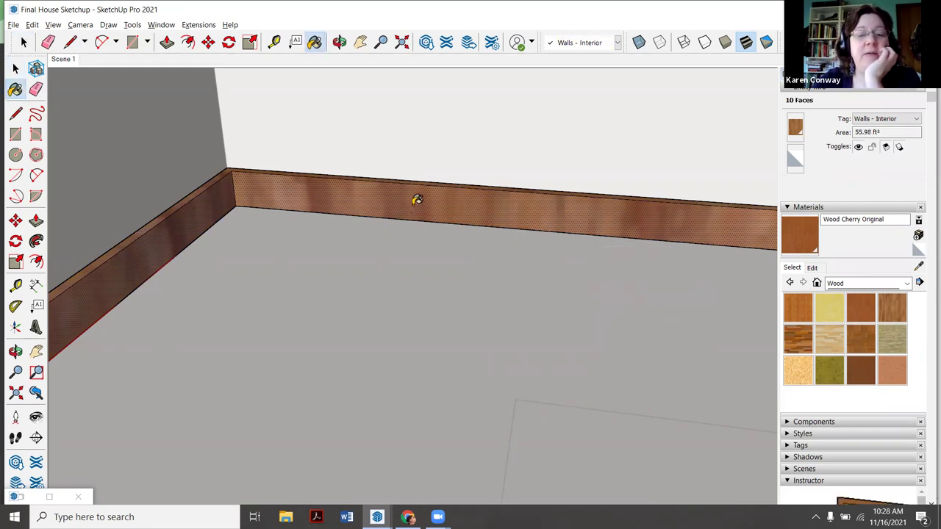
pyautogui.click(414, 198)
pyautogui.click(22, 42)
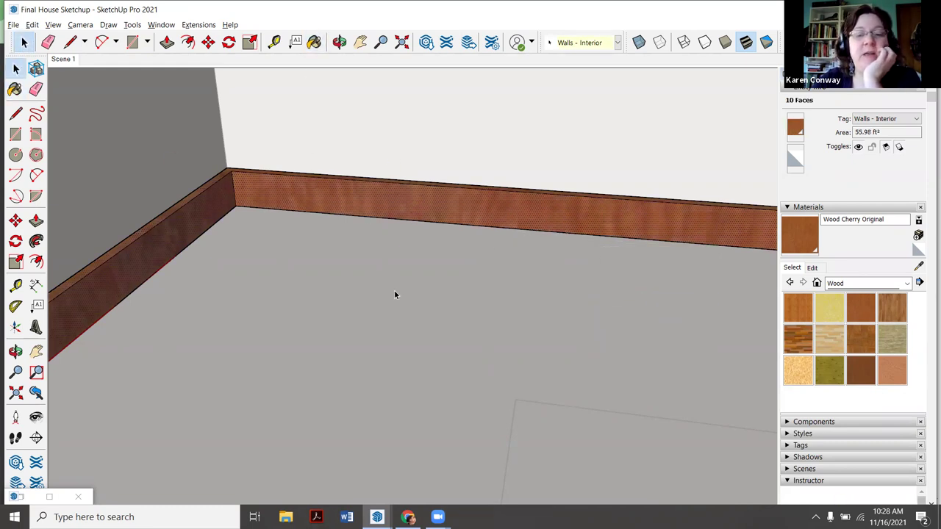
pyautogui.click(393, 289)
# - Examine the repainted base molding around the room and the magenta molding standing in the middle of the floor
pyautogui.scroll(-1, 390, 287)
pyautogui.scroll(-10, 390, 286)
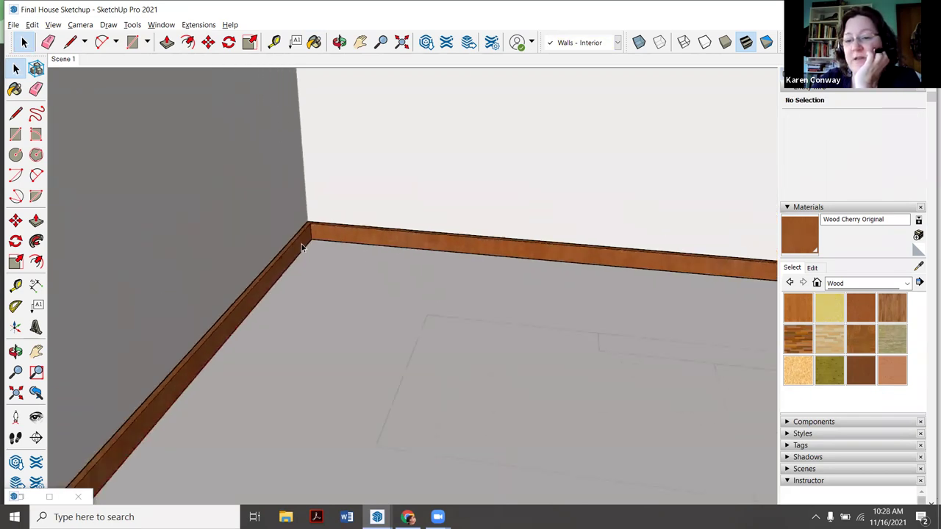
pyautogui.scroll(5, 351, 254)
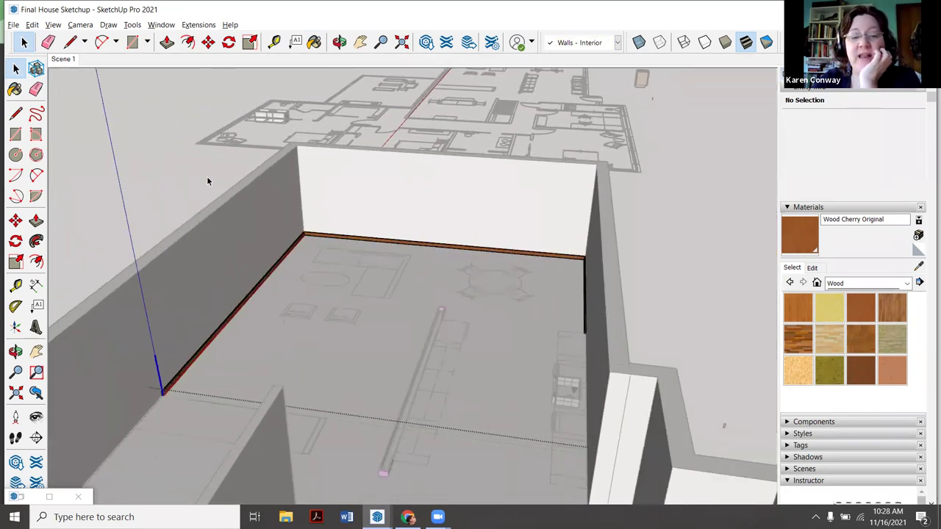
pyautogui.scroll(-4, 514, 351)
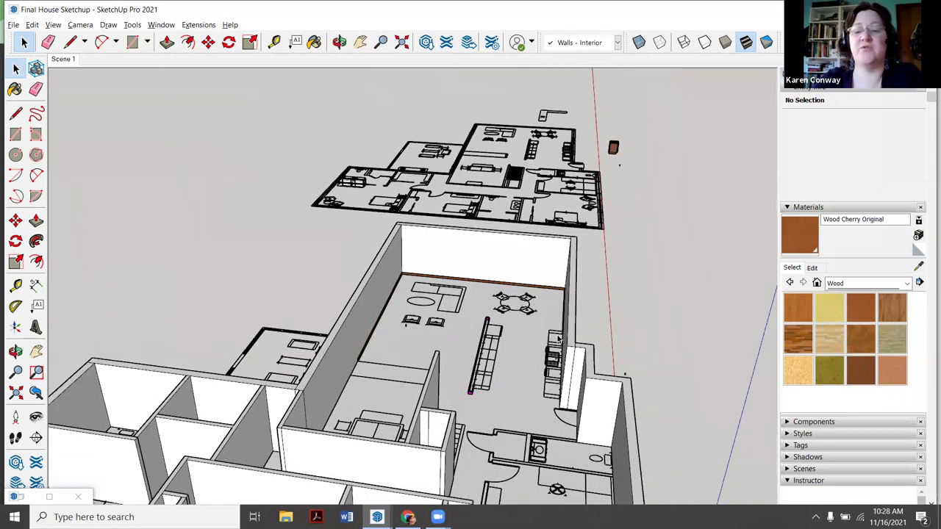
pyautogui.scroll(7, 460, 292)
pyautogui.scroll(3, 544, 283)
pyautogui.scroll(-2, 455, 237)
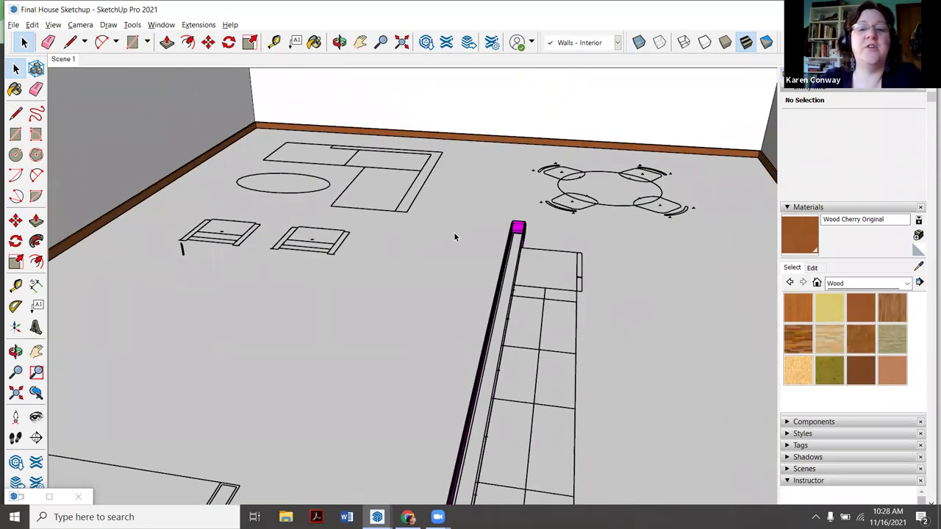
pyautogui.click(339, 42)
pyautogui.moveTo(448, 282); pyautogui.dragTo(316, 136)
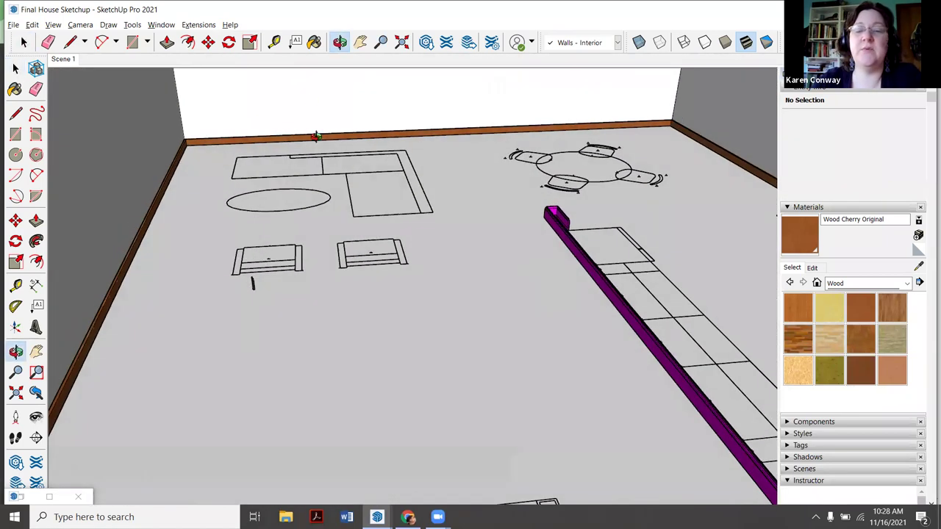
# - Open the magenta molding component in the middle of the room for editing and paint its long front face Wood Cherry Original
pyautogui.click(313, 42)
pyautogui.scroll(5, 613, 246)
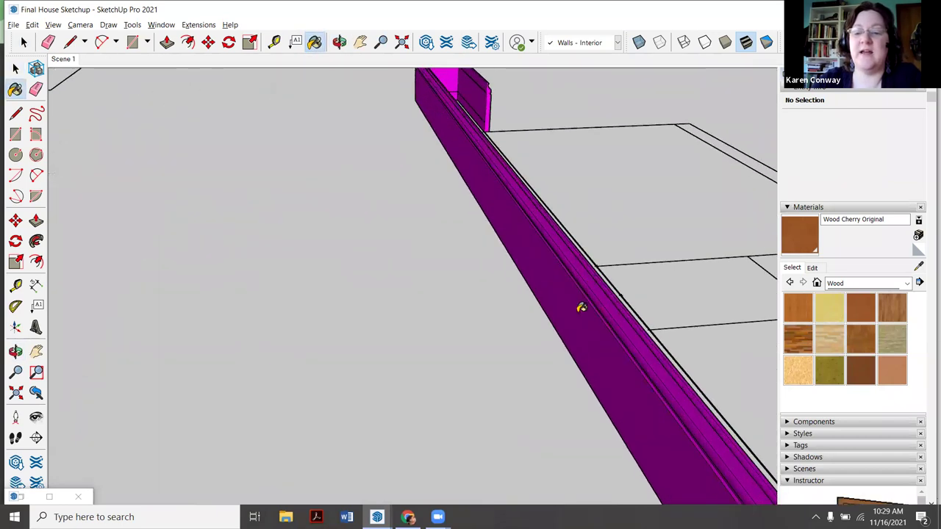
pyautogui.click(14, 68)
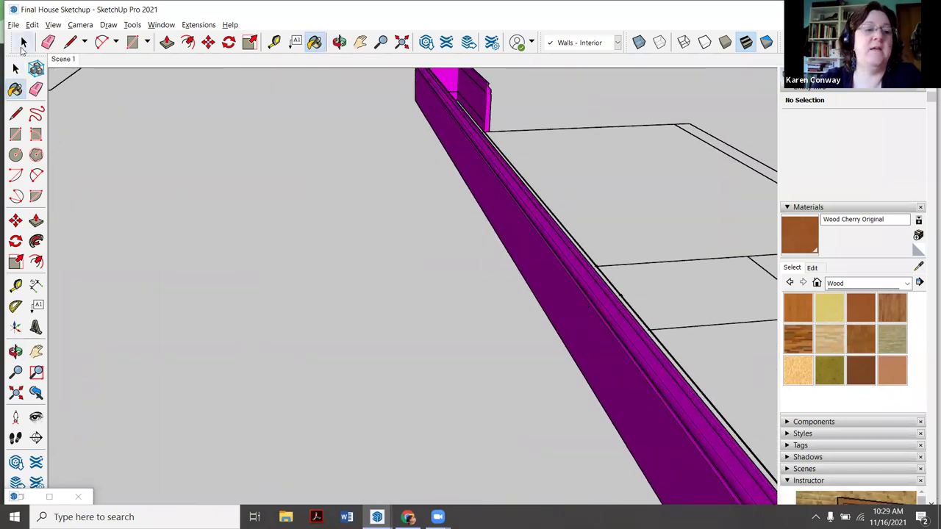
pyautogui.rightClick(526, 237)
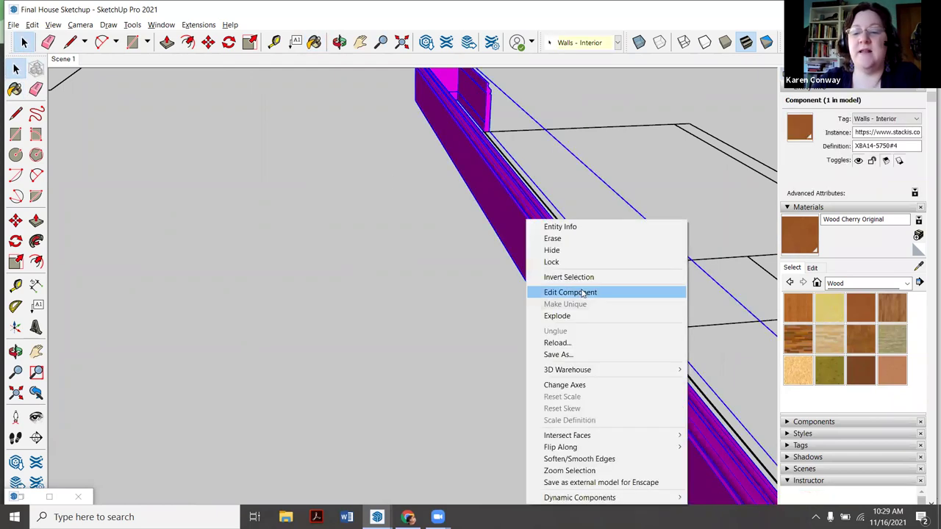
pyautogui.click(571, 293)
pyautogui.click(313, 42)
pyautogui.click(545, 259)
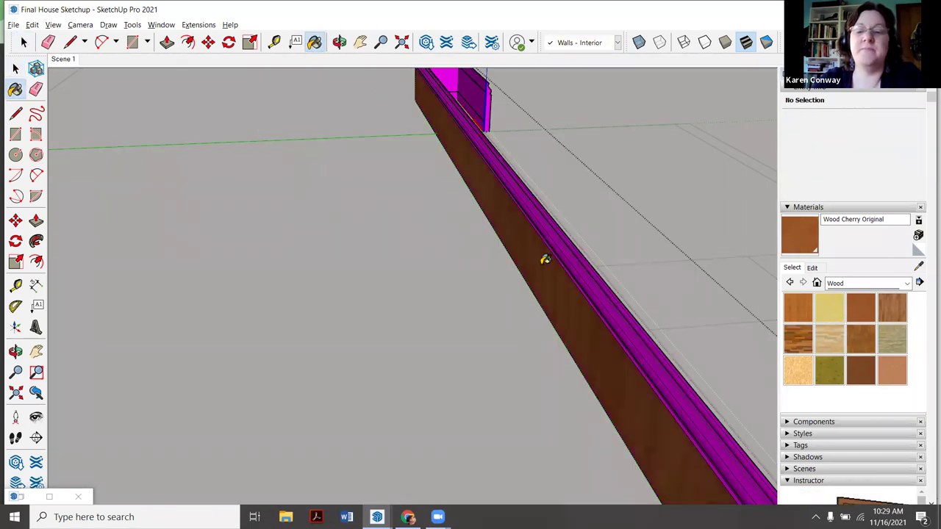
pyautogui.click(15, 68)
# - Select all faces sharing the front face's material and paint the molding's sloped upper surface with Wood Cherry Original
pyautogui.scroll(2, 556, 277)
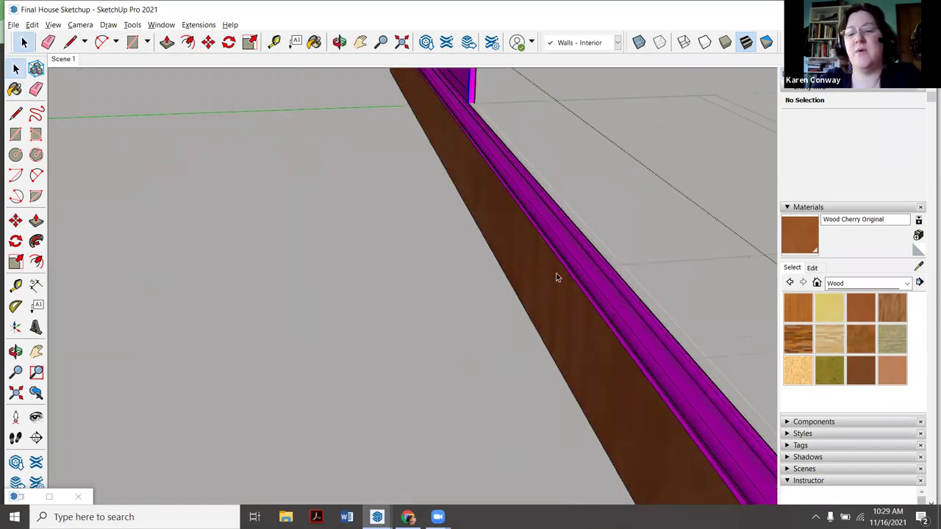
pyautogui.click(550, 282)
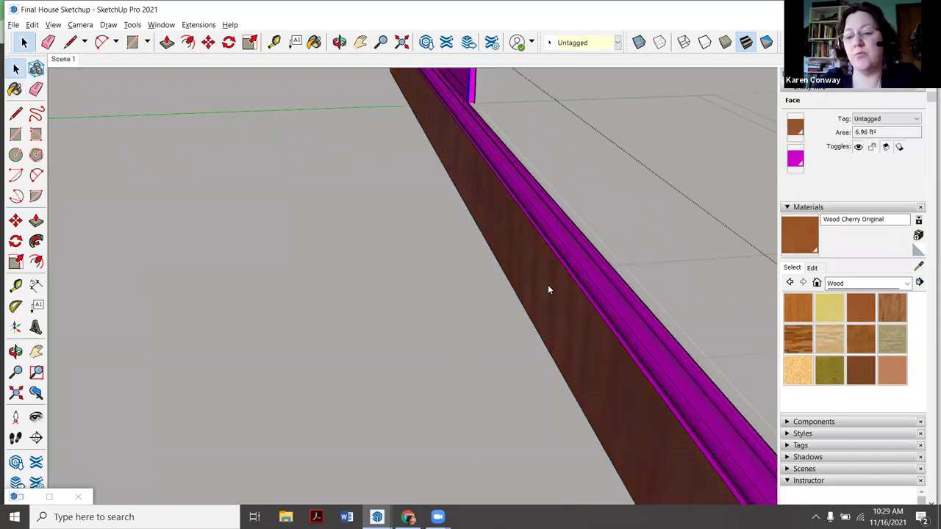
pyautogui.rightClick(548, 284)
pyautogui.moveTo(587, 332)
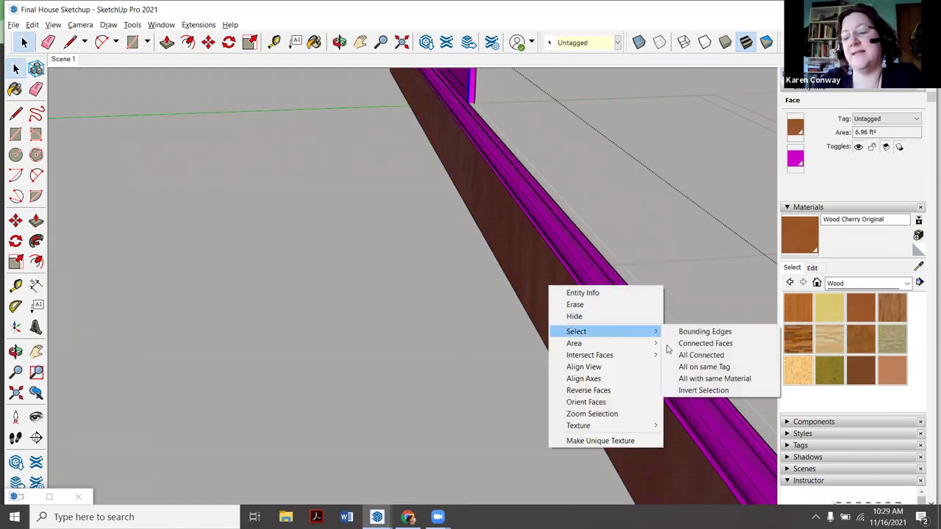
pyautogui.click(694, 380)
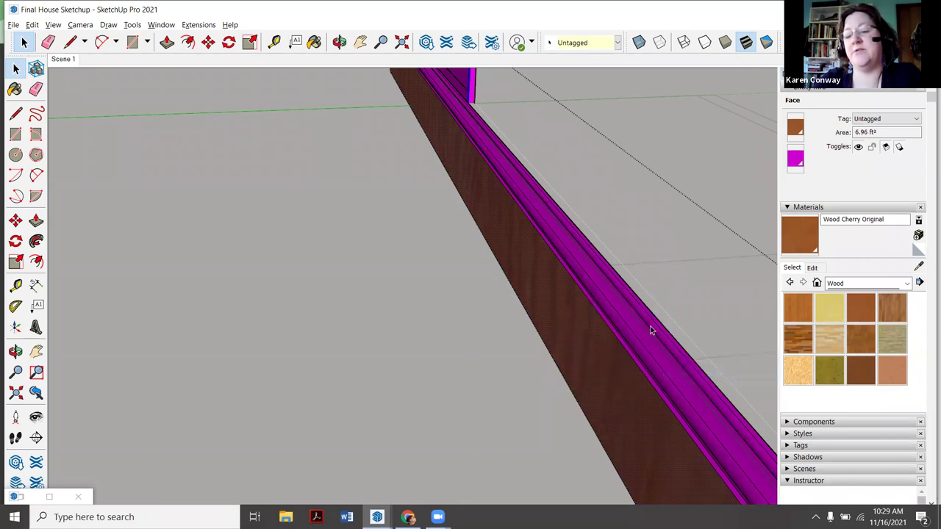
pyautogui.click(314, 41)
pyautogui.click(557, 221)
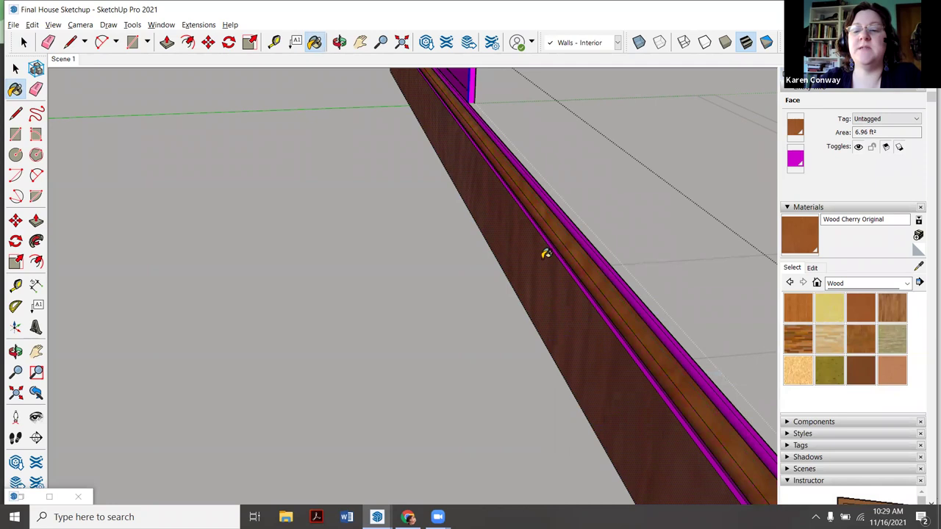
# - Reopen the molding component for editing and select all faces with the same material as its front face
pyautogui.click(23, 42)
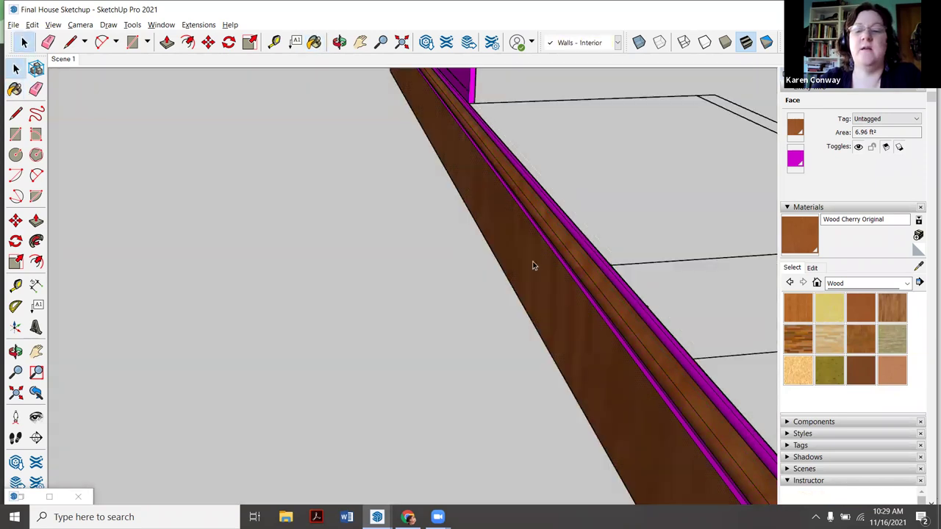
pyautogui.click(531, 264)
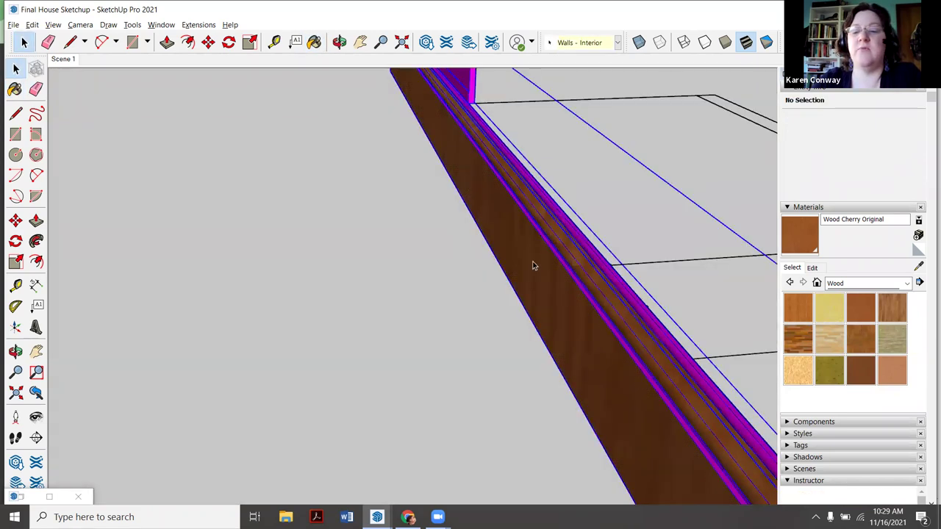
pyautogui.rightClick(533, 261)
pyautogui.click(539, 292)
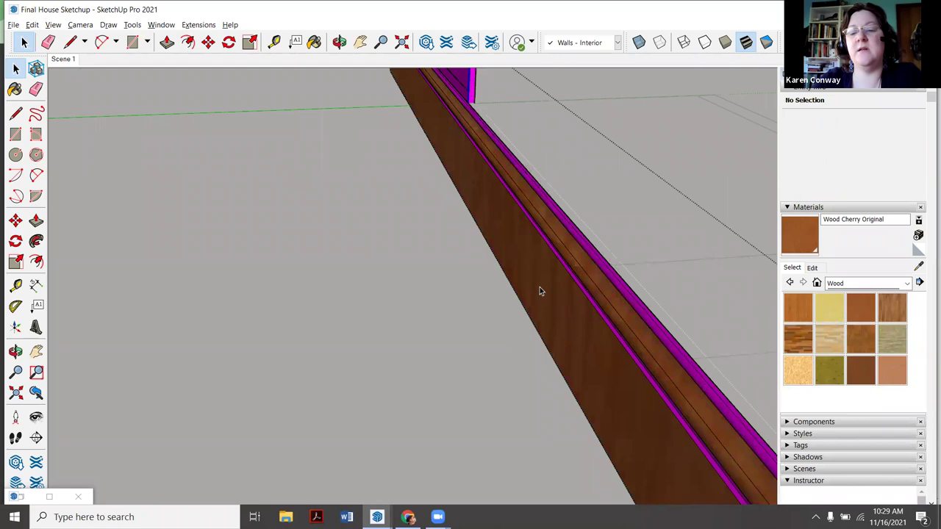
pyautogui.rightClick(541, 291)
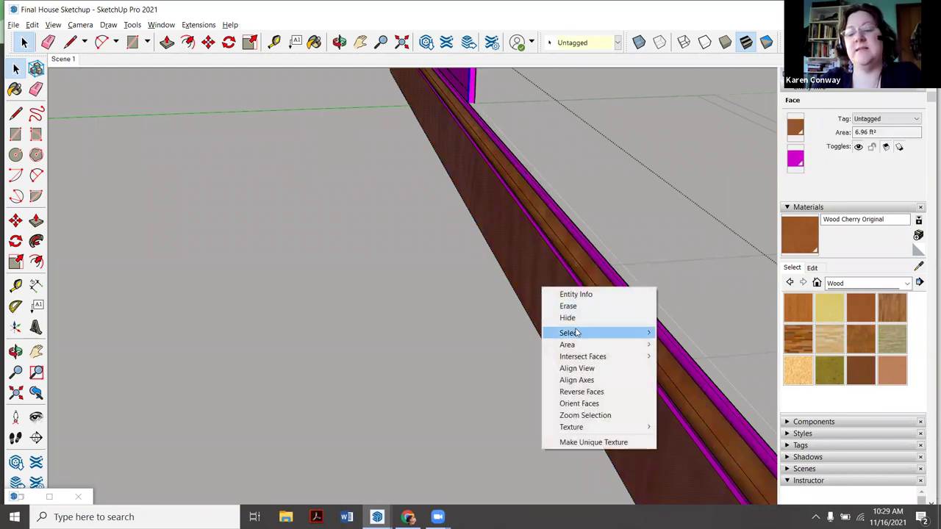
pyautogui.moveTo(581, 334)
pyautogui.click(716, 380)
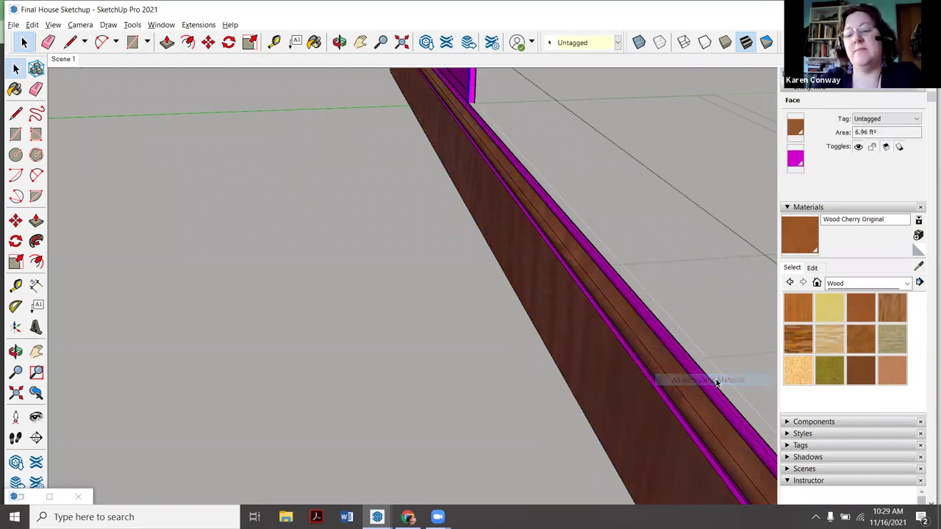
# - Paint the remaining magenta strips along the molding's upper profile with Wood Cherry Original and leave component editing
pyautogui.click(313, 43)
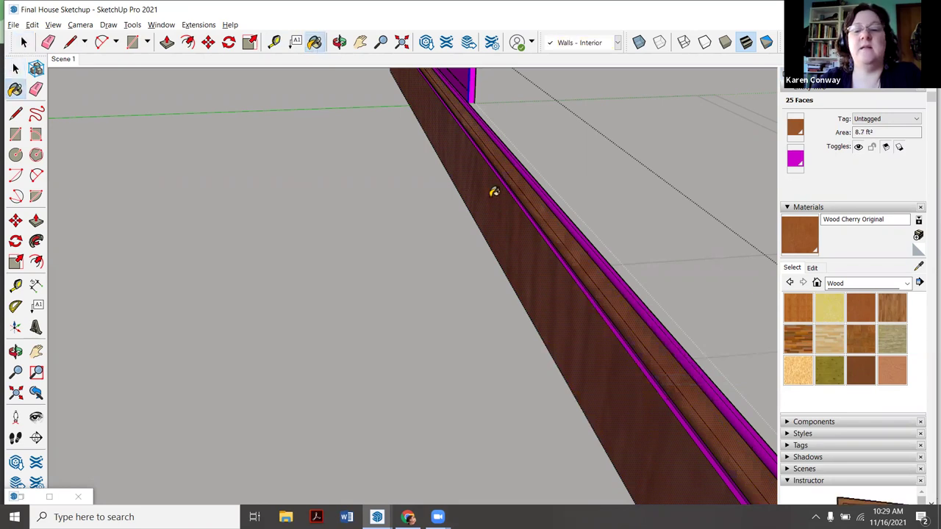
pyautogui.scroll(4, 519, 190)
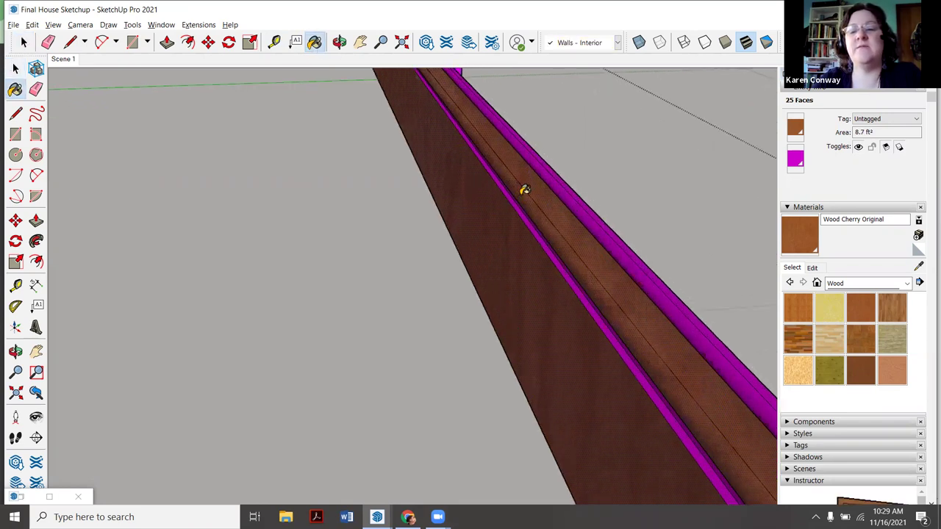
pyautogui.scroll(2, 539, 224)
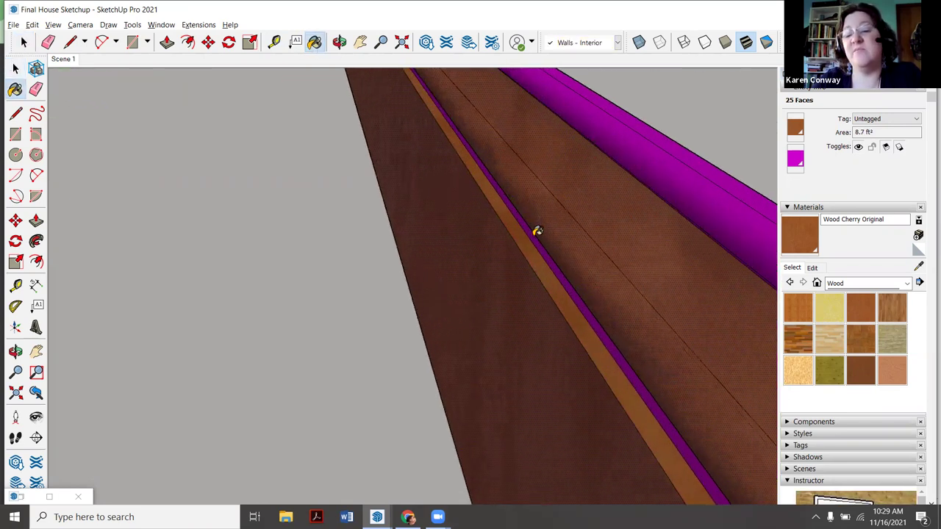
pyautogui.moveTo(537, 231); pyautogui.dragTo(562, 193, button='middle')
pyautogui.scroll(-8, 562, 191)
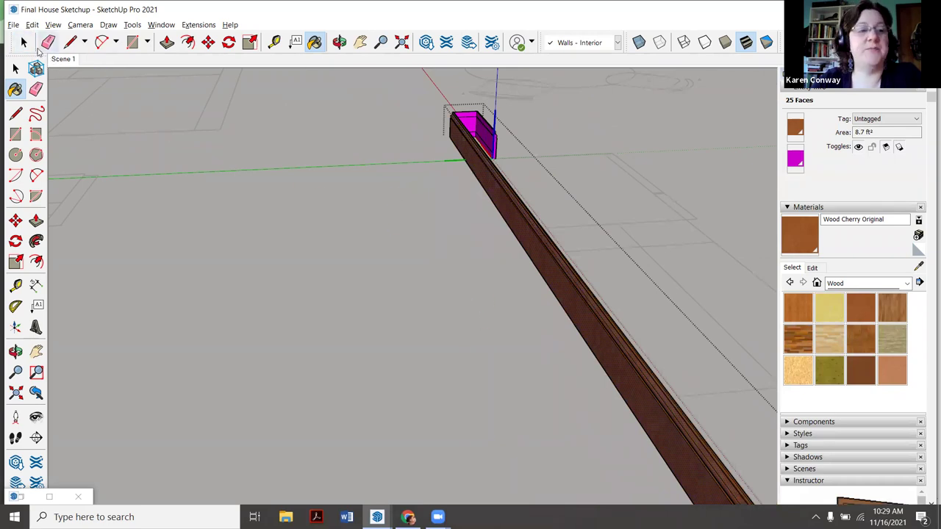
pyautogui.click(20, 43)
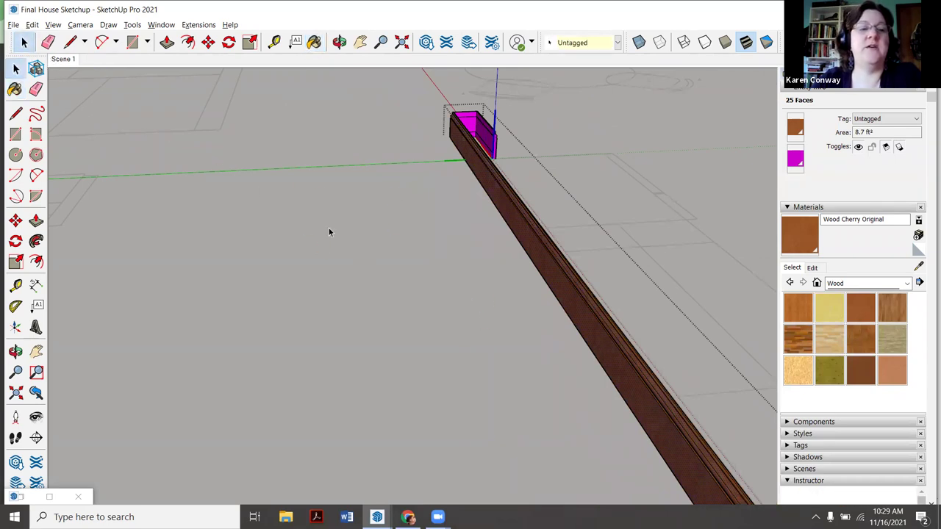
pyautogui.doubleClick(328, 228)
# - Clear the selection and examine the base molding along the room's walls, including its end near the kitchen counters
pyautogui.scroll(-5, 460, 218)
pyautogui.scroll(-3, 460, 219)
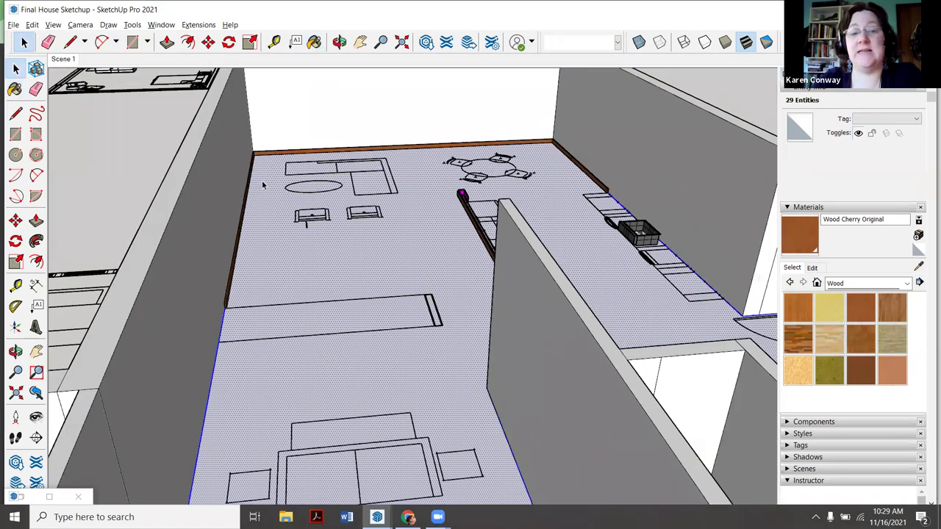
pyautogui.scroll(-2, 262, 184)
pyautogui.scroll(2, 160, 165)
pyautogui.click(159, 166)
pyautogui.scroll(-3, 159, 165)
pyautogui.scroll(3, 563, 198)
pyautogui.scroll(6, 544, 159)
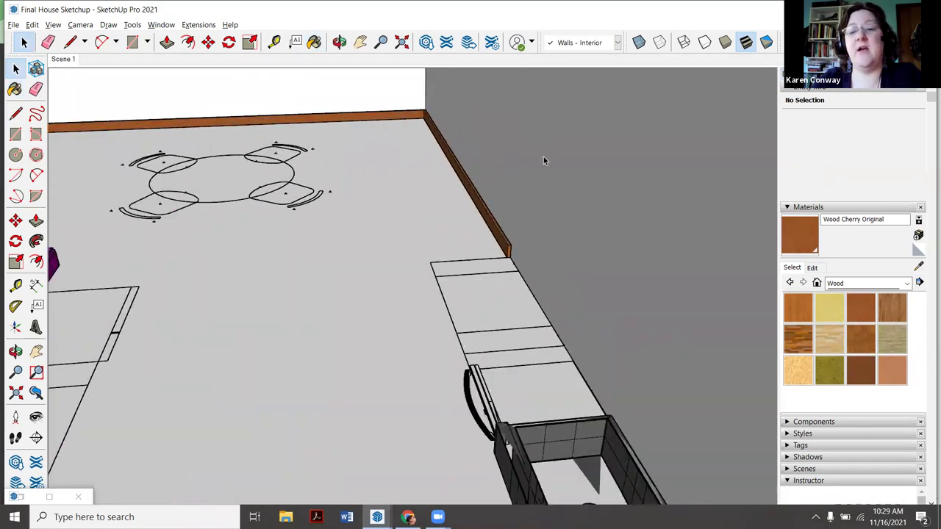
pyautogui.scroll(-3, 557, 287)
pyautogui.scroll(-6, 498, 213)
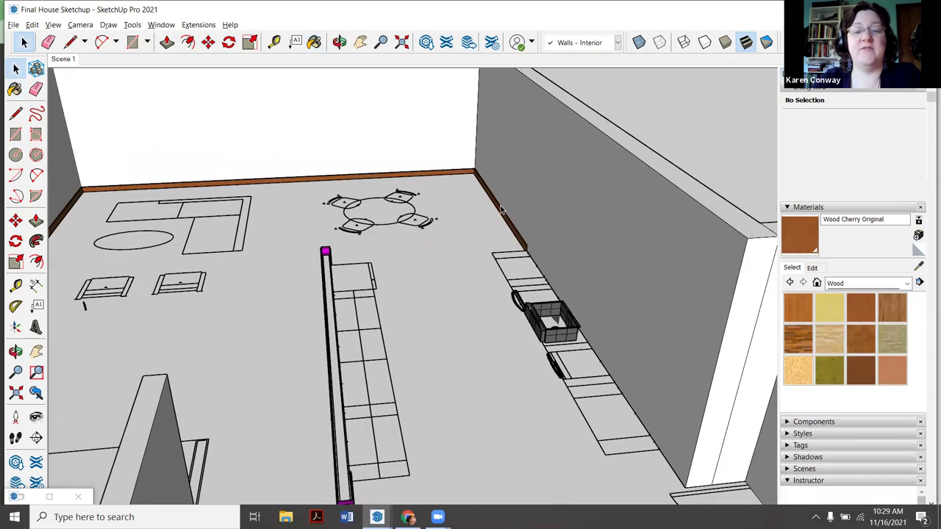
pyautogui.scroll(4, 437, 474)
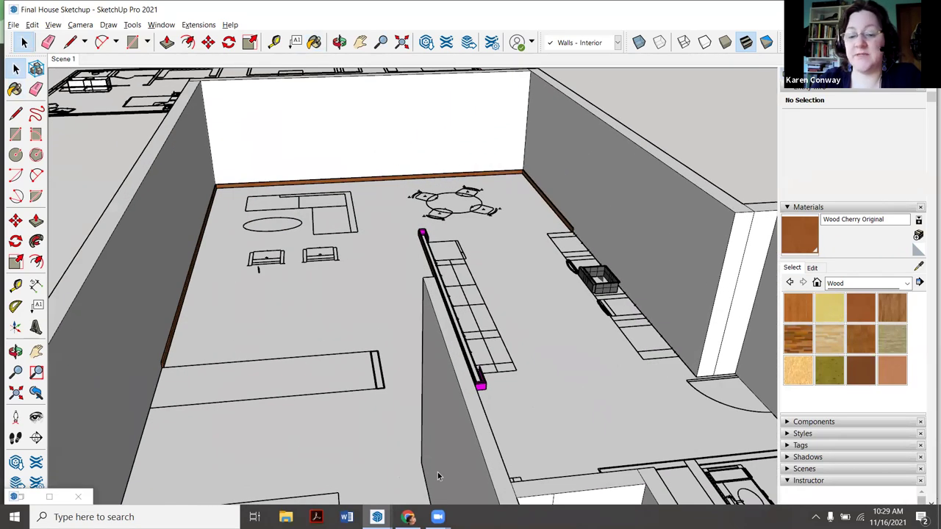